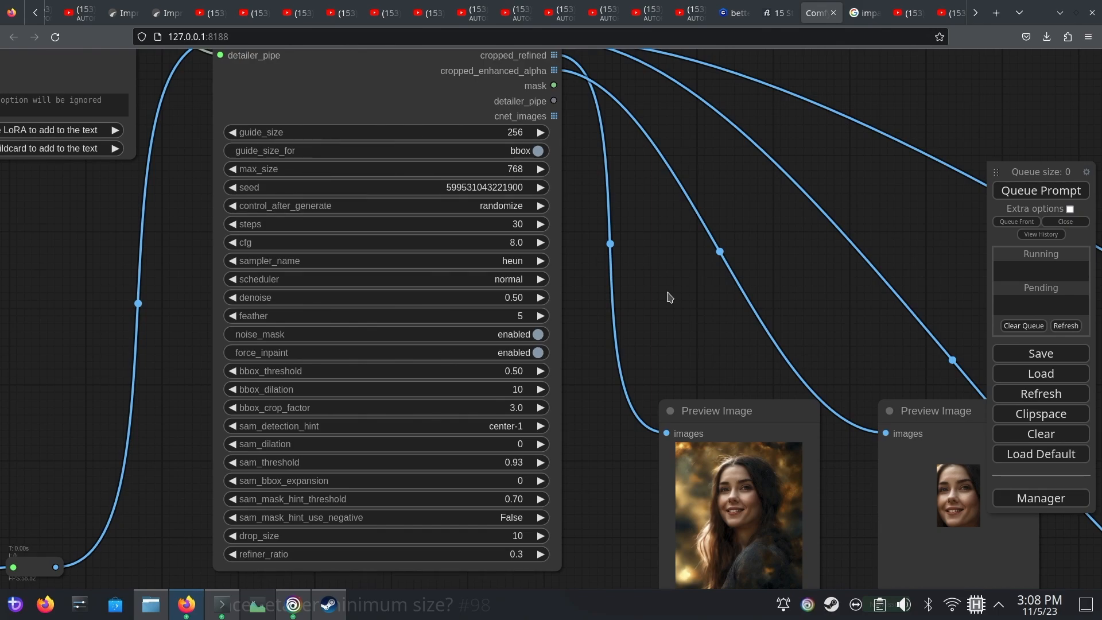
Compare the original portrait with the face-detailed versions in the Preview Image nodes
{"action": "left_click_drag", "start_coordinate": [669, 297], "coordinate": [862, 337]}
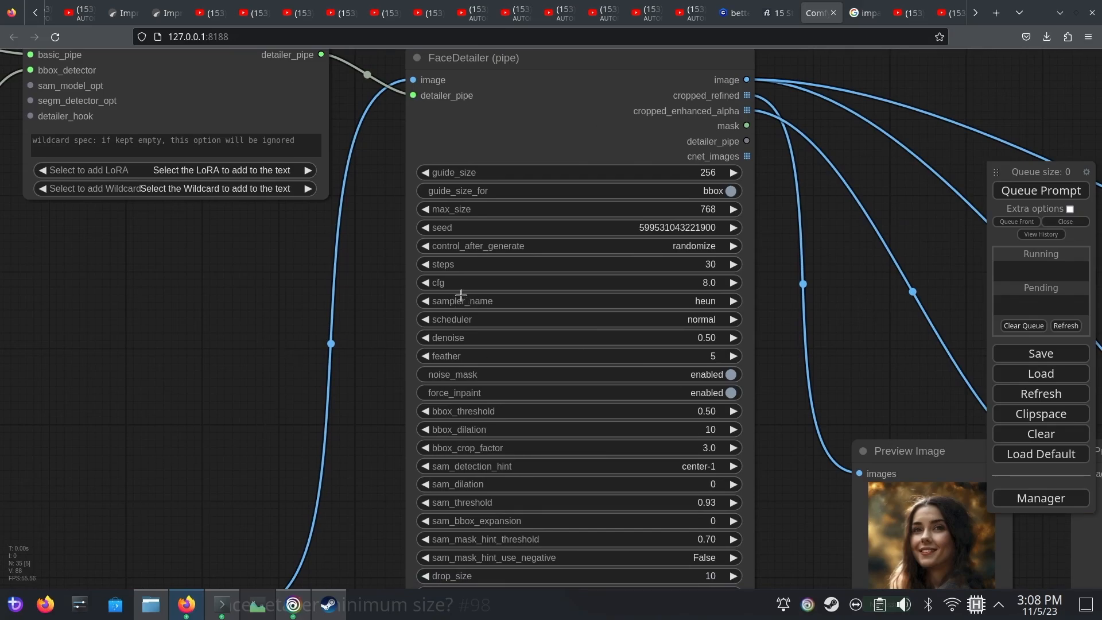
{"action": "left_click_drag", "start_coordinate": [799, 494], "coordinate": [498, 152]}
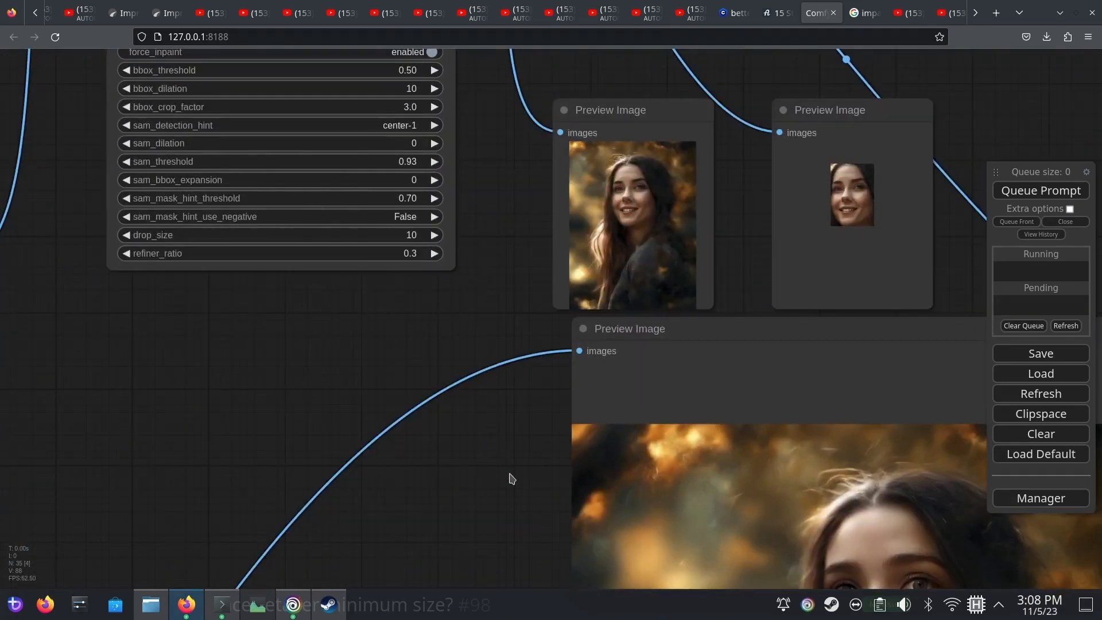
{"action": "left_click_drag", "start_coordinate": [509, 473], "coordinate": [372, 273]}
{"action": "scroll", "coordinate": [378, 304], "scroll_direction": "up", "scroll_amount": 3}
{"action": "scroll", "coordinate": [392, 359], "scroll_direction": "down", "scroll_amount": 5}
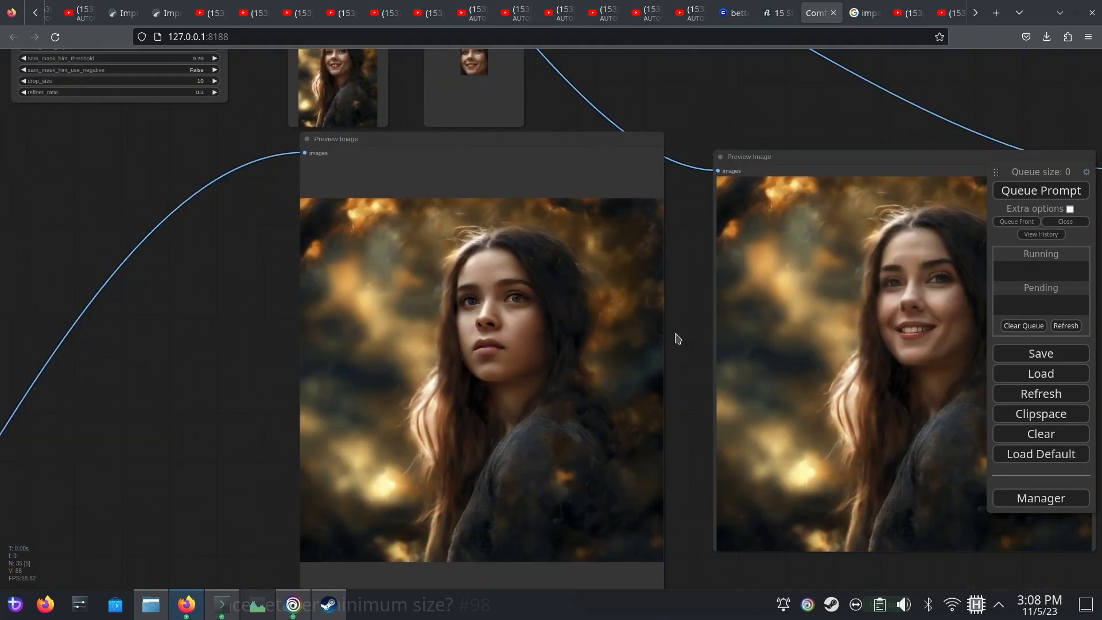
{"action": "left_click_drag", "start_coordinate": [674, 337], "coordinate": [546, 324]}
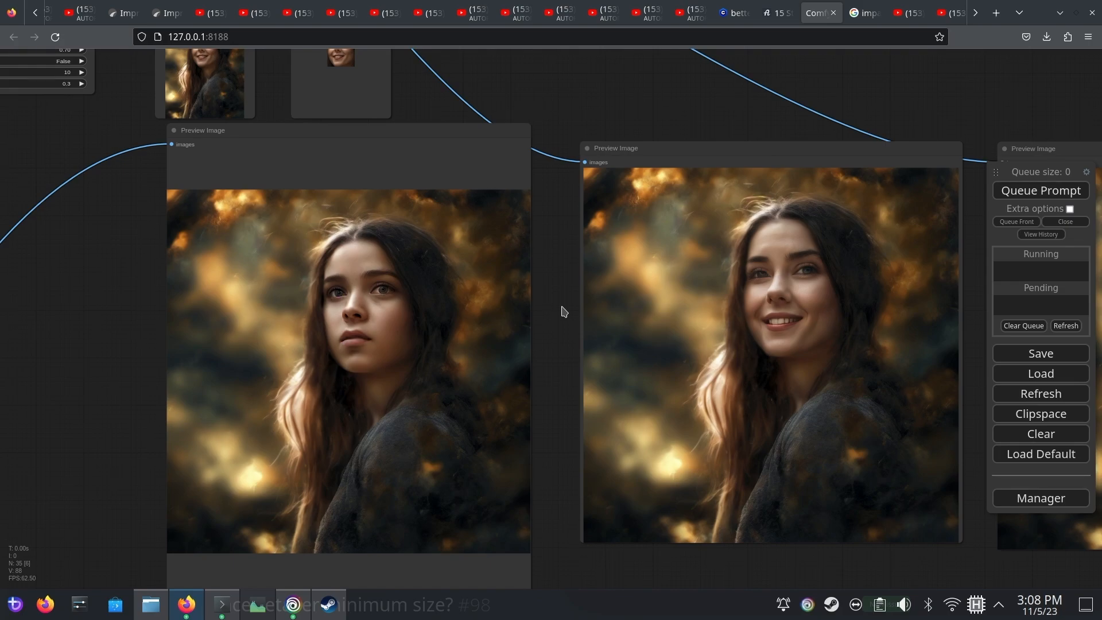
{"action": "scroll", "coordinate": [564, 312], "scroll_direction": "up", "scroll_amount": 3}
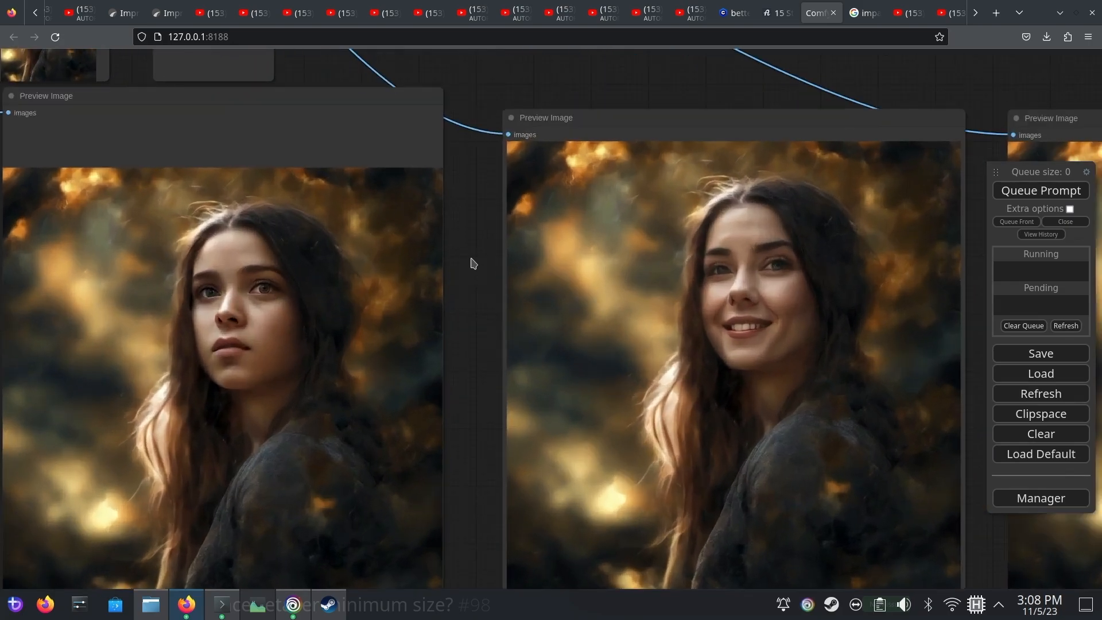
{"action": "left_click_drag", "start_coordinate": [473, 263], "coordinate": [63, 248]}
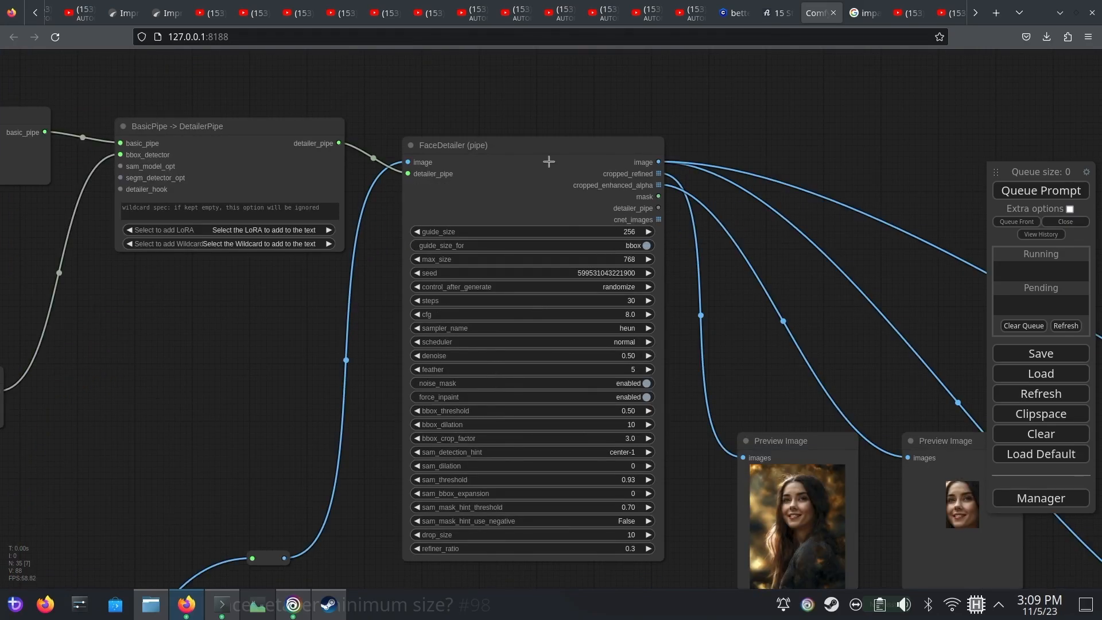
Examine the FaceDetailer (pipe) settings, its preview outputs and the checkpoint that feeds the detailer's basic pipe
{"action": "scroll", "coordinate": [660, 241], "scroll_direction": "up", "scroll_amount": 5}
{"action": "left_click_drag", "start_coordinate": [714, 276], "coordinate": [753, 290]}
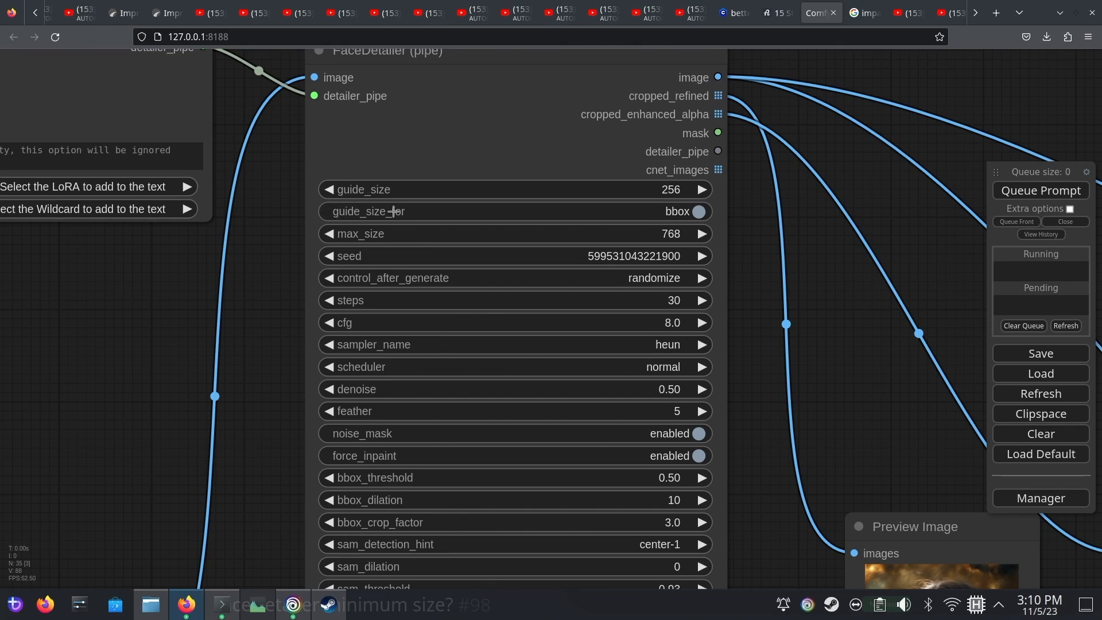
{"action": "left_click_drag", "start_coordinate": [813, 300], "coordinate": [604, 81]}
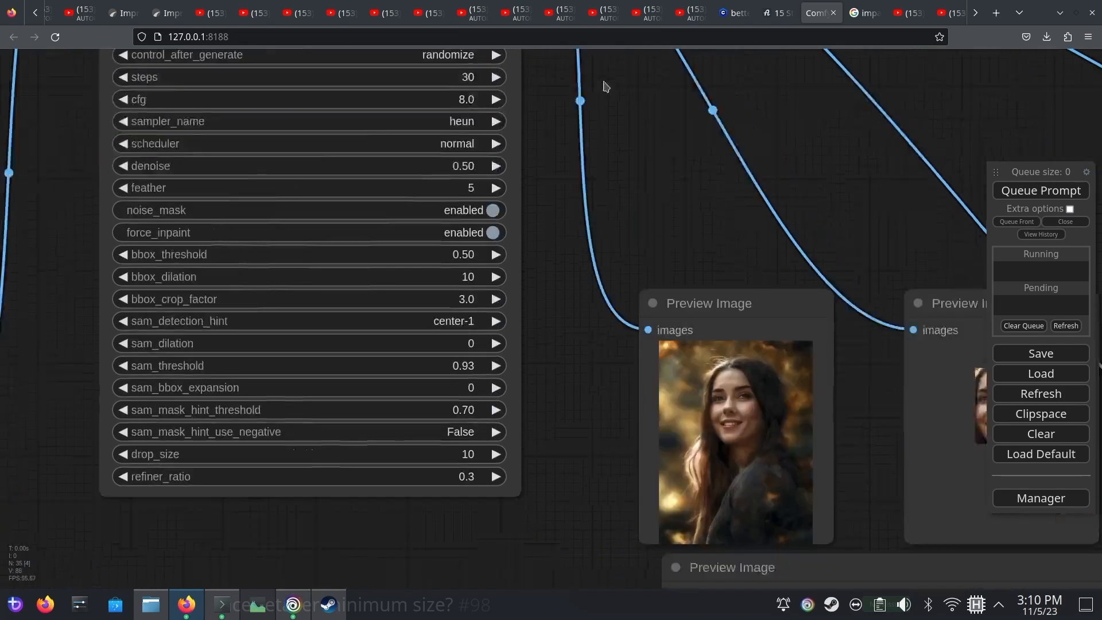
{"action": "left_click_drag", "start_coordinate": [950, 220], "coordinate": [707, 177]}
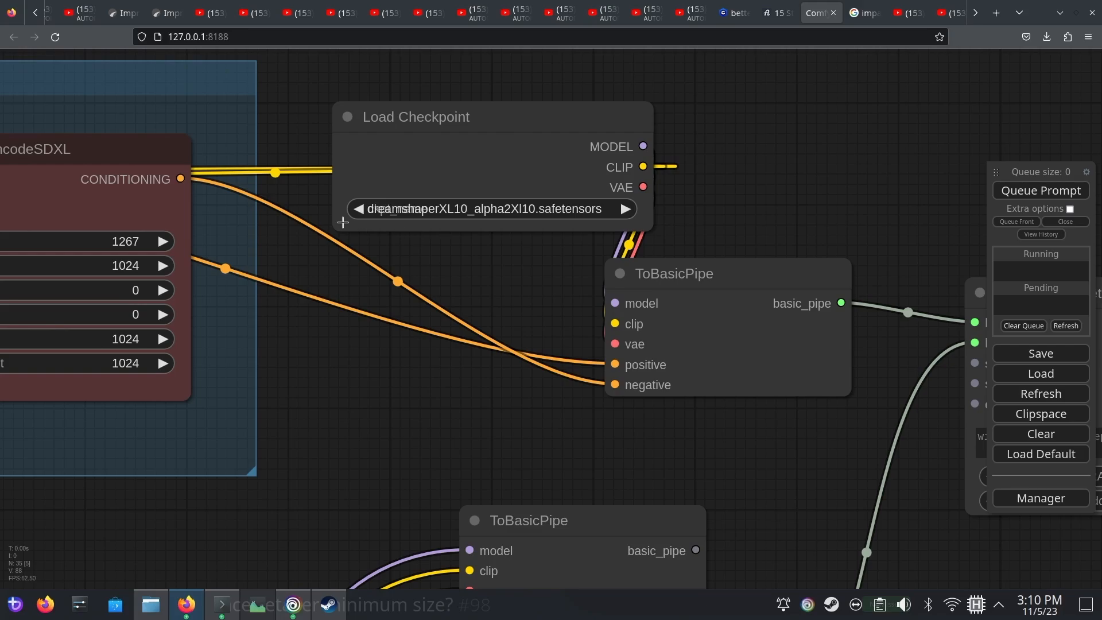
{"action": "left_click_drag", "start_coordinate": [812, 181], "coordinate": [254, 152]}
{"action": "left_click_drag", "start_coordinate": [873, 201], "coordinate": [287, 61]}
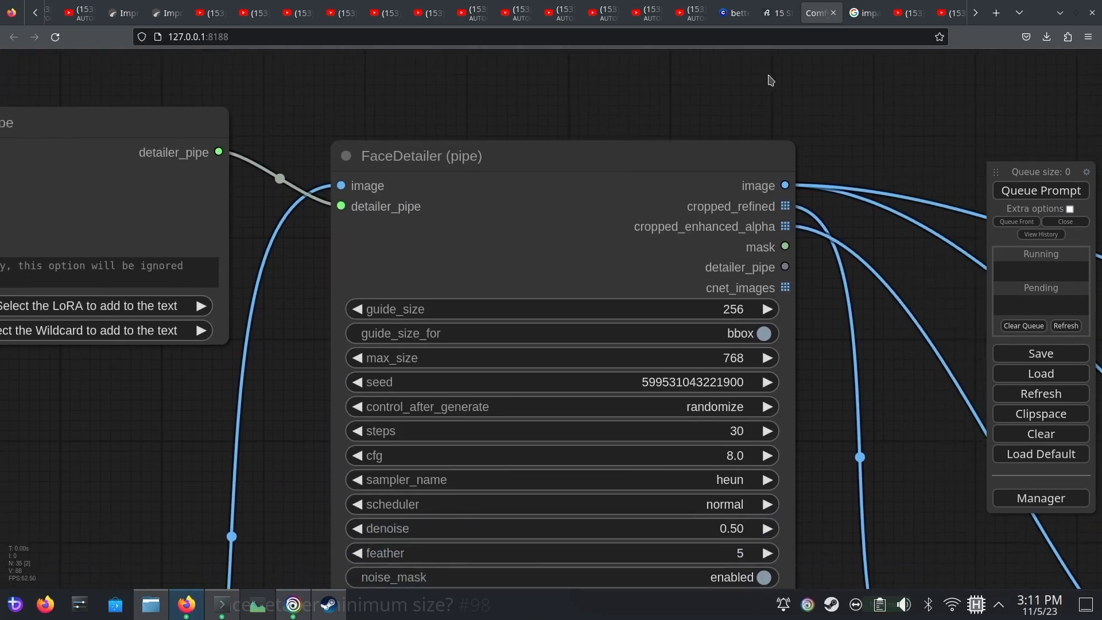
Set guide_size on the FaceDetailer (pipe) node to 512
{"action": "left_click_drag", "start_coordinate": [928, 165], "coordinate": [864, 124]}
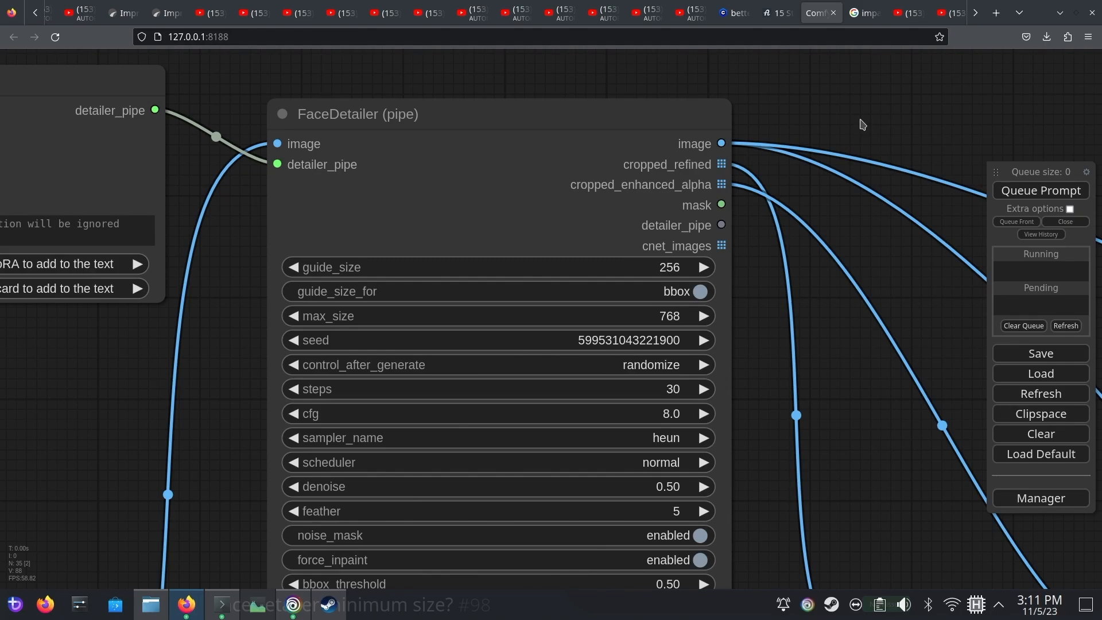
{"action": "left_click", "coordinate": [666, 268]}
{"action": "key", "text": "ctrl+a"}
{"action": "type", "text": "51"}
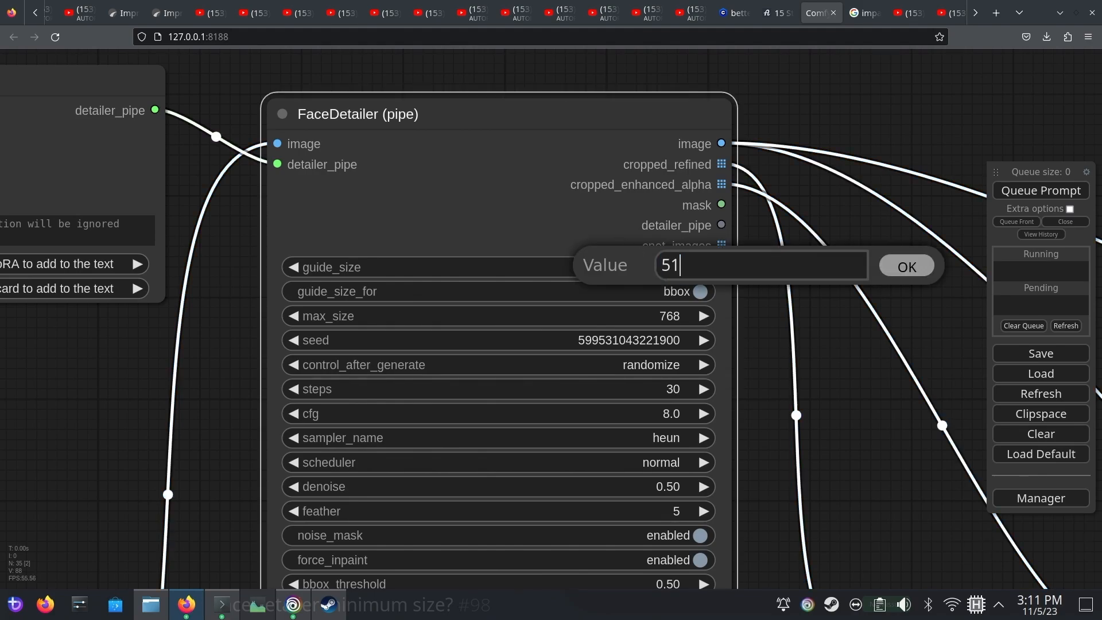
{"action": "type", "text": "2"}
{"action": "key", "text": "Return"}
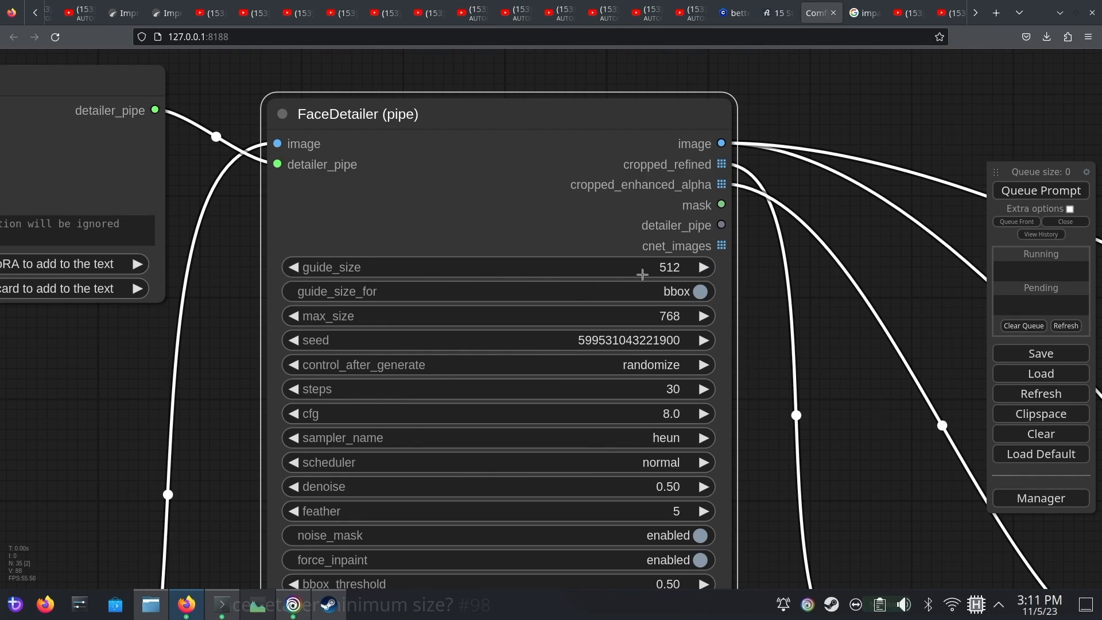
Change control_after_generate on the FaceDetailer (pipe) node to fixed
{"action": "left_click_drag", "start_coordinate": [923, 323], "coordinate": [385, 150]}
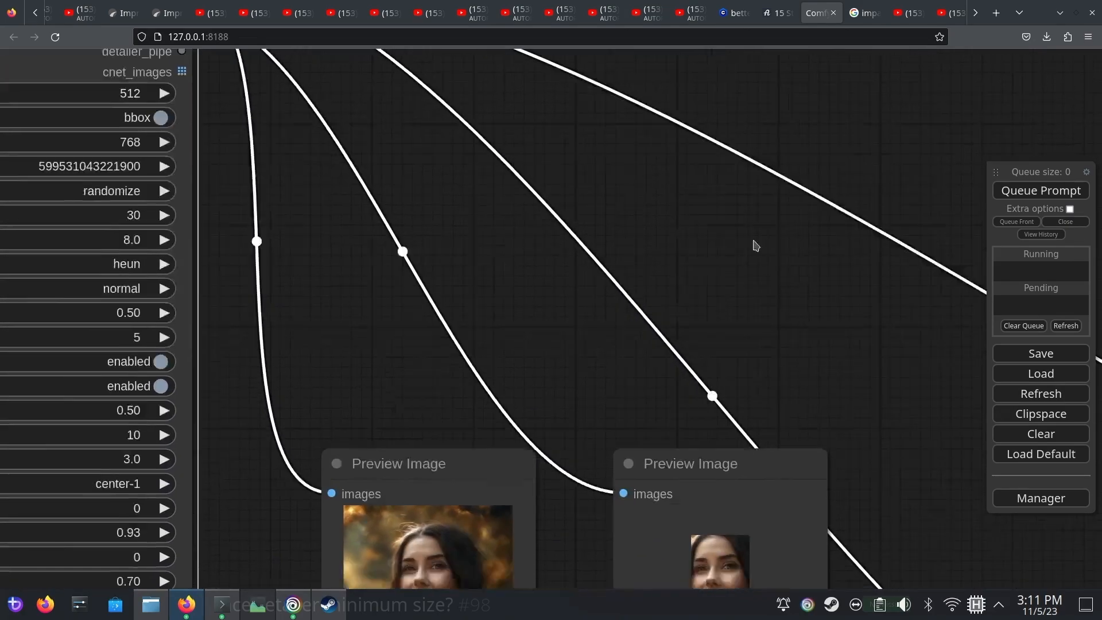
{"action": "left_click_drag", "start_coordinate": [833, 321], "coordinate": [695, 119]}
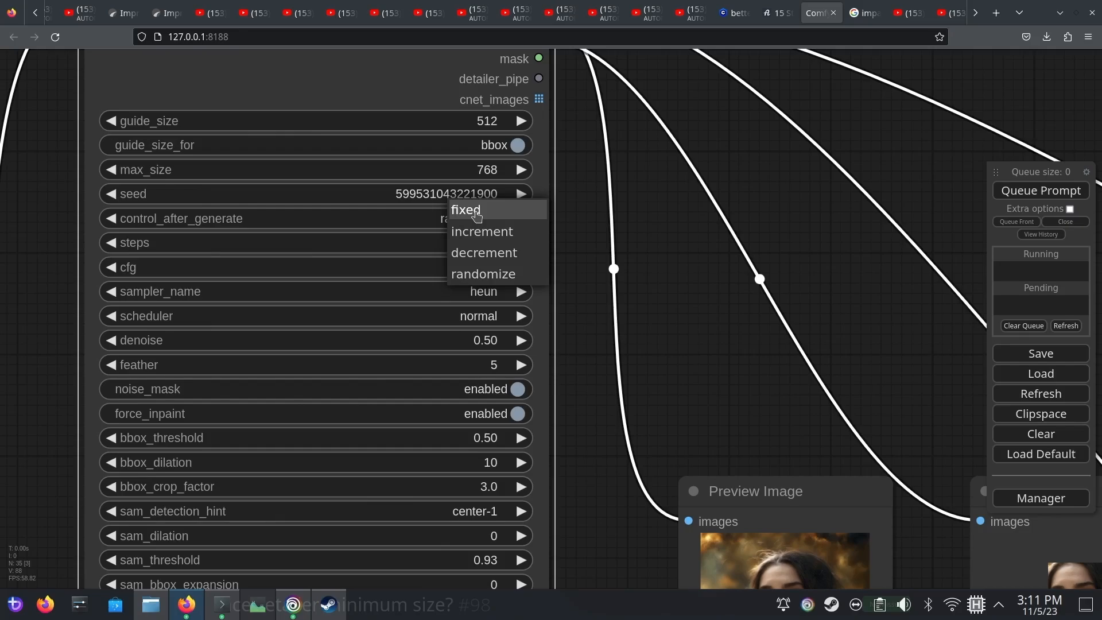
{"action": "left_click", "coordinate": [476, 212]}
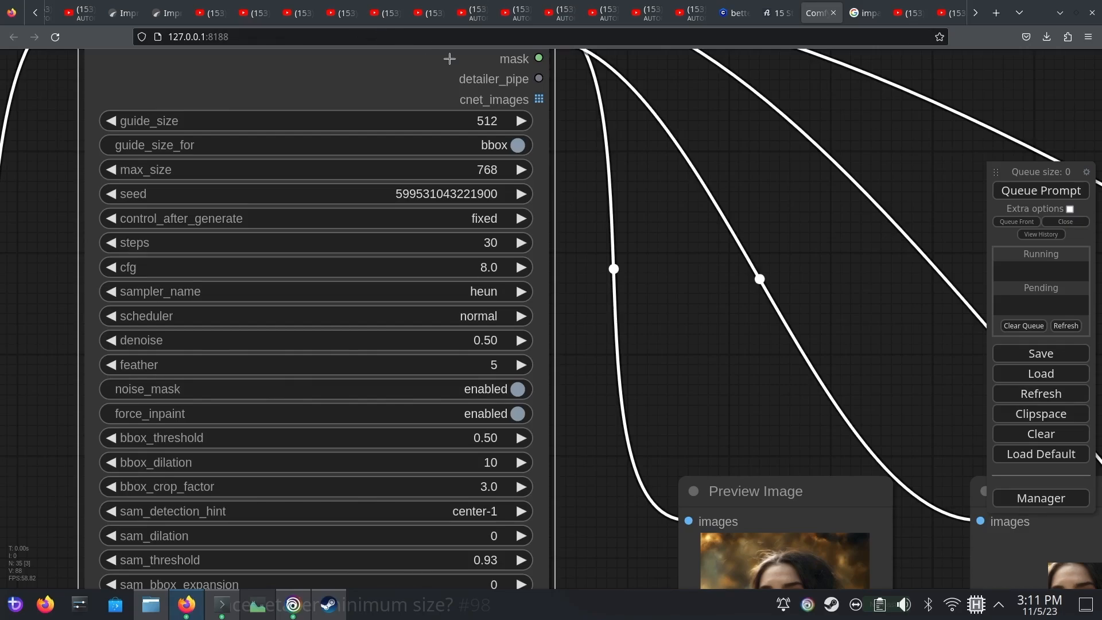
Set the FaceDetailer's guide_size to 256 and queue the prompt
{"action": "left_click", "coordinate": [486, 120]}
{"action": "key", "text": "ctrl+a"}
{"action": "type", "text": "256"}
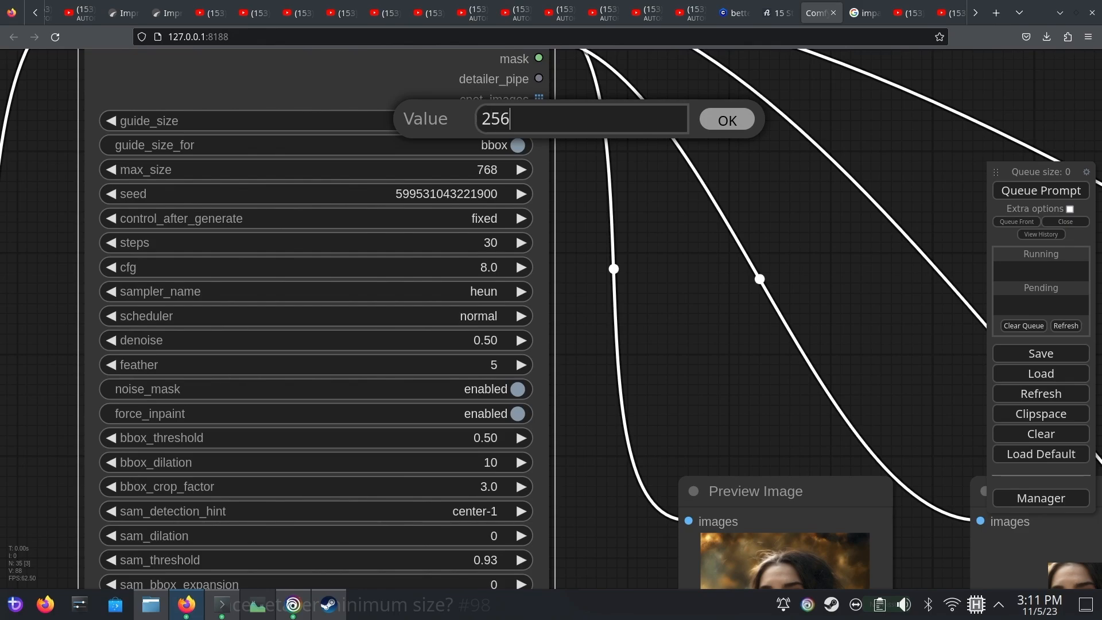
{"action": "left_click", "coordinate": [737, 125]}
{"action": "left_click", "coordinate": [1037, 192]}
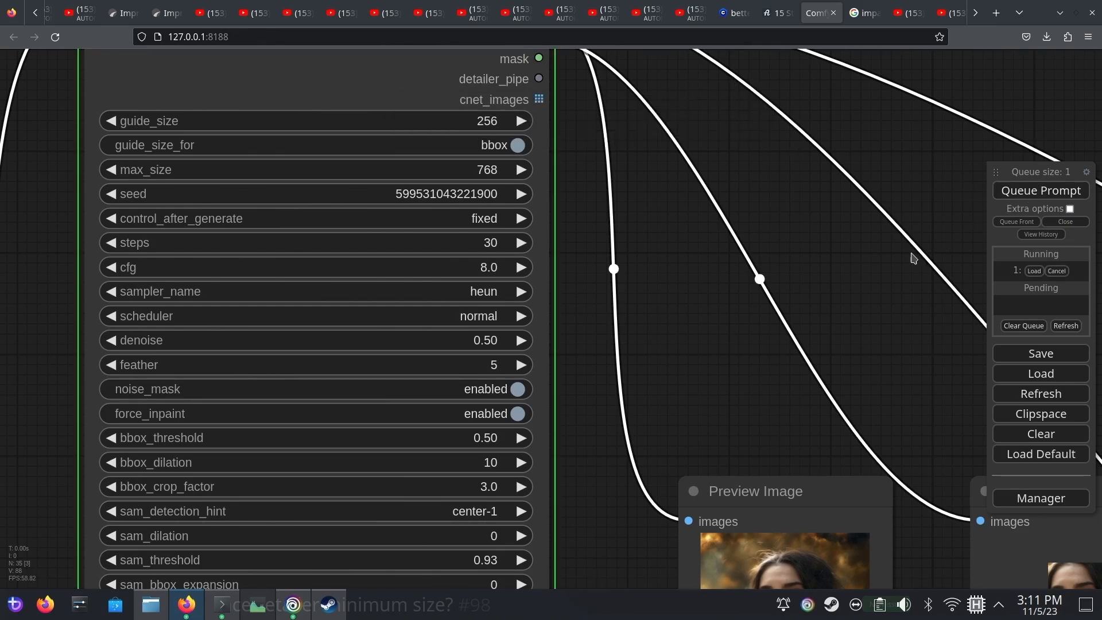
Inspect the newly generated refined crop and enhanced face crop previews up close
{"action": "scroll", "coordinate": [674, 433], "scroll_direction": "up", "scroll_amount": 7}
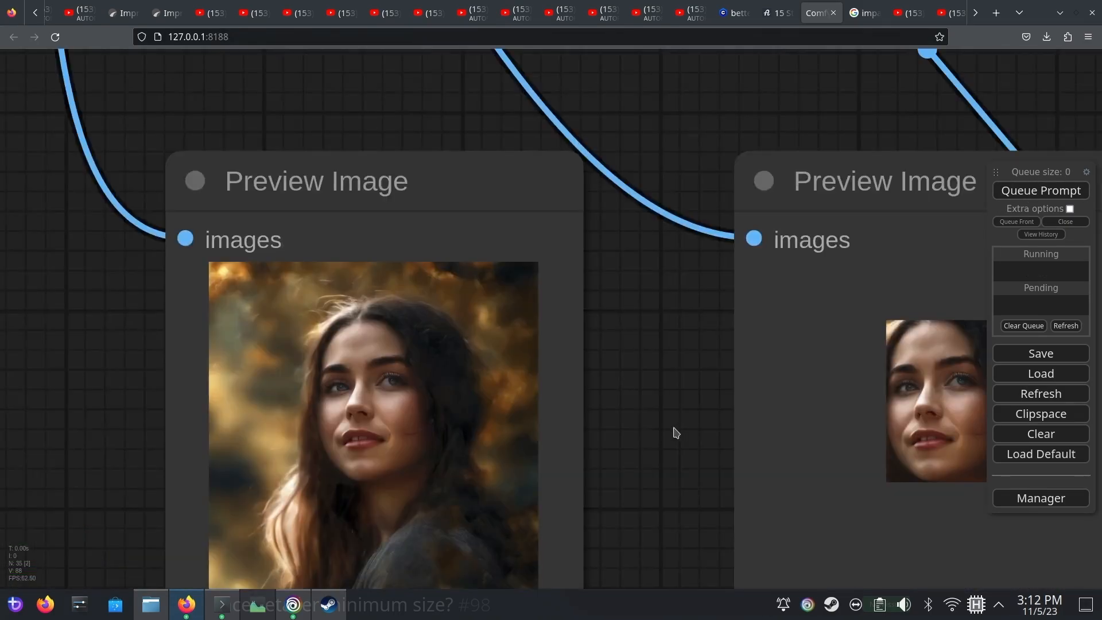
{"action": "left_click_drag", "start_coordinate": [673, 433], "coordinate": [603, 315]}
{"action": "left_click_drag", "start_coordinate": [522, 416], "coordinate": [554, 350]}
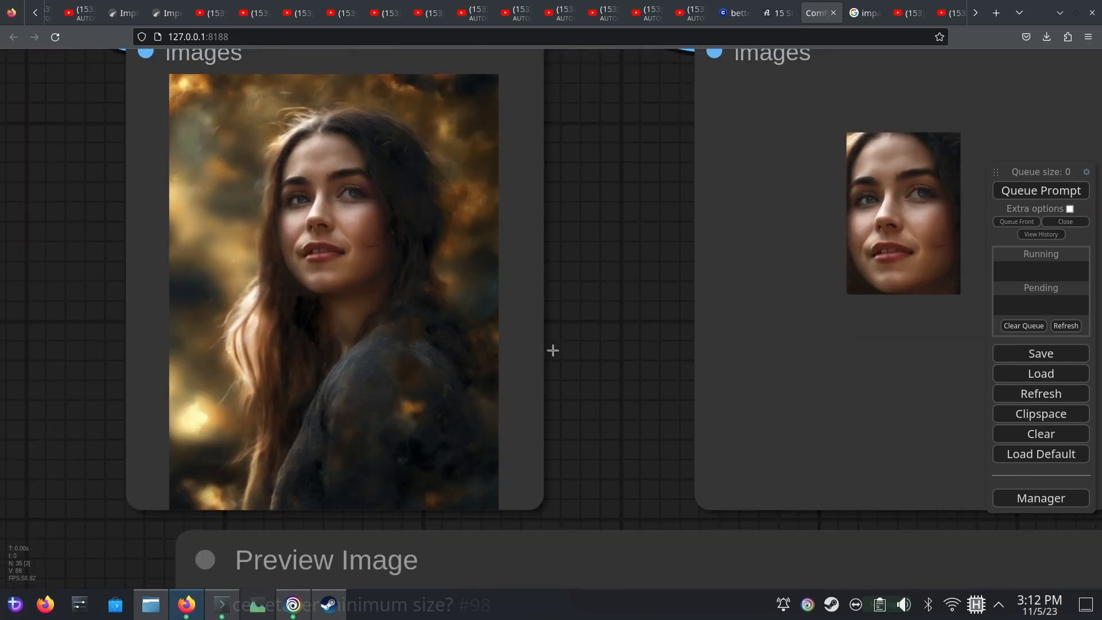
{"action": "scroll", "coordinate": [565, 346], "scroll_direction": "up", "scroll_amount": 5}
{"action": "left_click_drag", "start_coordinate": [623, 382], "coordinate": [343, 509]}
{"action": "scroll", "coordinate": [371, 423], "scroll_direction": "down", "scroll_amount": 15}
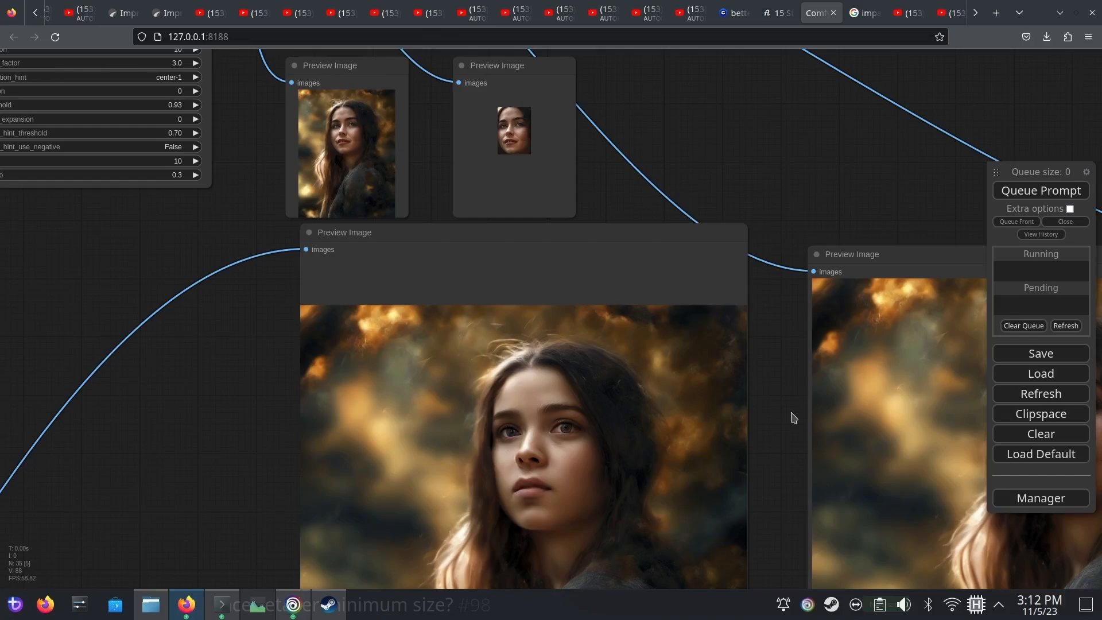
{"action": "left_click_drag", "start_coordinate": [791, 413], "coordinate": [610, 509]}
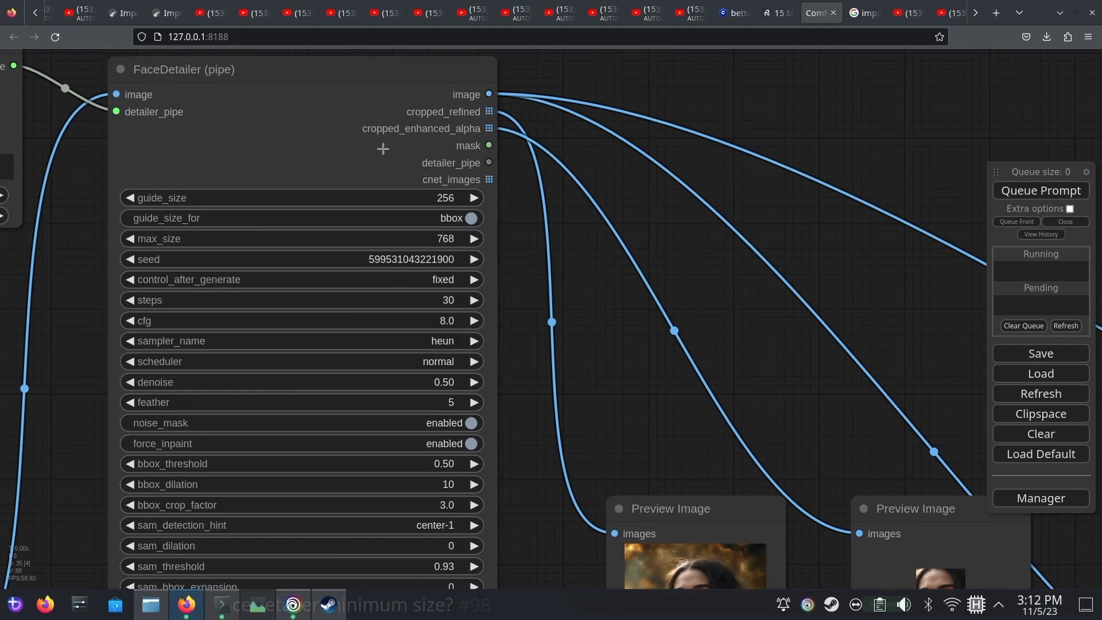
Raise the FaceDetailer's guide_size to 512 and run the workflow again
{"action": "left_click_drag", "start_coordinate": [383, 148], "coordinate": [423, 191]}
{"action": "left_click", "coordinate": [473, 240]}
{"action": "left_click_drag", "start_coordinate": [514, 244], "coordinate": [480, 235]}
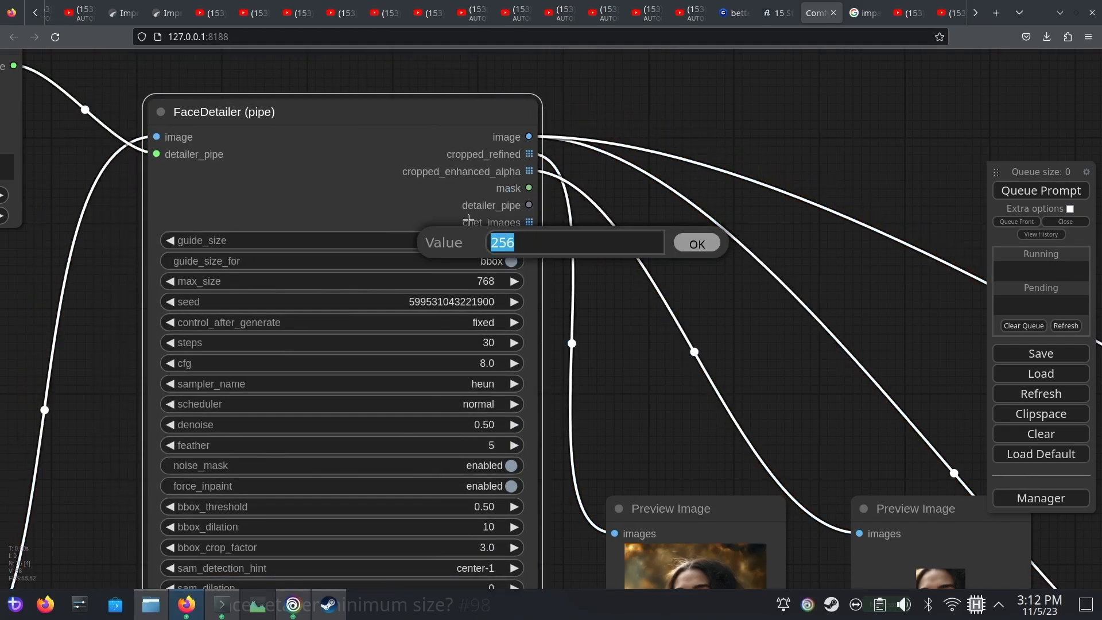
{"action": "type", "text": "512"}
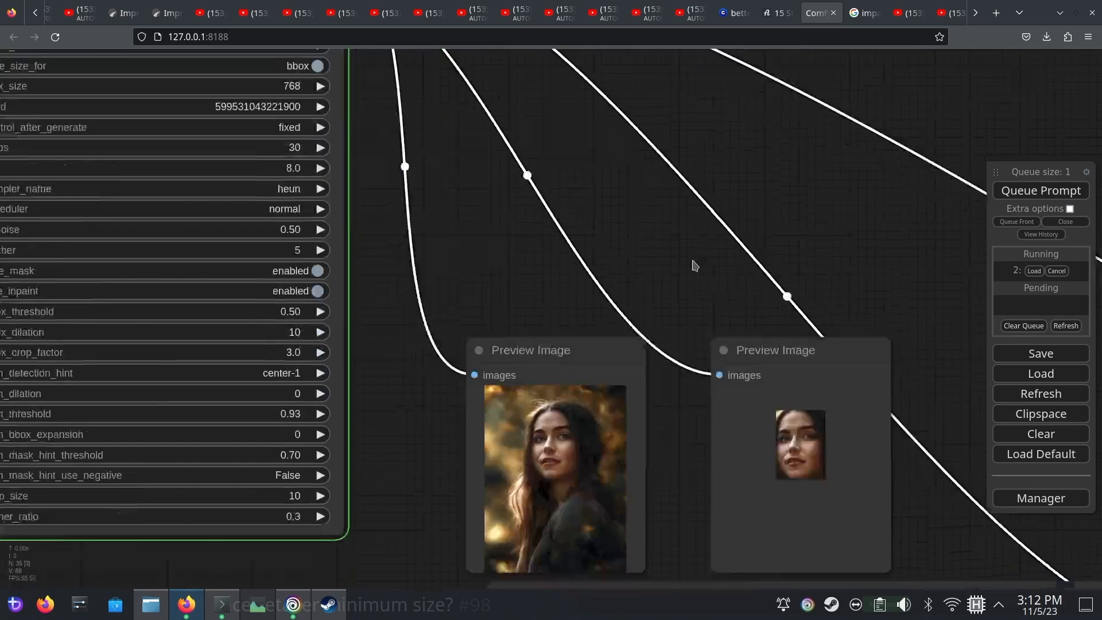
{"action": "scroll", "coordinate": [694, 265], "scroll_direction": "down", "scroll_amount": 1}
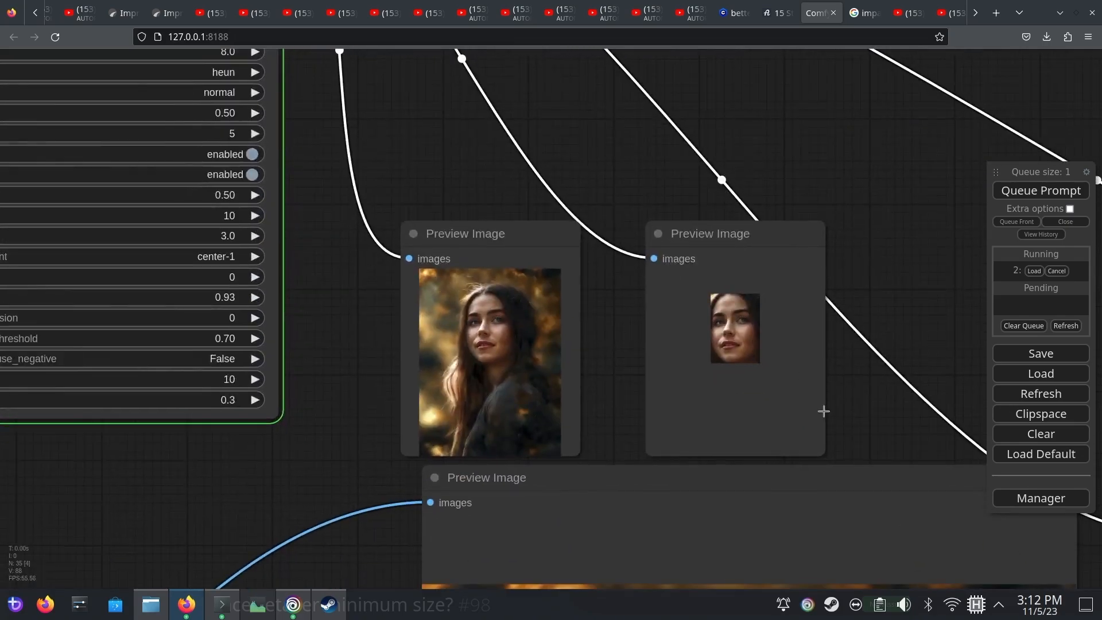
{"action": "left_click_drag", "start_coordinate": [815, 355], "coordinate": [721, 268]}
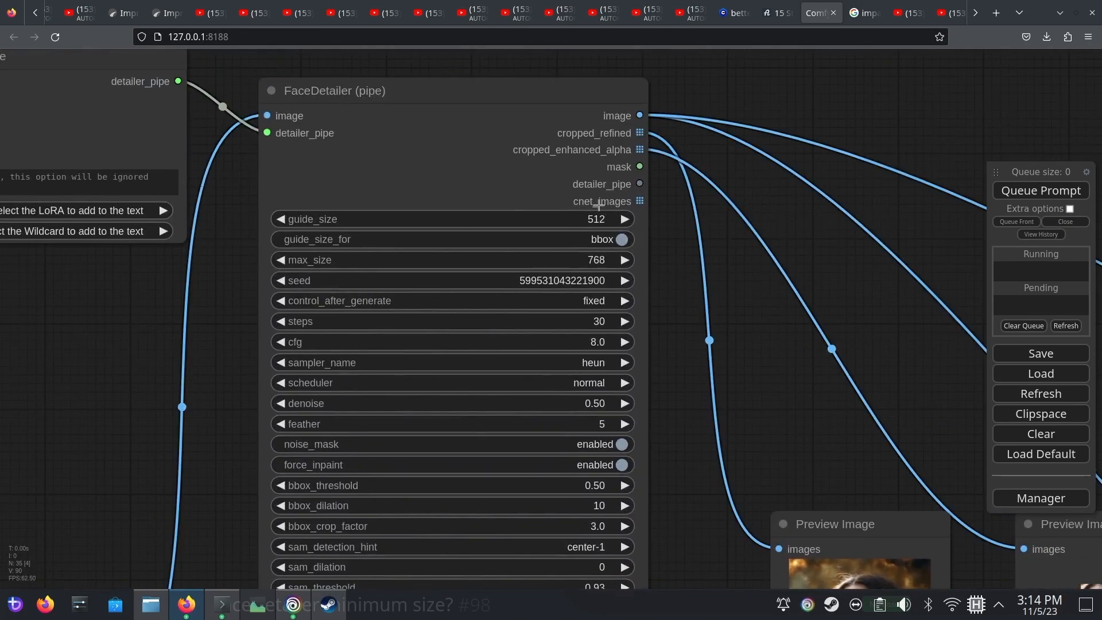
Set both guide_size and max_size on the FaceDetailer (pipe) node to 1024
{"action": "left_click", "coordinate": [607, 226]}
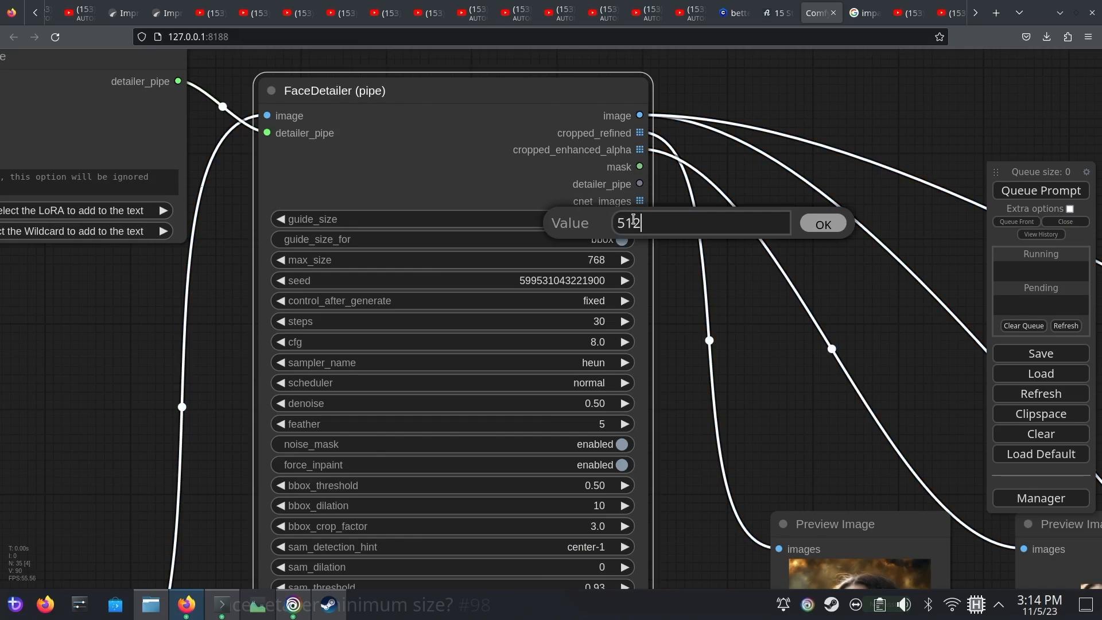
{"action": "double_click", "coordinate": [631, 223]}
{"action": "type", "text": "1024"}
{"action": "left_click", "coordinate": [837, 225]}
{"action": "left_click", "coordinate": [606, 262]}
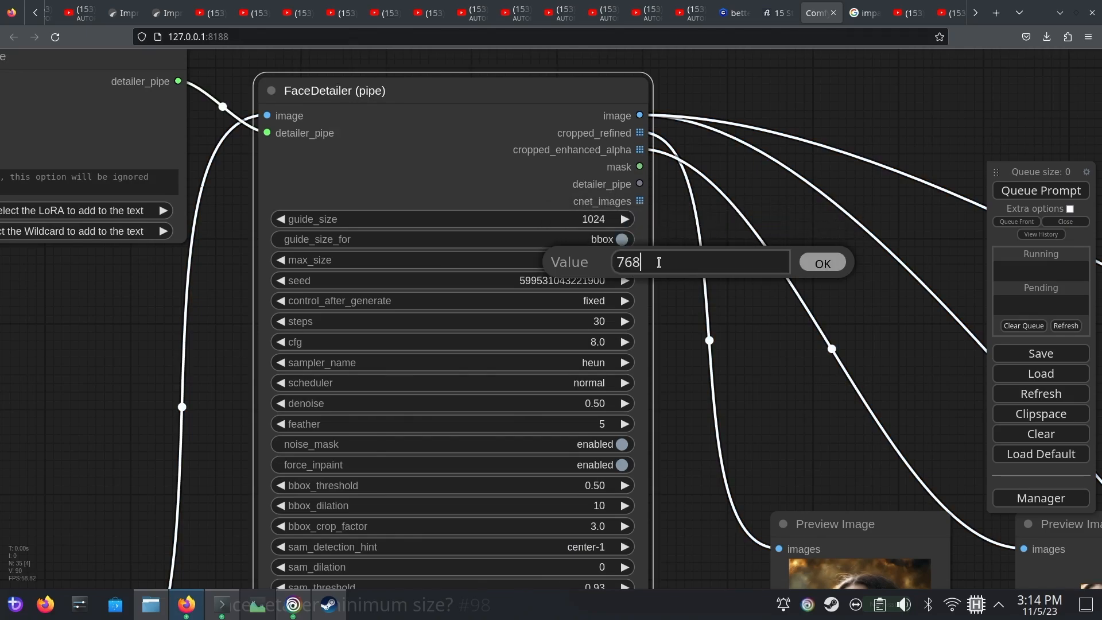
{"action": "left_click_drag", "start_coordinate": [705, 262], "coordinate": [537, 254]}
{"action": "type", "text": "1024"}
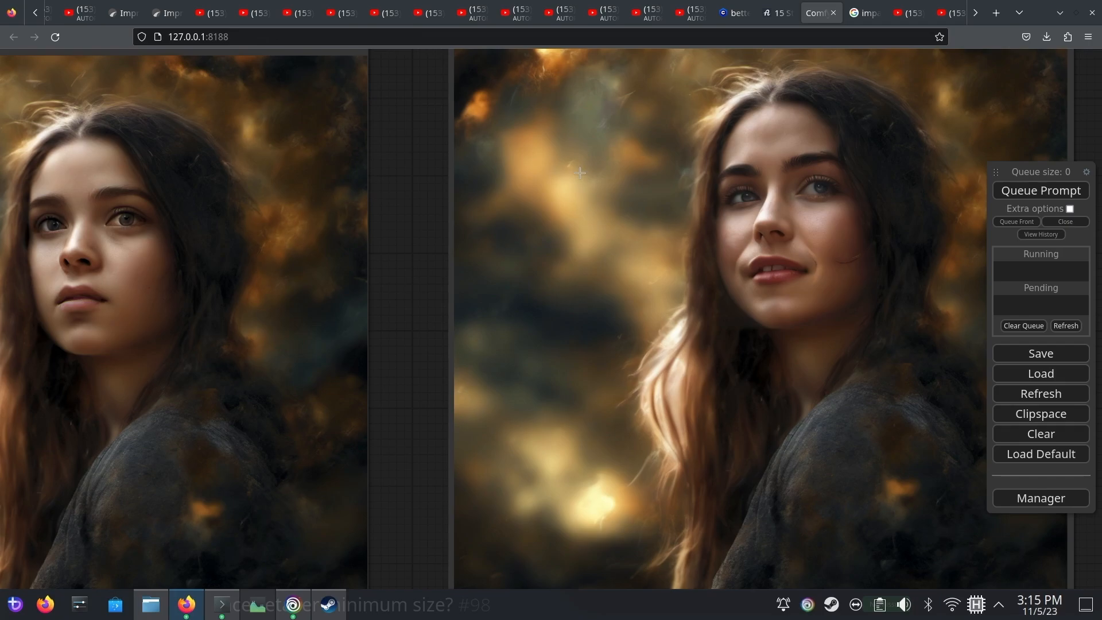
Check the detail of the regenerated face in the large preview against the original portrait
{"action": "scroll", "coordinate": [580, 173], "scroll_direction": "up", "scroll_amount": 10}
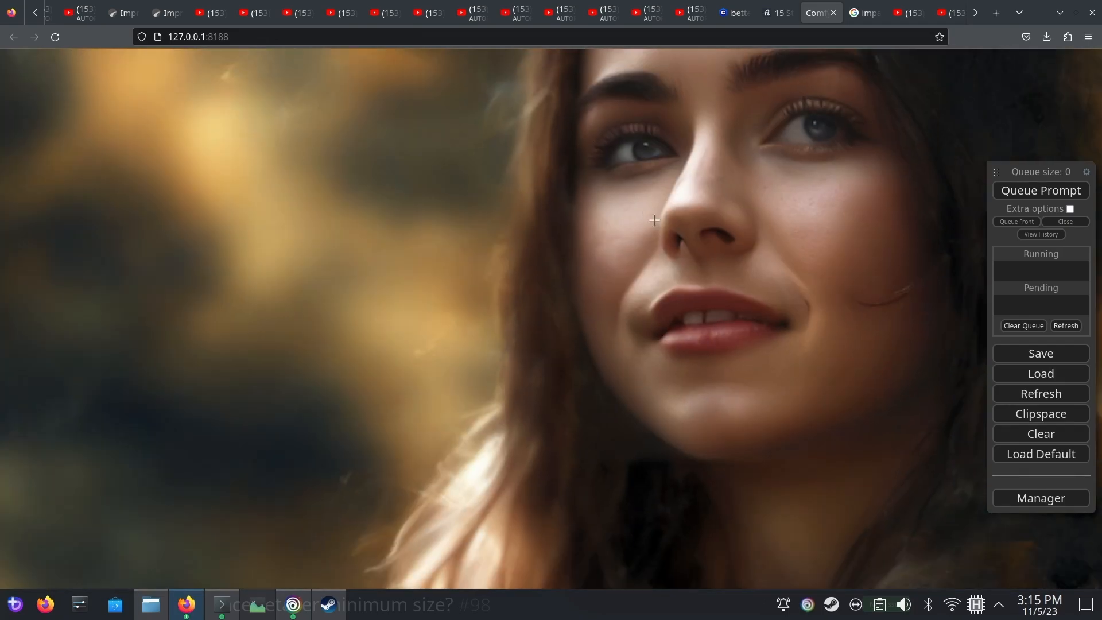
{"action": "scroll", "coordinate": [655, 220], "scroll_direction": "down", "scroll_amount": 10}
{"action": "left_click_drag", "start_coordinate": [194, 131], "coordinate": [226, 171]}
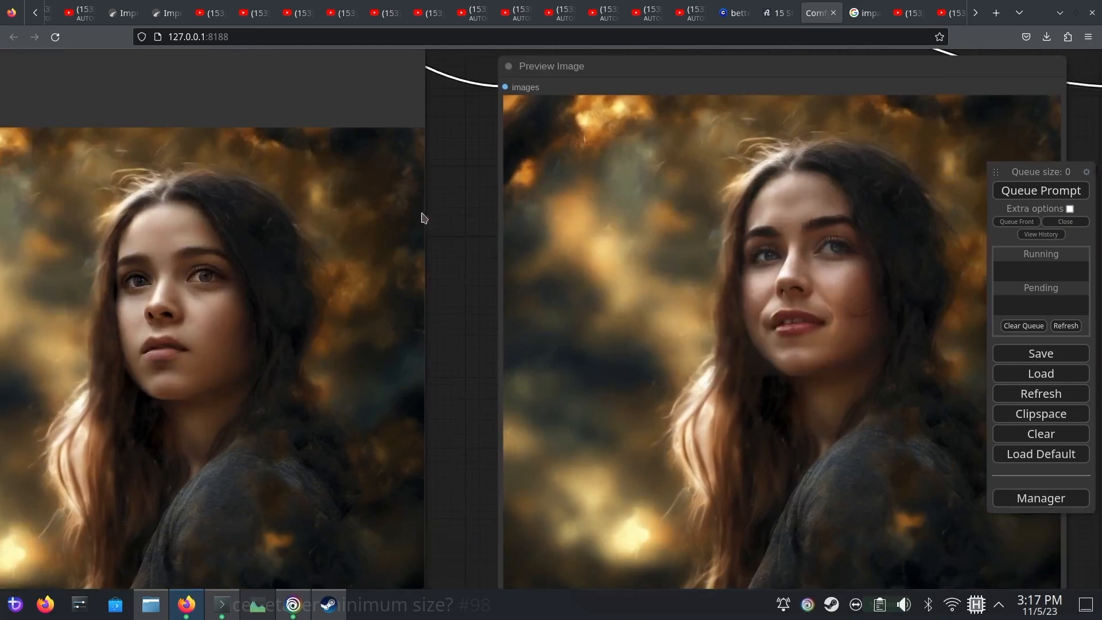
{"action": "left_click_drag", "start_coordinate": [422, 214], "coordinate": [255, 214]}
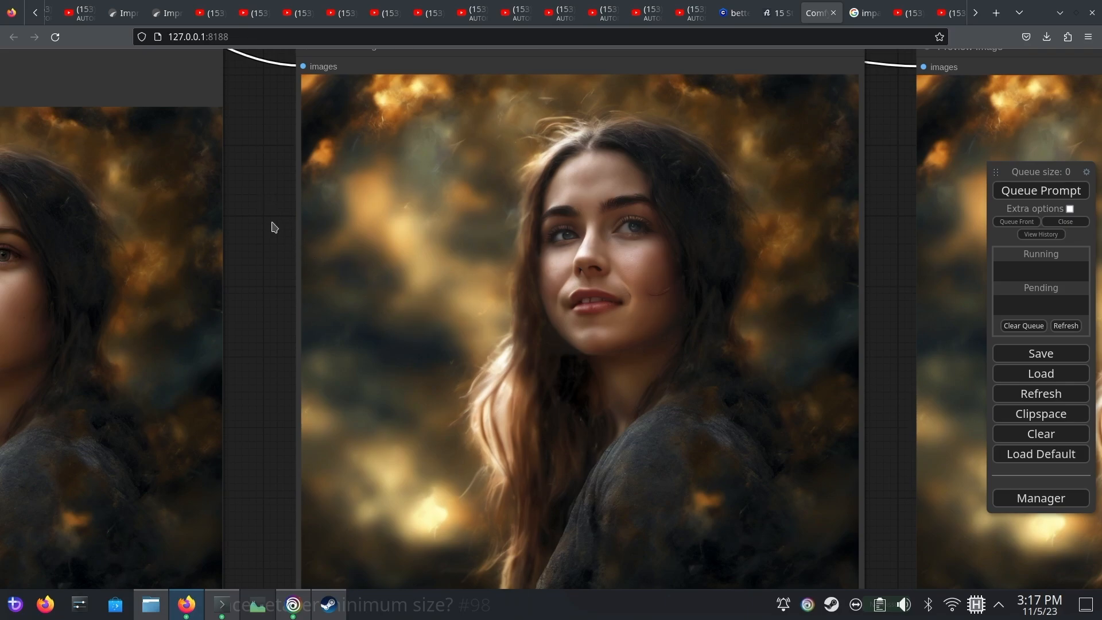
{"action": "left_click_drag", "start_coordinate": [271, 222], "coordinate": [627, 567]}
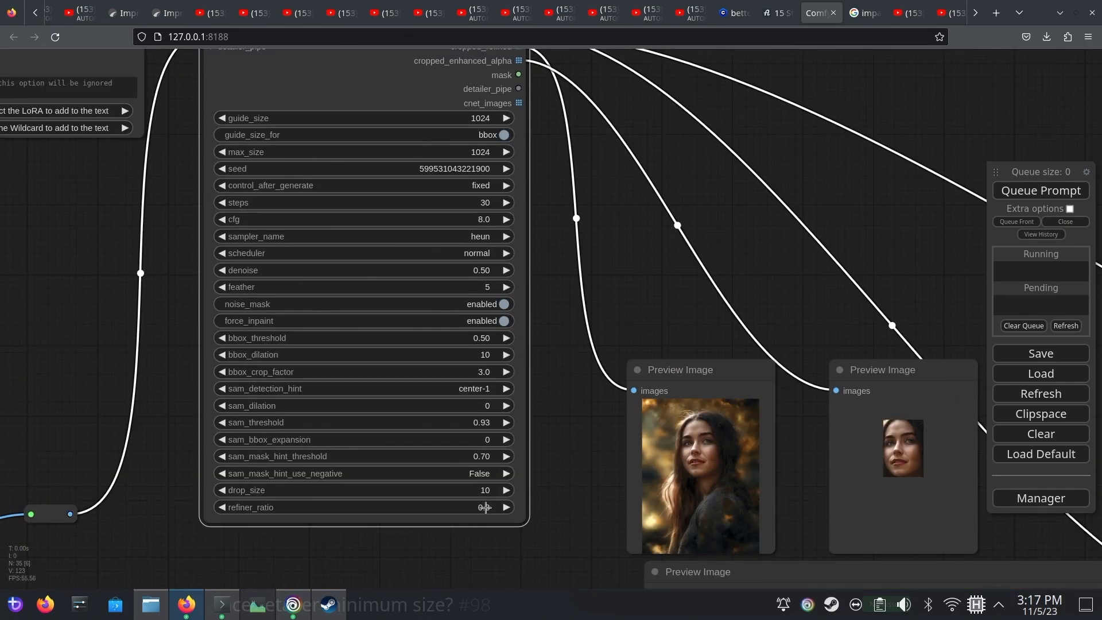
Review the FaceDetailer's full parameter list together with its cropped preview images
{"action": "scroll", "coordinate": [500, 536], "scroll_direction": "up", "scroll_amount": 5}
{"action": "scroll", "coordinate": [502, 534], "scroll_direction": "down", "scroll_amount": 1}
{"action": "left_click_drag", "start_coordinate": [502, 533], "coordinate": [483, 486]}
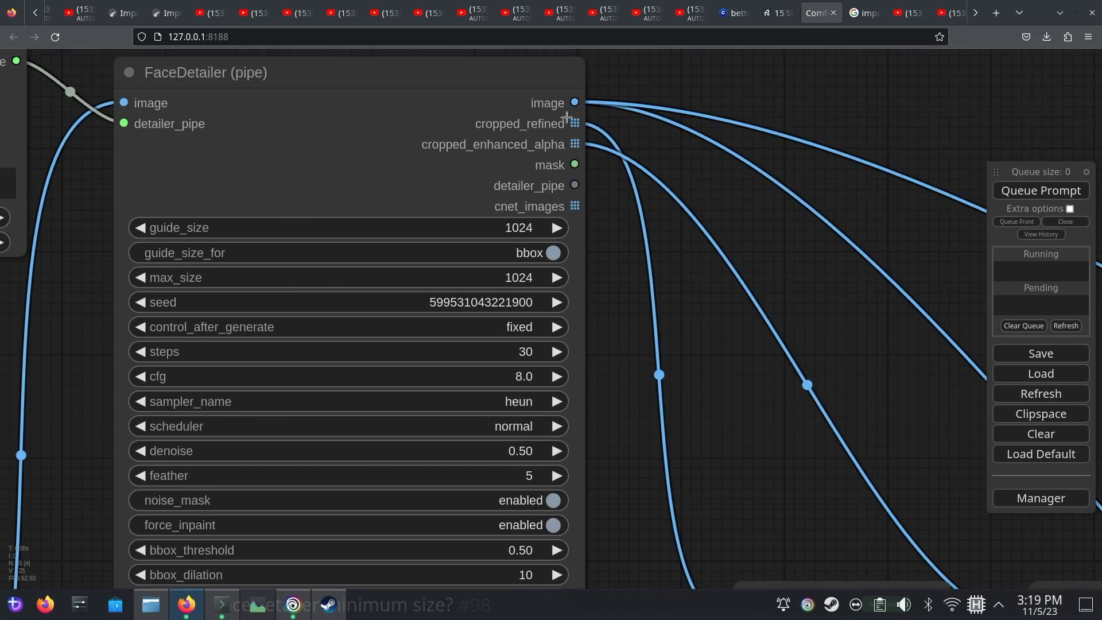
{"action": "left_click_drag", "start_coordinate": [712, 376], "coordinate": [537, 68]}
{"action": "left_click_drag", "start_coordinate": [616, 227], "coordinate": [520, 109]}
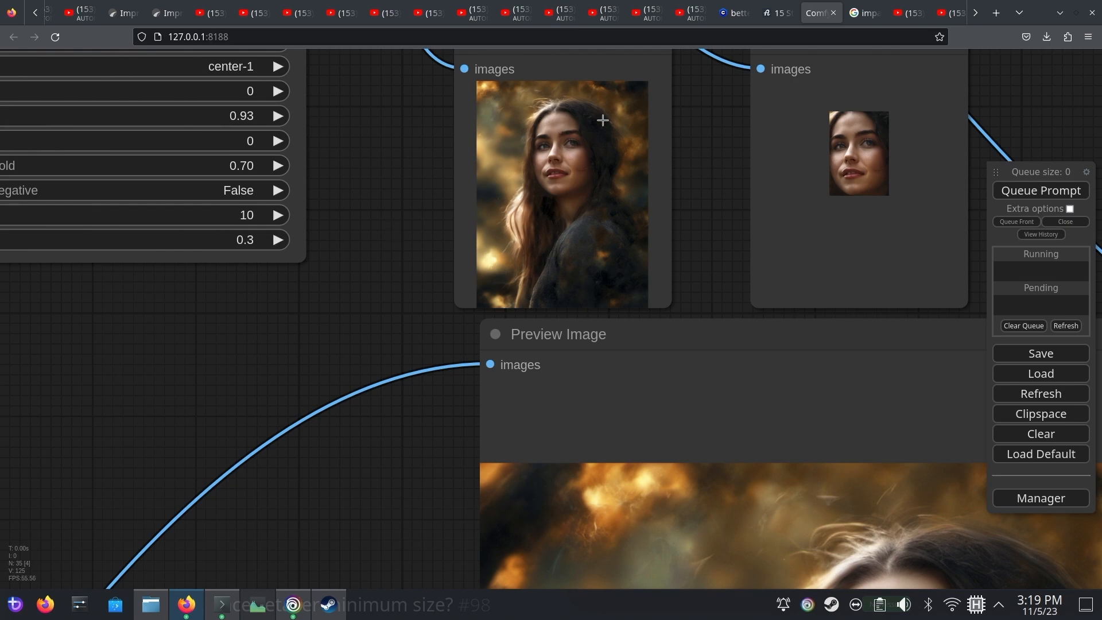
{"action": "left_click_drag", "start_coordinate": [400, 123], "coordinate": [701, 543]}
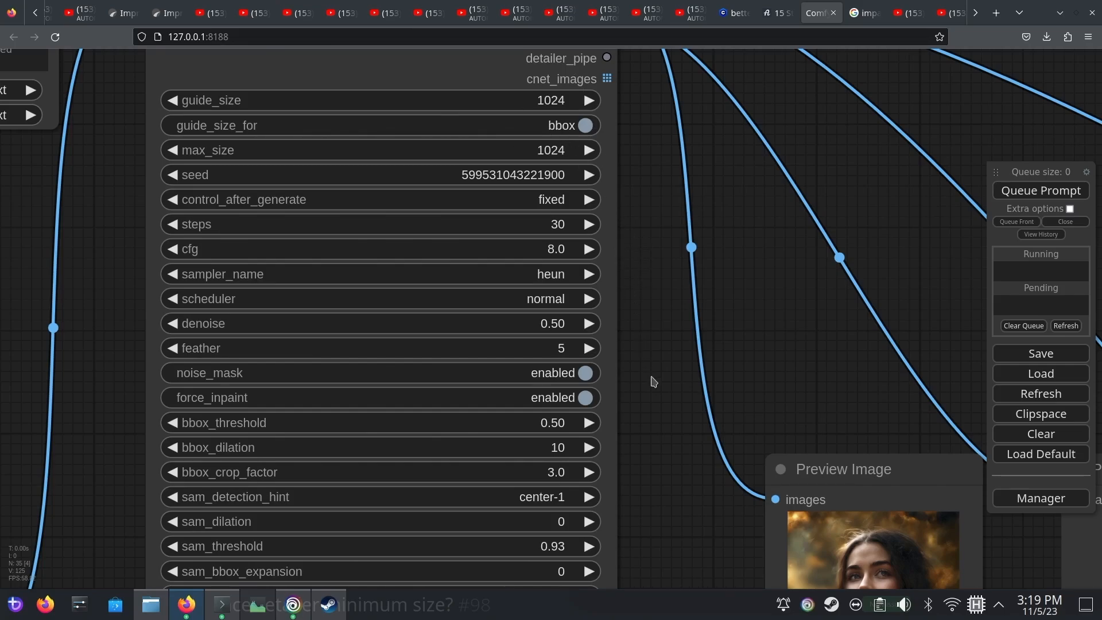
Set the FaceDetailer's bbox_crop_factor to 1.0 and run the workflow again
{"action": "left_click_drag", "start_coordinate": [653, 381], "coordinate": [535, 61]}
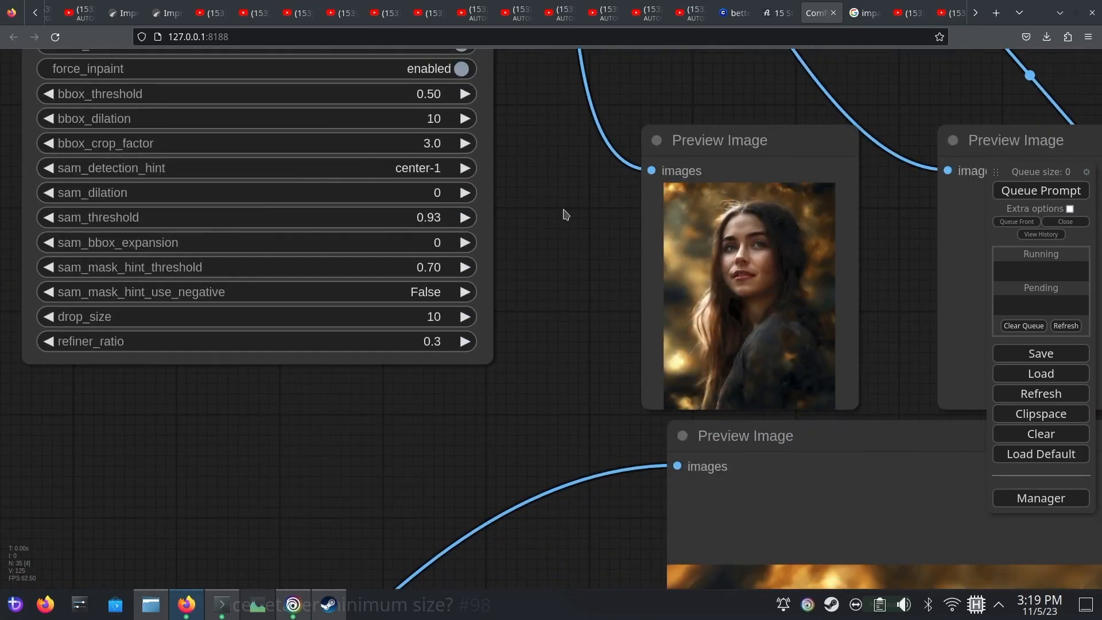
{"action": "left_click_drag", "start_coordinate": [576, 242], "coordinate": [721, 384]}
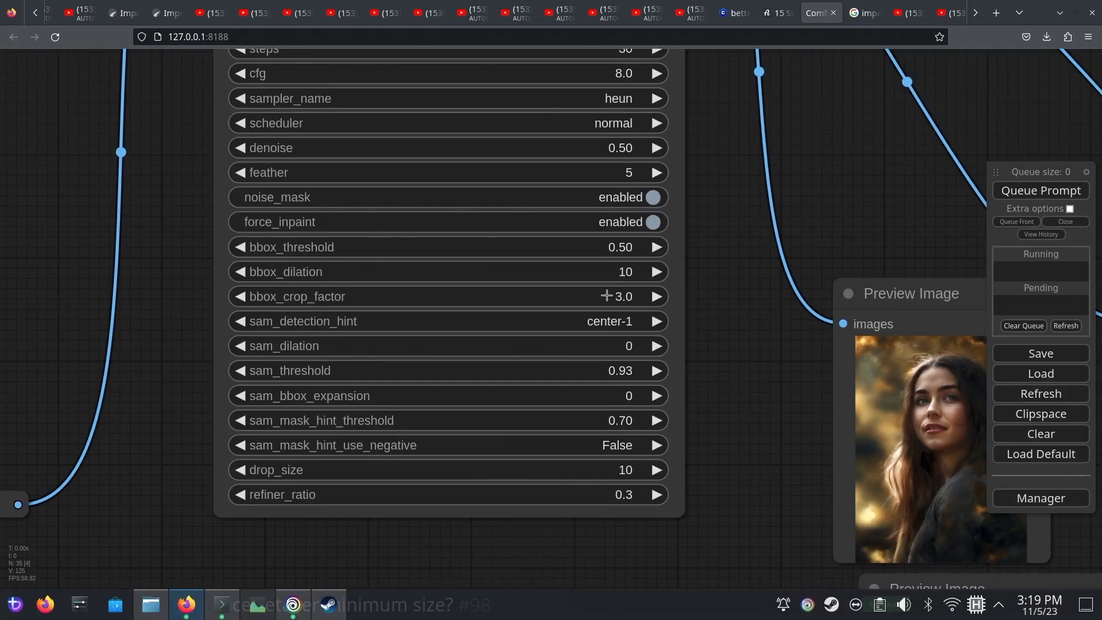
{"action": "left_click_drag", "start_coordinate": [606, 297], "coordinate": [593, 292]}
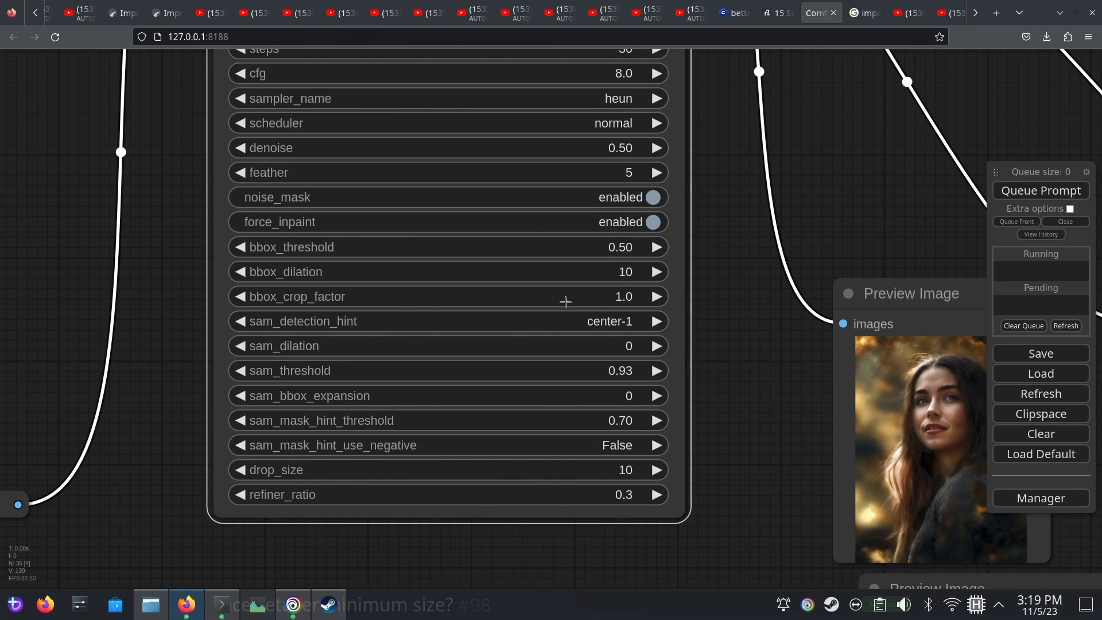
{"action": "left_click", "coordinate": [1027, 190]}
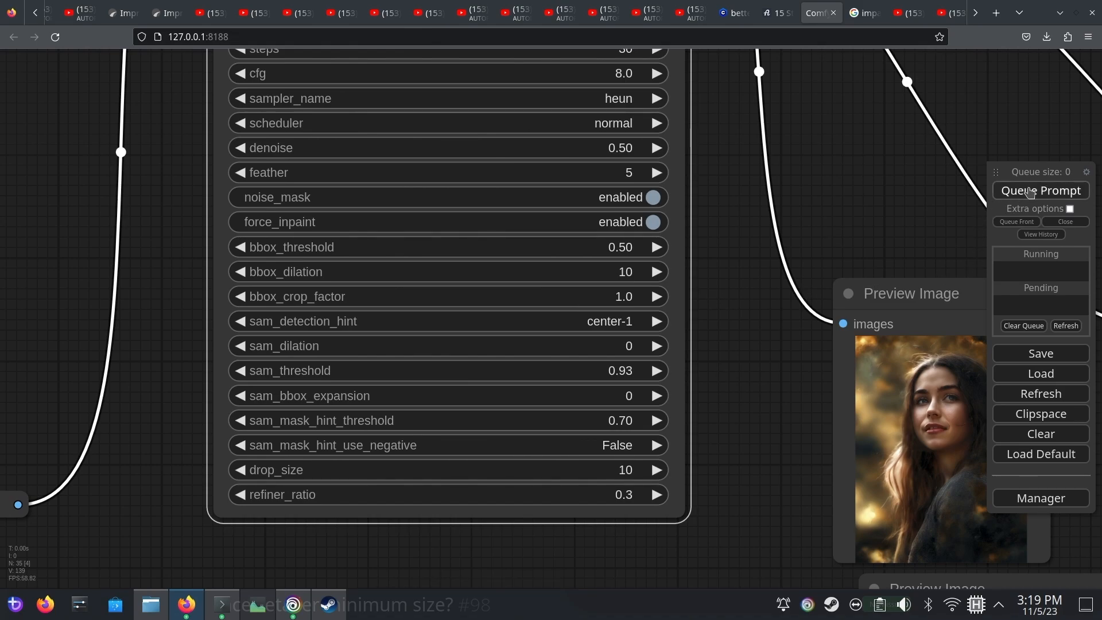
Examine the regenerated face and its edges in the large preview, and check the FaceDetailer's cropped preview
{"action": "left_click_drag", "start_coordinate": [868, 225], "coordinate": [569, 94]}
{"action": "left_click_drag", "start_coordinate": [797, 323], "coordinate": [538, 228]}
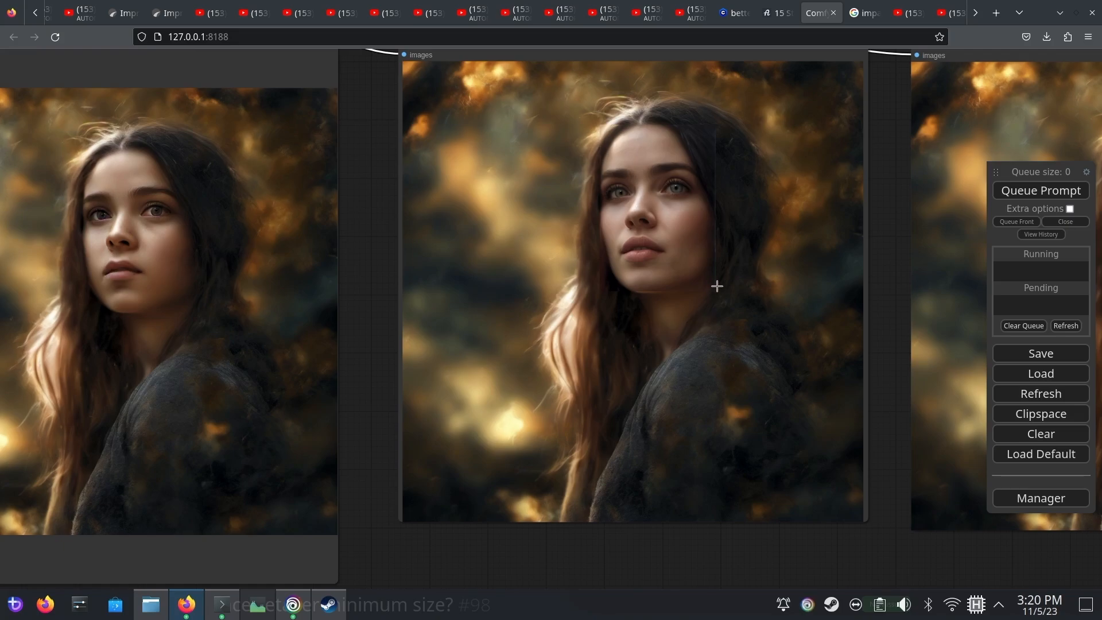
{"action": "scroll", "coordinate": [717, 286], "scroll_direction": "up", "scroll_amount": 6}
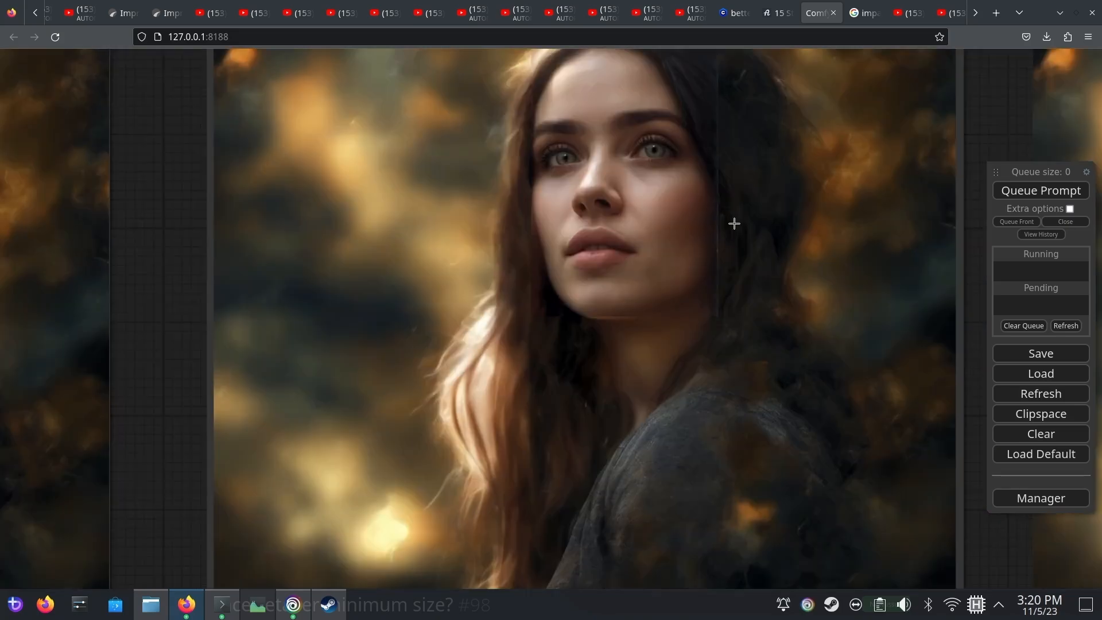
{"action": "left_click_drag", "start_coordinate": [1014, 119], "coordinate": [918, 231]}
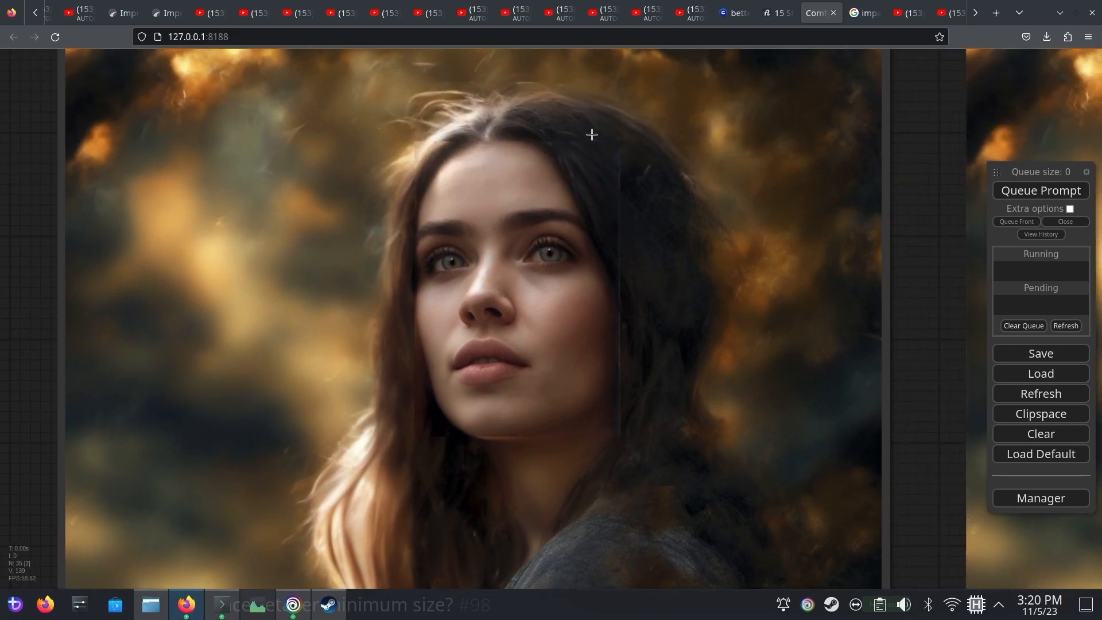
{"action": "scroll", "coordinate": [559, 405], "scroll_direction": "down", "scroll_amount": 6}
{"action": "scroll", "coordinate": [557, 404], "scroll_direction": "up", "scroll_amount": 4}
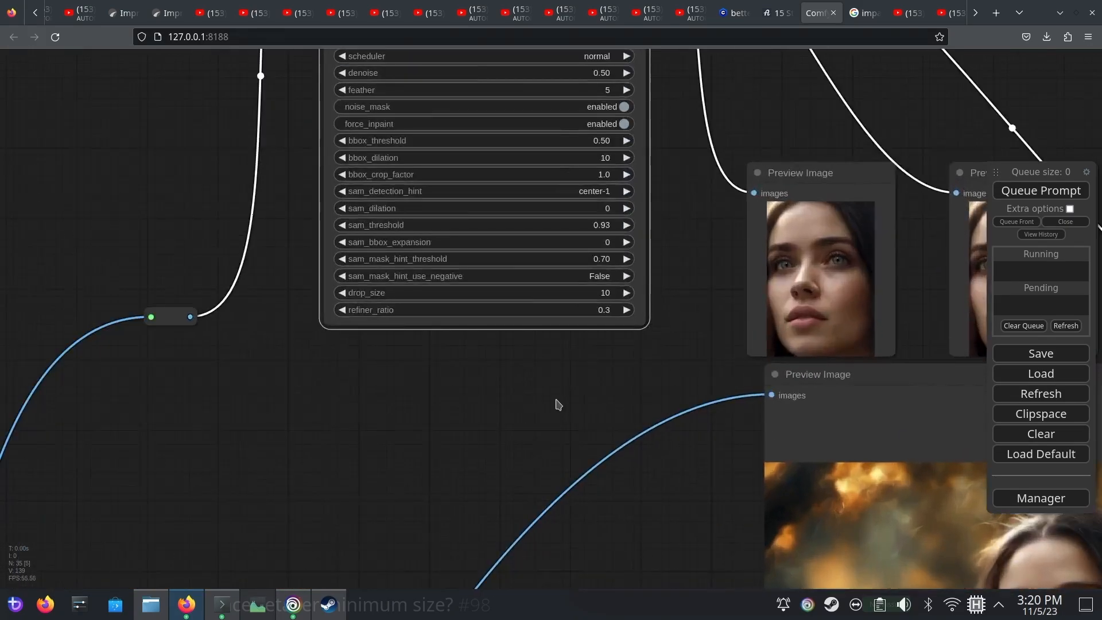
{"action": "scroll", "coordinate": [667, 246], "scroll_direction": "up", "scroll_amount": 2}
{"action": "scroll", "coordinate": [666, 245], "scroll_direction": "up", "scroll_amount": 2}
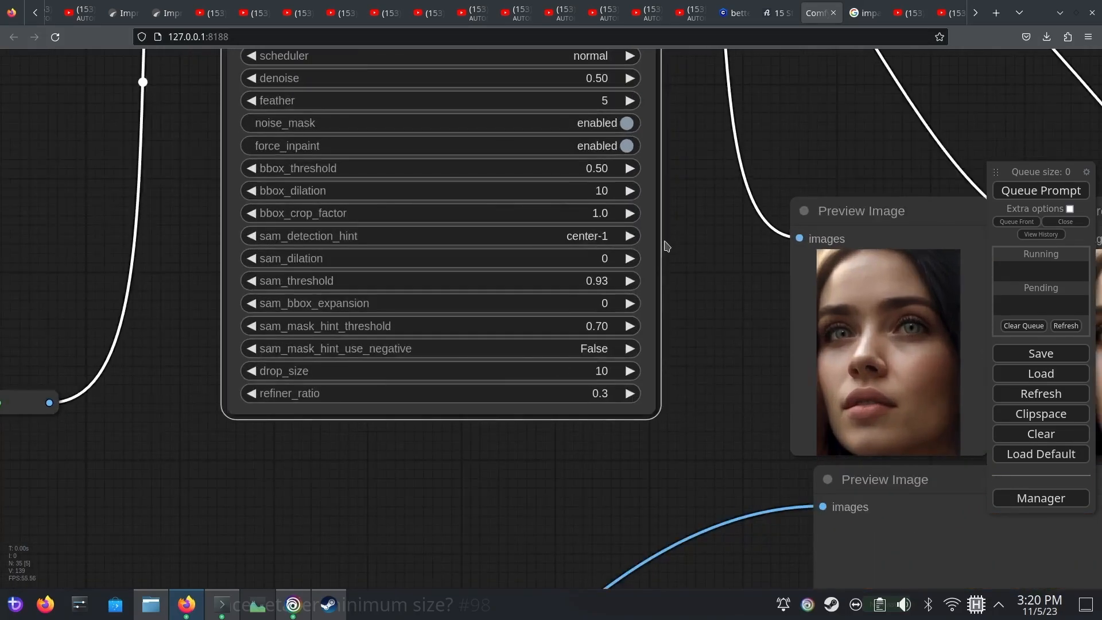
Raise the FaceDetailer's bbox_crop_factor to 1.5 and rerun the workflow
{"action": "left_click_drag", "start_coordinate": [716, 287], "coordinate": [537, 235]}
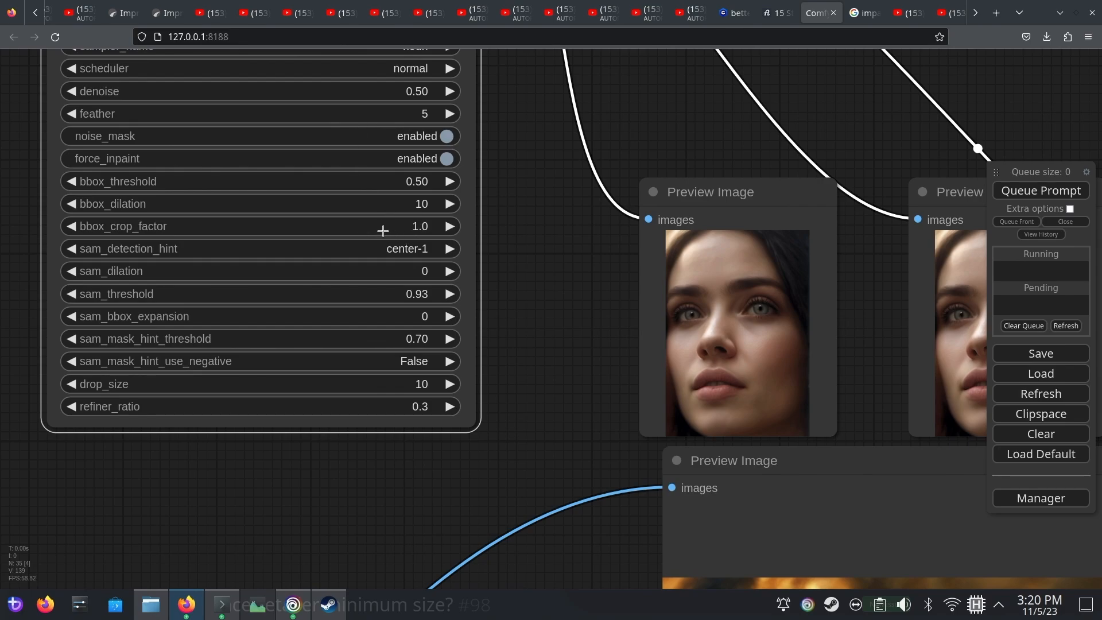
{"action": "left_click_drag", "start_coordinate": [379, 228], "coordinate": [380, 229]}
{"action": "left_click", "coordinate": [1041, 191]}
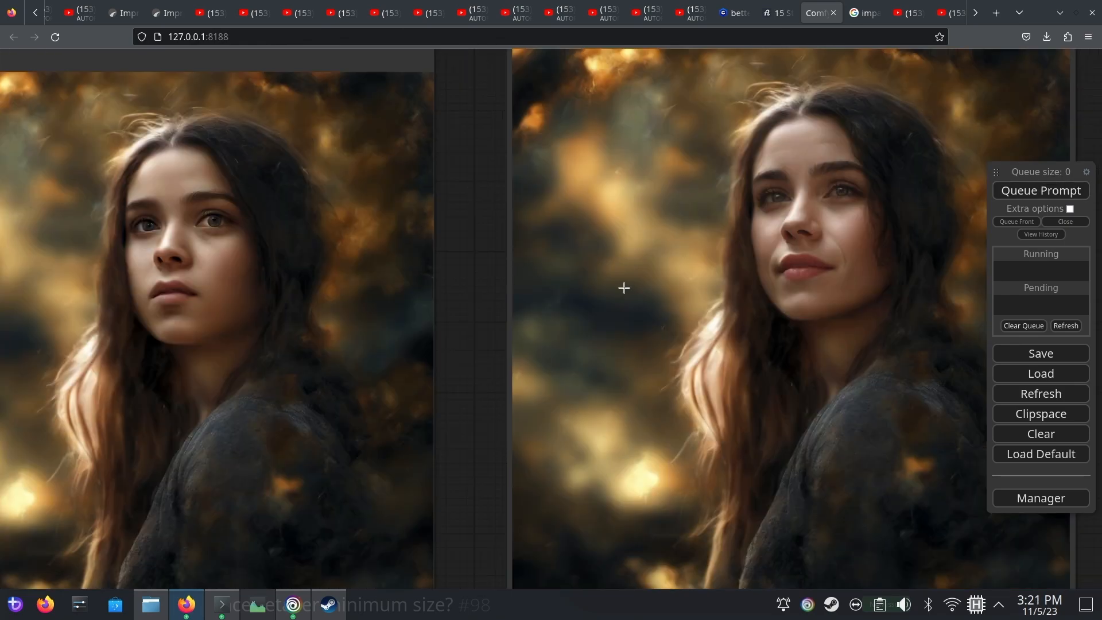
Compare the new refined face with the original portrait and look over both cropped preview images
{"action": "scroll", "coordinate": [814, 264], "scroll_direction": "up", "scroll_amount": 4}
{"action": "scroll", "coordinate": [815, 256], "scroll_direction": "up", "scroll_amount": 1}
{"action": "scroll", "coordinate": [792, 207], "scroll_direction": "down", "scroll_amount": 3}
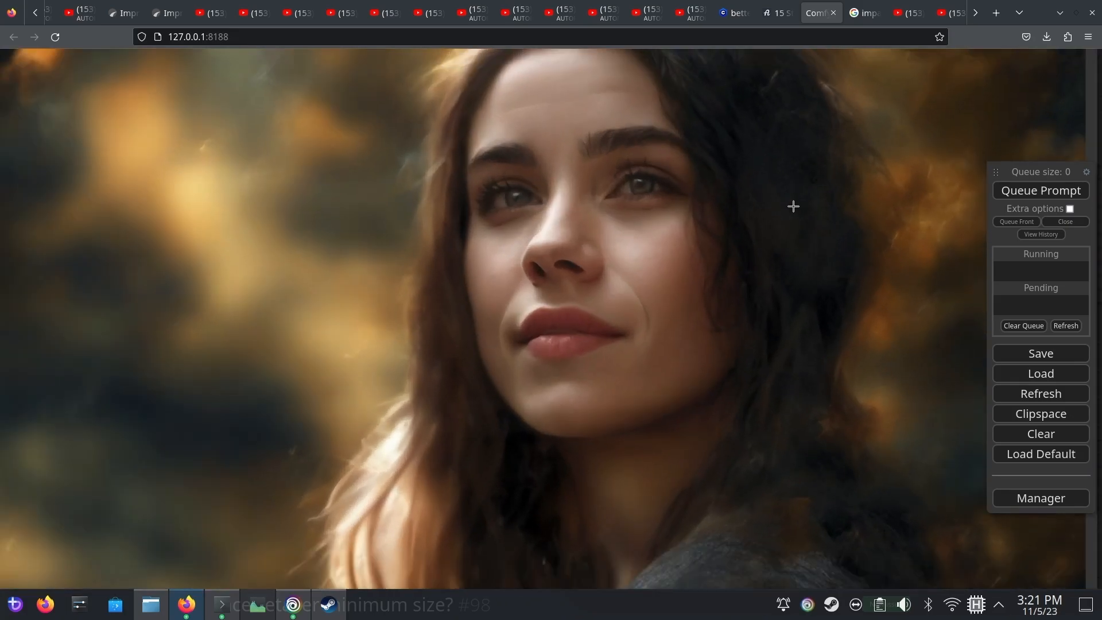
{"action": "scroll", "coordinate": [689, 233], "scroll_direction": "down", "scroll_amount": 5}
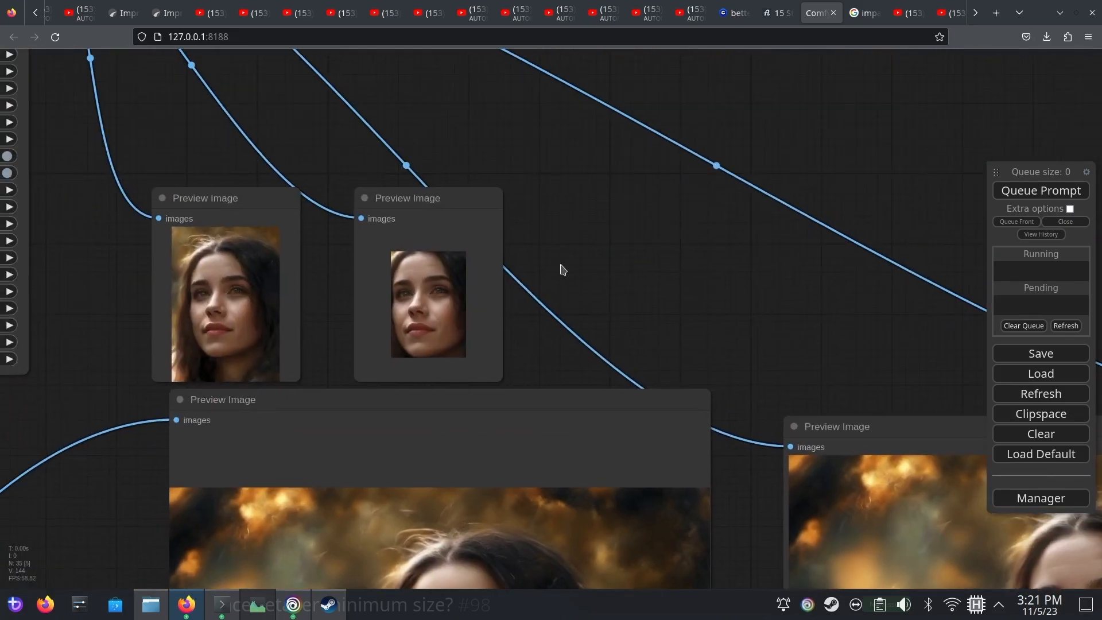
{"action": "left_click_drag", "start_coordinate": [561, 270], "coordinate": [783, 266]}
{"action": "scroll", "coordinate": [349, 337], "scroll_direction": "up", "scroll_amount": 3}
{"action": "left_click_drag", "start_coordinate": [349, 337], "coordinate": [275, 267]}
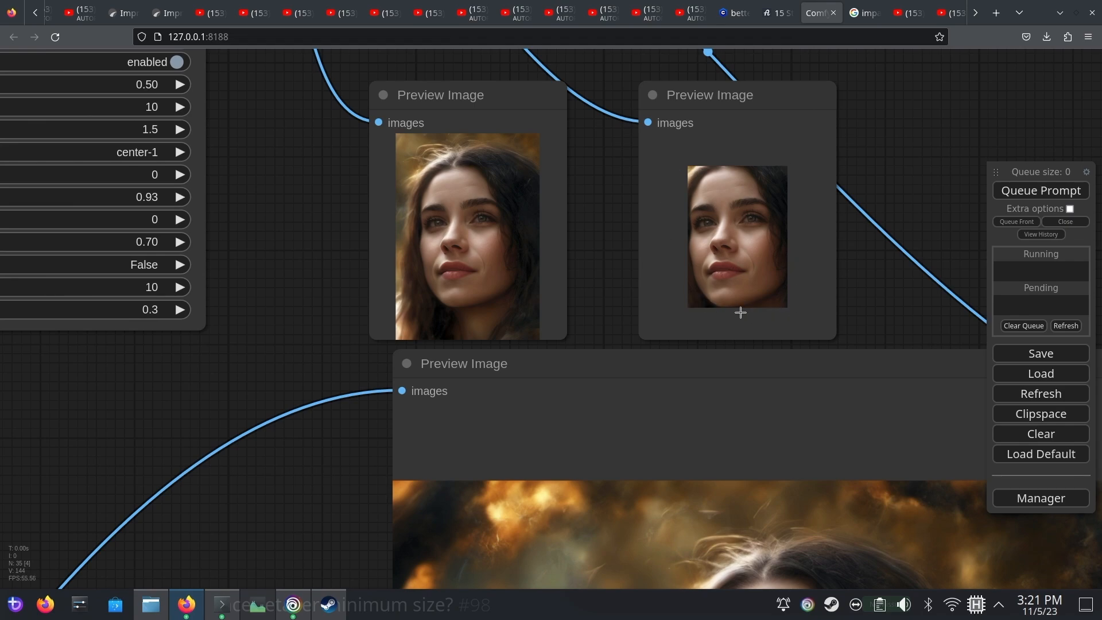
Disable force_inpaint on the FaceDetailer and queue the workflow
{"action": "left_click_drag", "start_coordinate": [288, 223], "coordinate": [786, 517]}
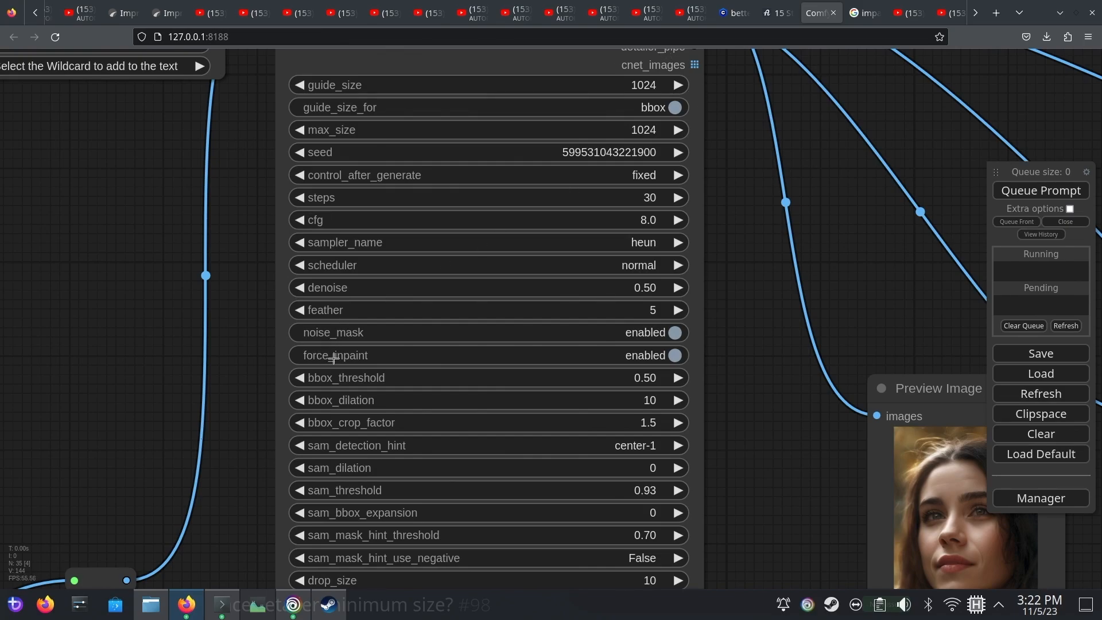
{"action": "left_click", "coordinate": [671, 357]}
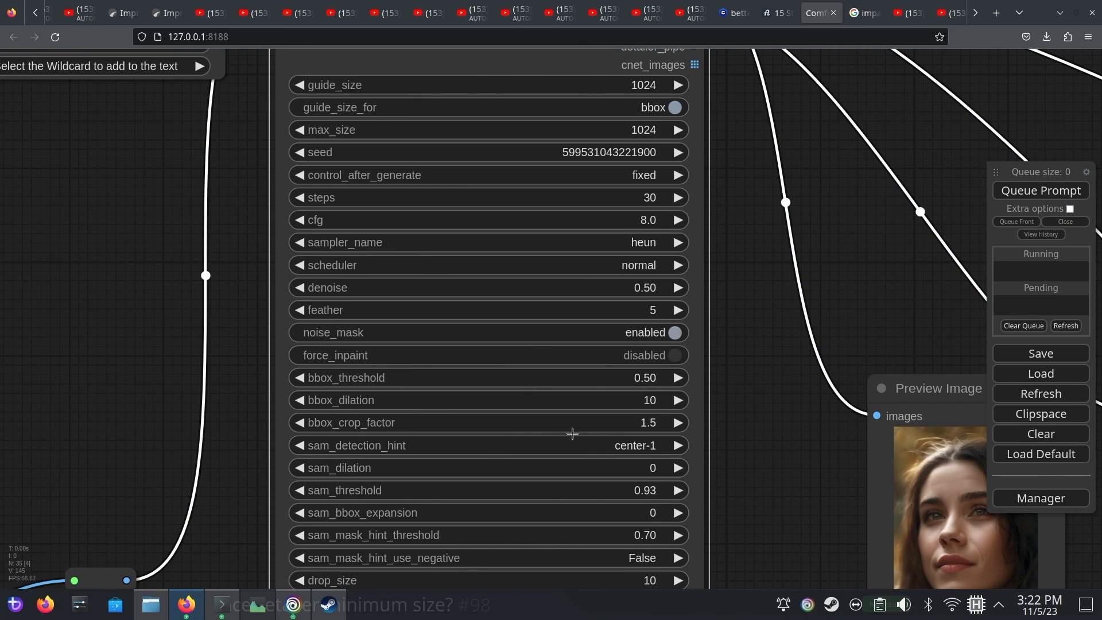
{"action": "left_click", "coordinate": [1027, 194]}
Set the FaceDetailer's control_after_generate to randomize and queue the workflow again
{"action": "left_click_drag", "start_coordinate": [901, 303], "coordinate": [840, 282]}
{"action": "scroll", "coordinate": [840, 282], "scroll_direction": "down", "scroll_amount": 6}
{"action": "left_click_drag", "start_coordinate": [925, 436], "coordinate": [962, 343]}
{"action": "left_click_drag", "start_coordinate": [329, 294], "coordinate": [453, 582]}
{"action": "left_click", "coordinate": [523, 219]}
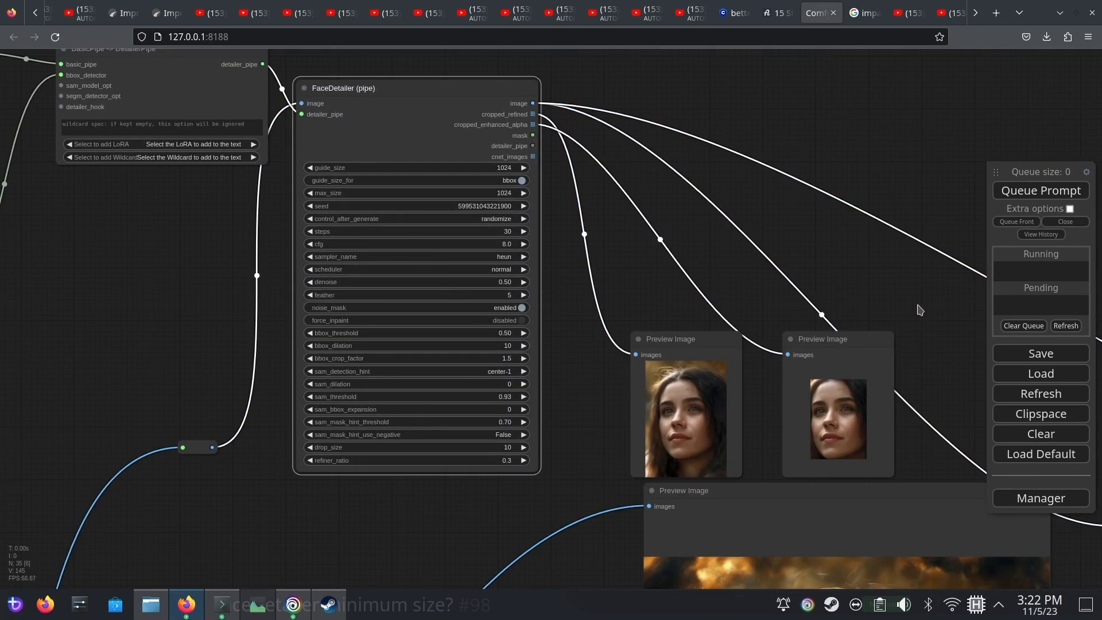
{"action": "left_click_drag", "start_coordinate": [938, 355], "coordinate": [708, 128]}
{"action": "left_click", "coordinate": [1040, 192]}
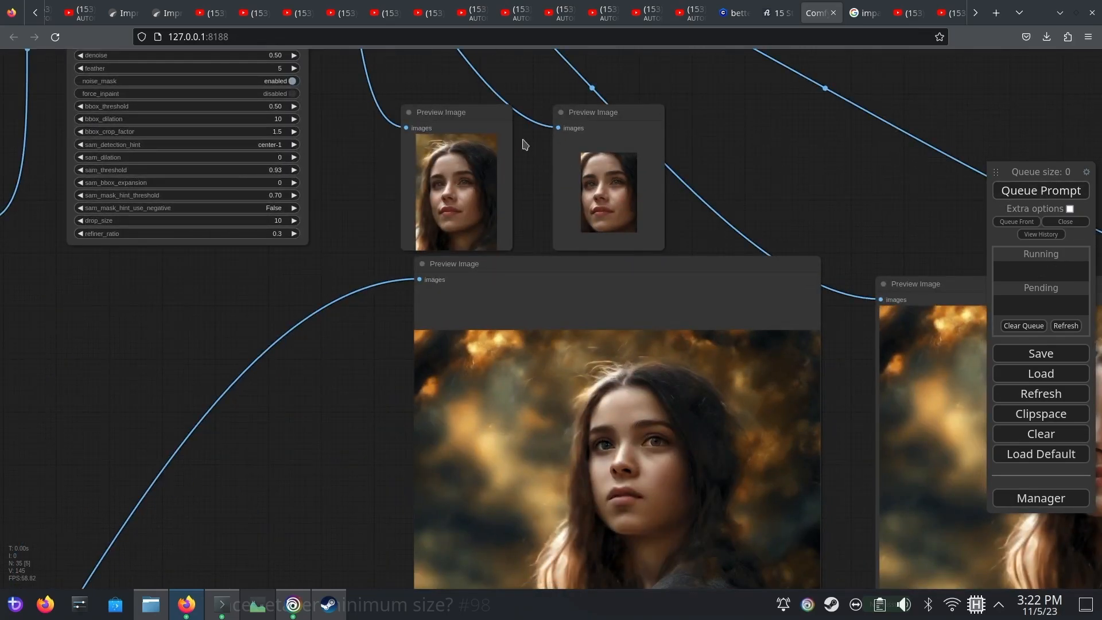
Compare the refined portrait from the randomized run with the original, and review the FaceDetailer's parameters and cropped previews
{"action": "left_click_drag", "start_coordinate": [866, 229], "coordinate": [573, 99]}
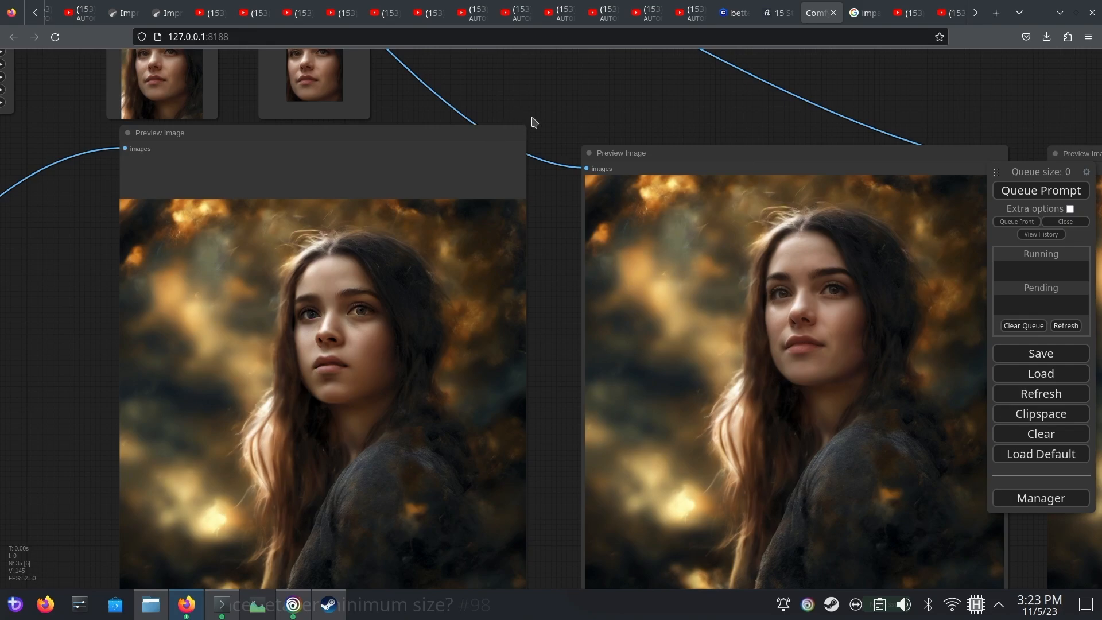
{"action": "left_click_drag", "start_coordinate": [586, 98], "coordinate": [1013, 469]}
{"action": "scroll", "coordinate": [464, 348], "scroll_direction": "up", "scroll_amount": 2}
{"action": "left_click_drag", "start_coordinate": [465, 350], "coordinate": [554, 372]}
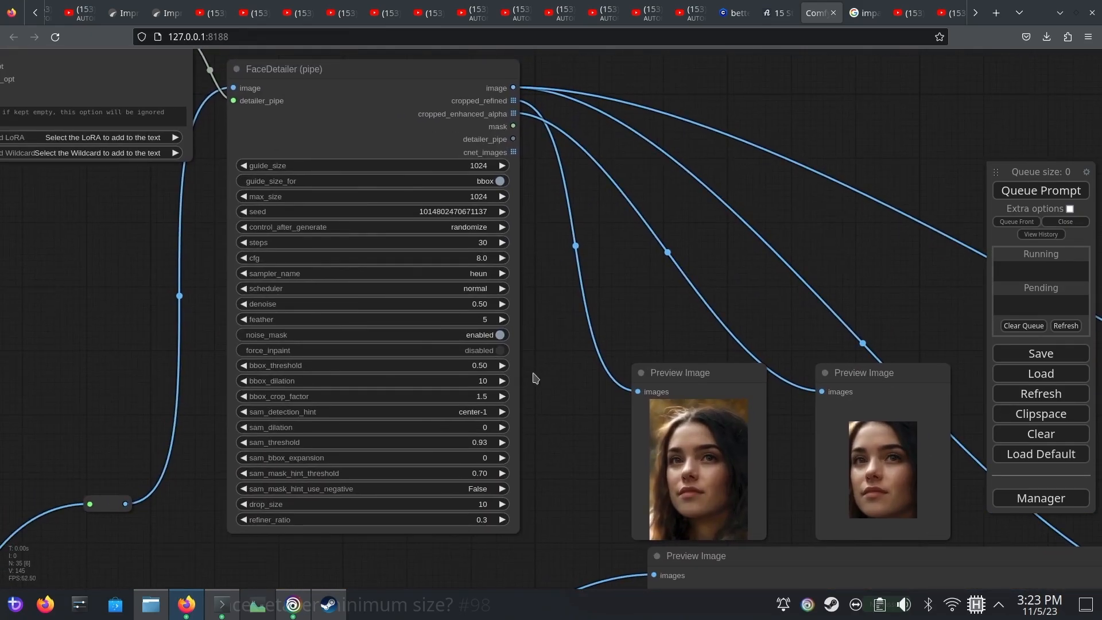
{"action": "scroll", "coordinate": [533, 373], "scroll_direction": "up", "scroll_amount": 1}
{"action": "left_click_drag", "start_coordinate": [558, 227], "coordinate": [592, 268]}
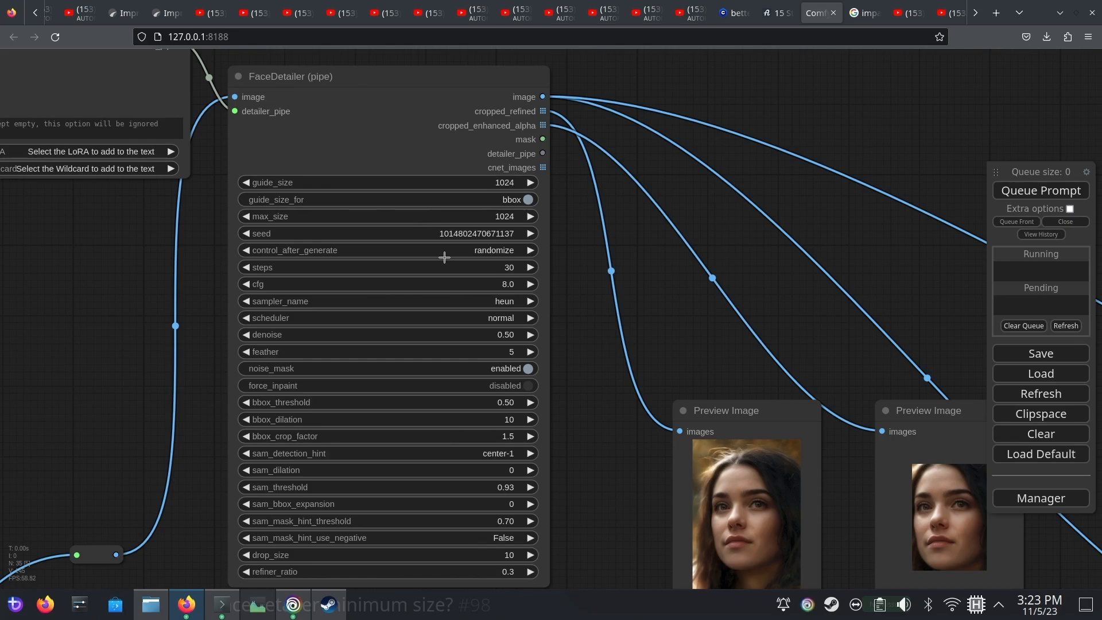
{"action": "left_click_drag", "start_coordinate": [613, 448], "coordinate": [601, 370]}
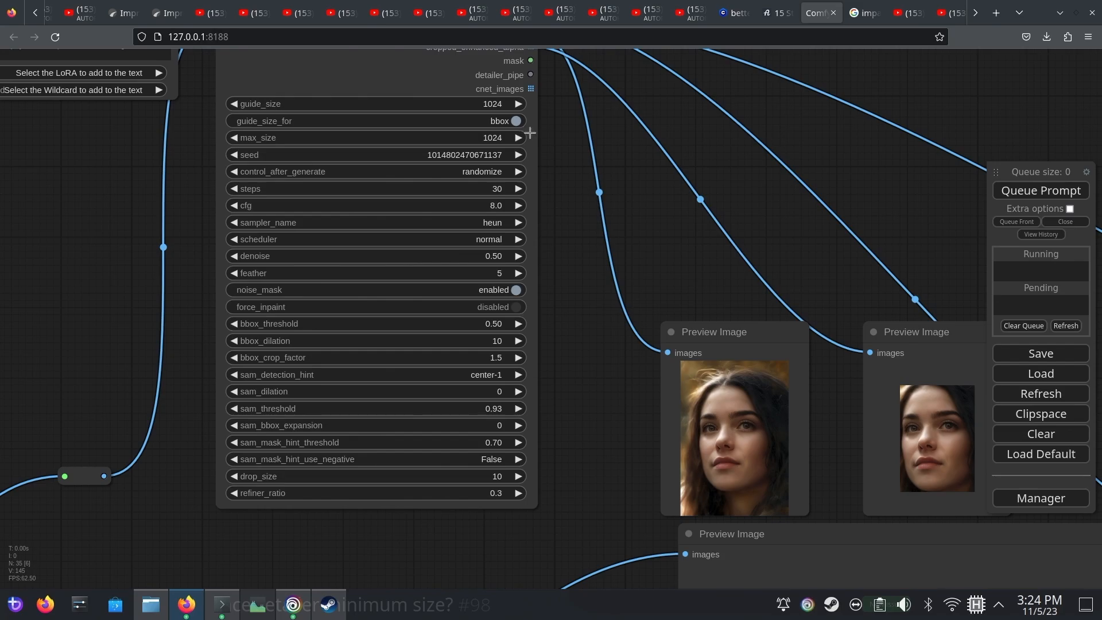
{"action": "left_click", "coordinate": [478, 310]}
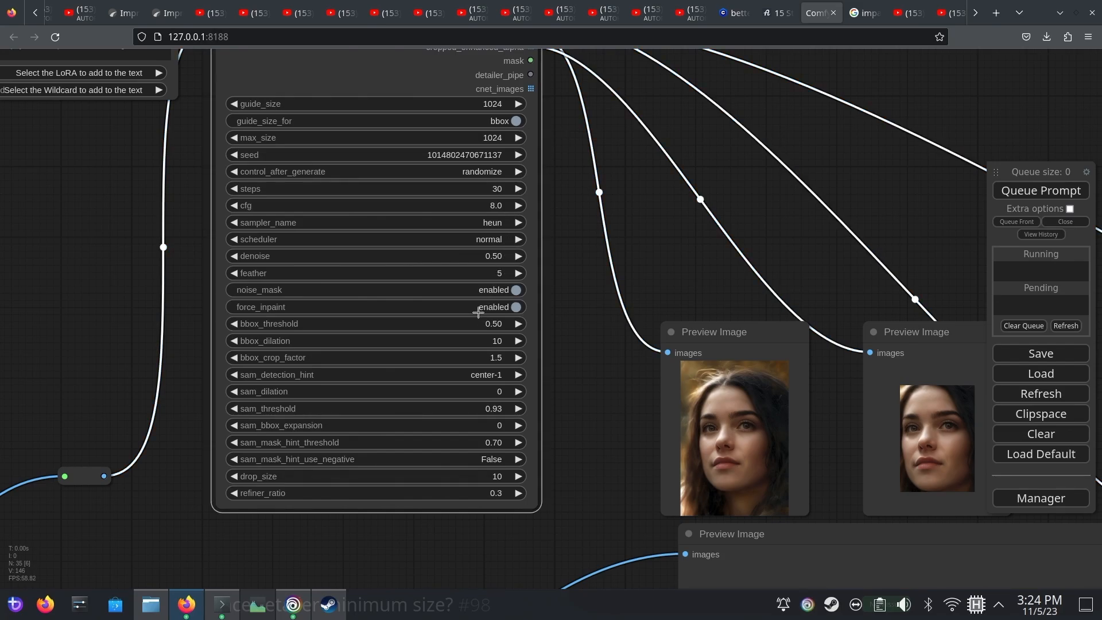
{"action": "left_click", "coordinate": [480, 310]}
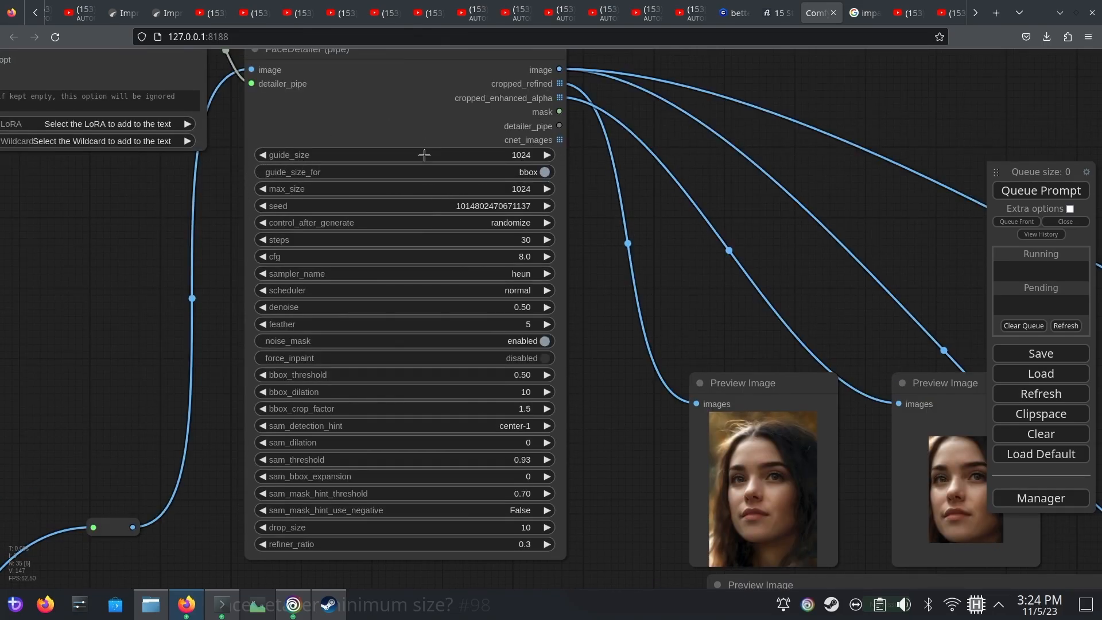
Switch guide_size_for from bbox to crop_region on the FaceDetailer and regenerate the face
{"action": "left_click", "coordinate": [520, 172]}
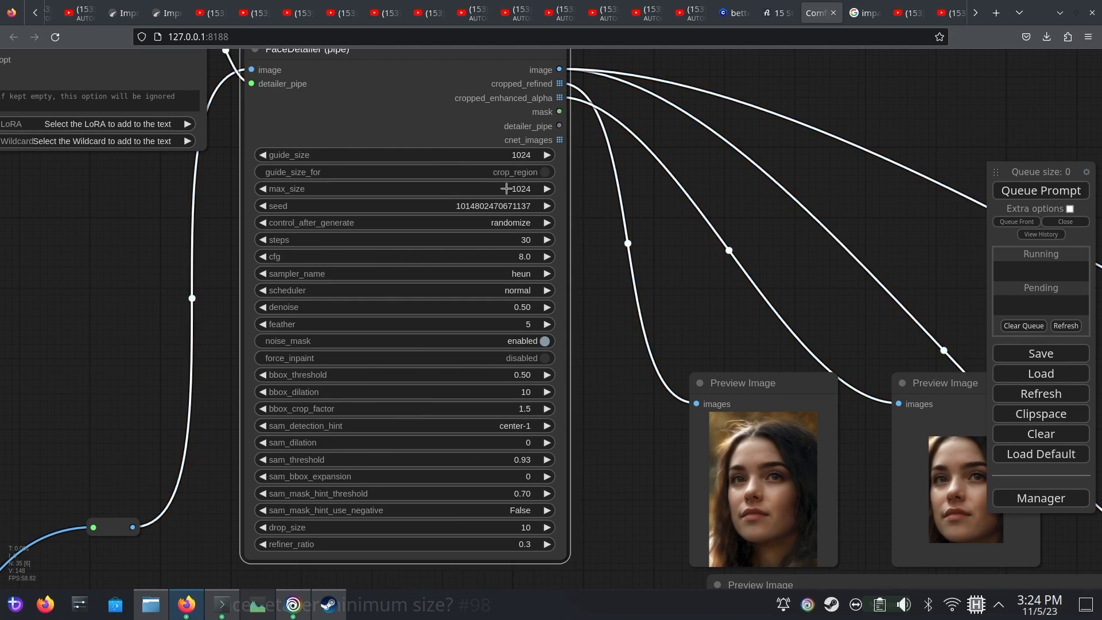
{"action": "left_click_drag", "start_coordinate": [684, 278], "coordinate": [629, 266]}
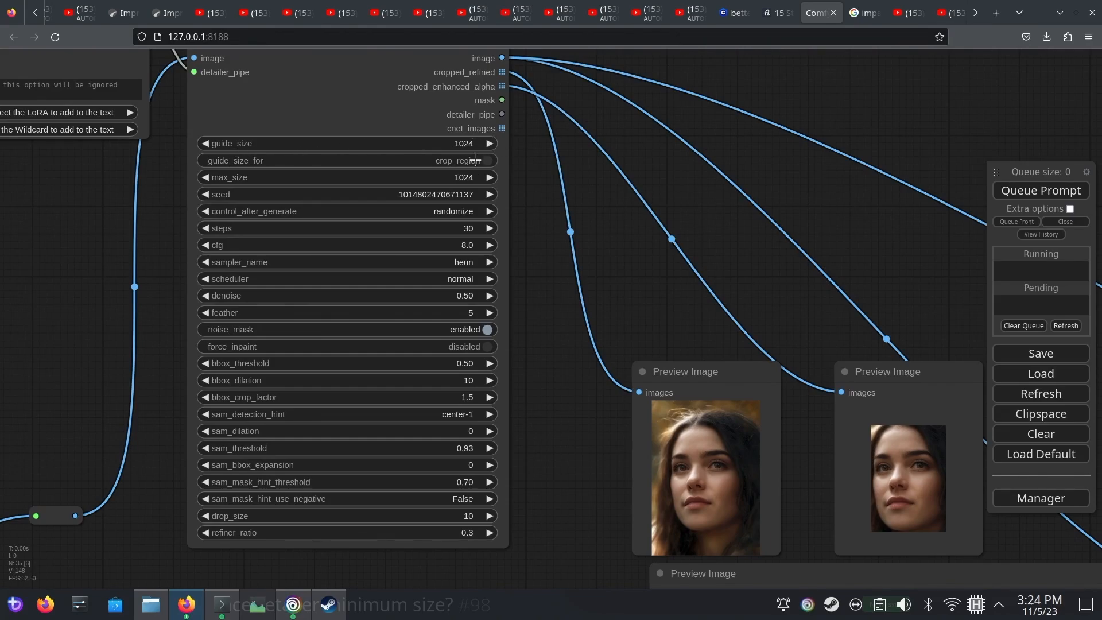
{"action": "left_click_drag", "start_coordinate": [682, 315], "coordinate": [617, 256]}
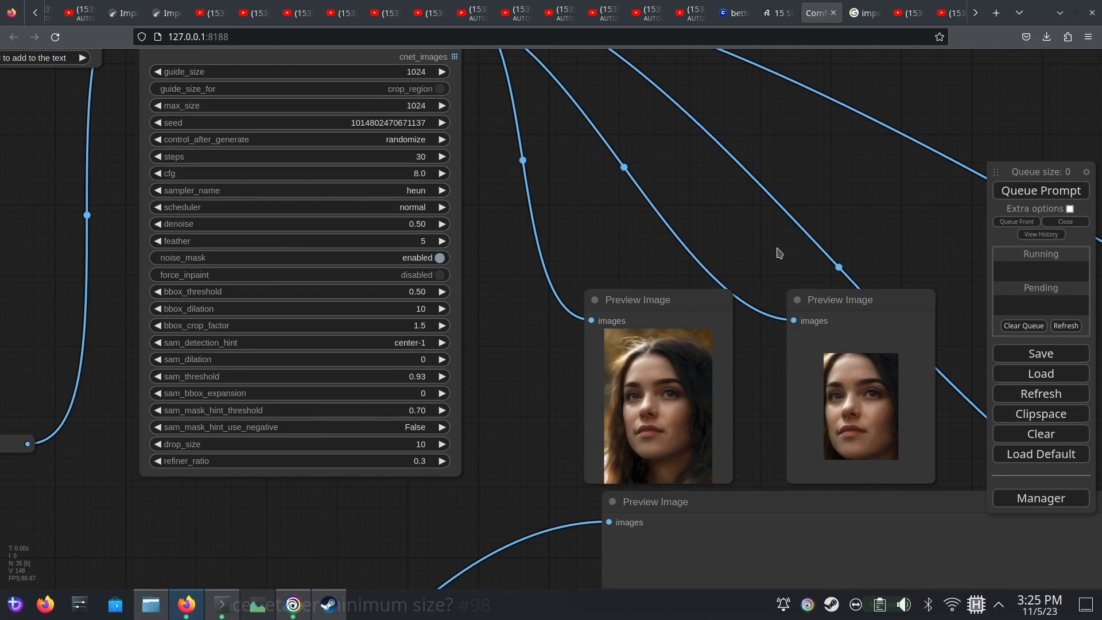
{"action": "left_click_drag", "start_coordinate": [779, 253], "coordinate": [624, 179]}
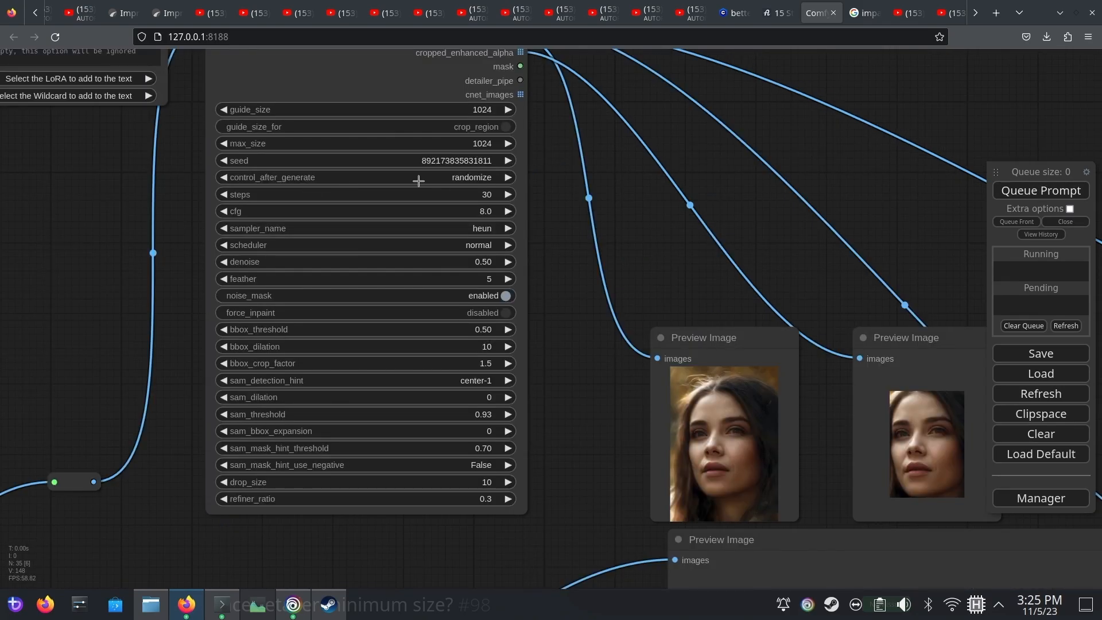
Set the FaceDetailer's control_after_generate to fixed and its sampler_name to euler
{"action": "left_click", "coordinate": [444, 179]}
{"action": "left_click", "coordinate": [453, 176]}
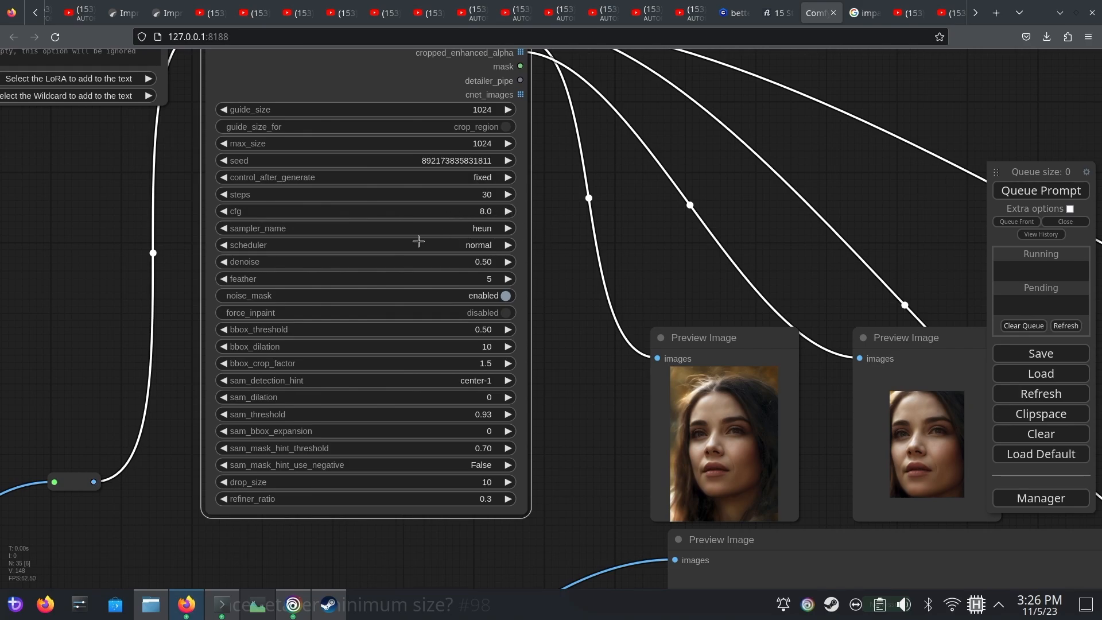
{"action": "left_click", "coordinate": [475, 230]}
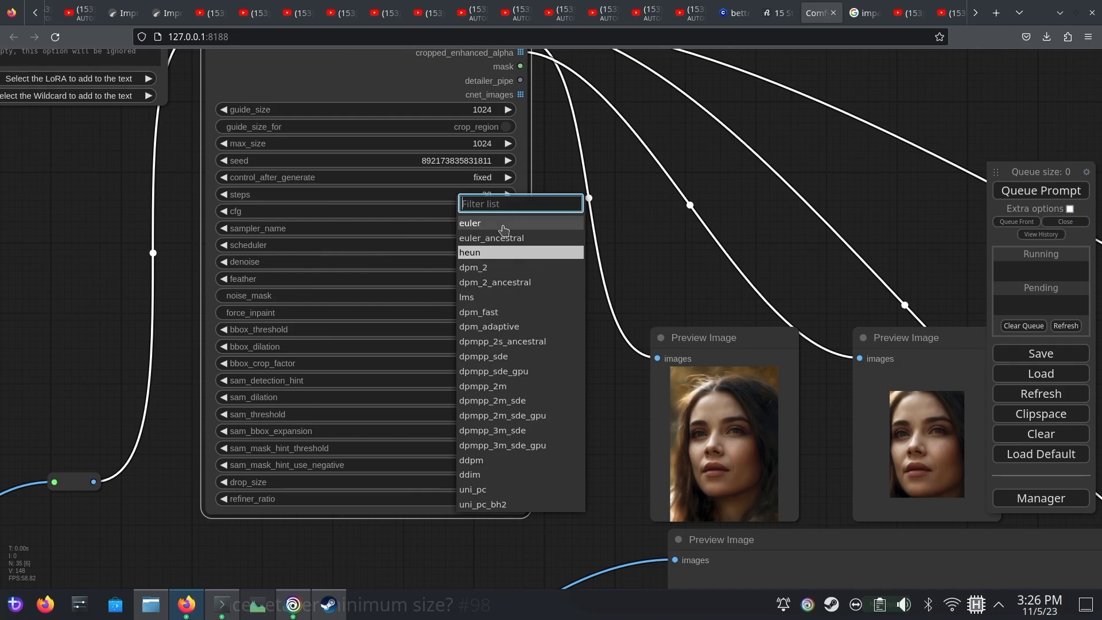
{"action": "left_click", "coordinate": [476, 202]}
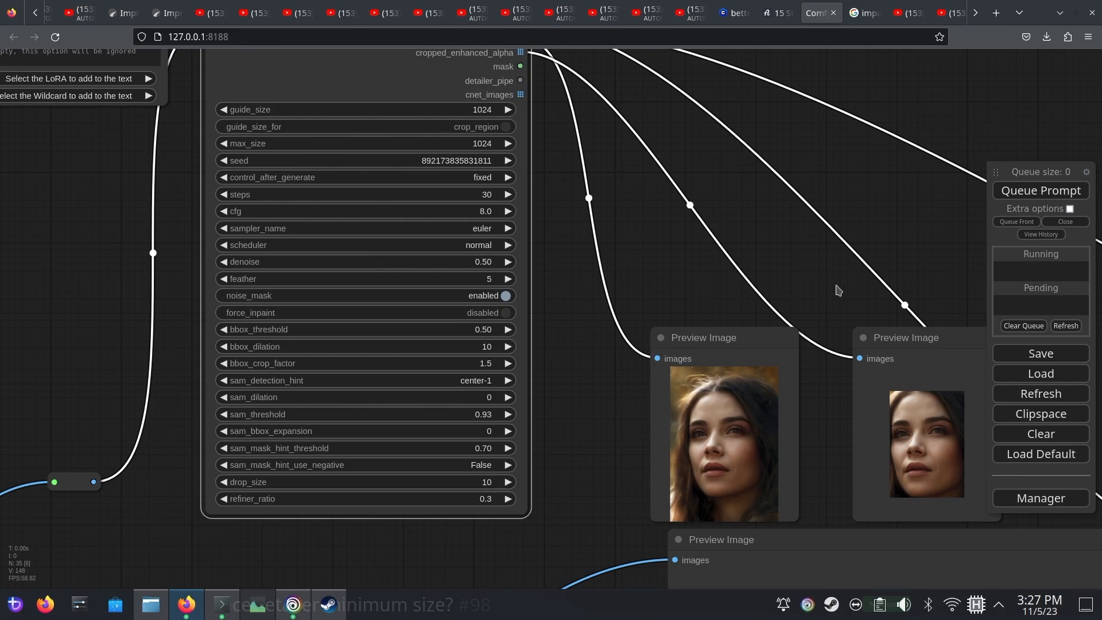
Inspect the refined face up close in the large preview beside the original portrait
{"action": "left_click_drag", "start_coordinate": [856, 285], "coordinate": [470, 172]}
{"action": "left_click_drag", "start_coordinate": [730, 317], "coordinate": [671, 87]}
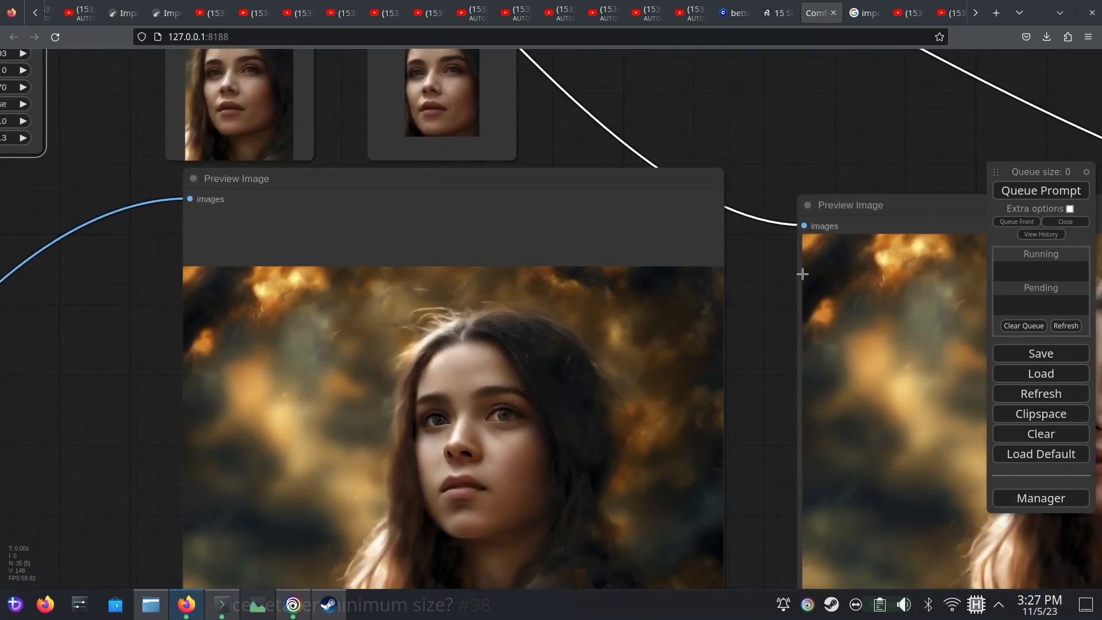
{"action": "left_click_drag", "start_coordinate": [784, 311], "coordinate": [440, 164]}
{"action": "scroll", "coordinate": [843, 276], "scroll_direction": "up", "scroll_amount": 4}
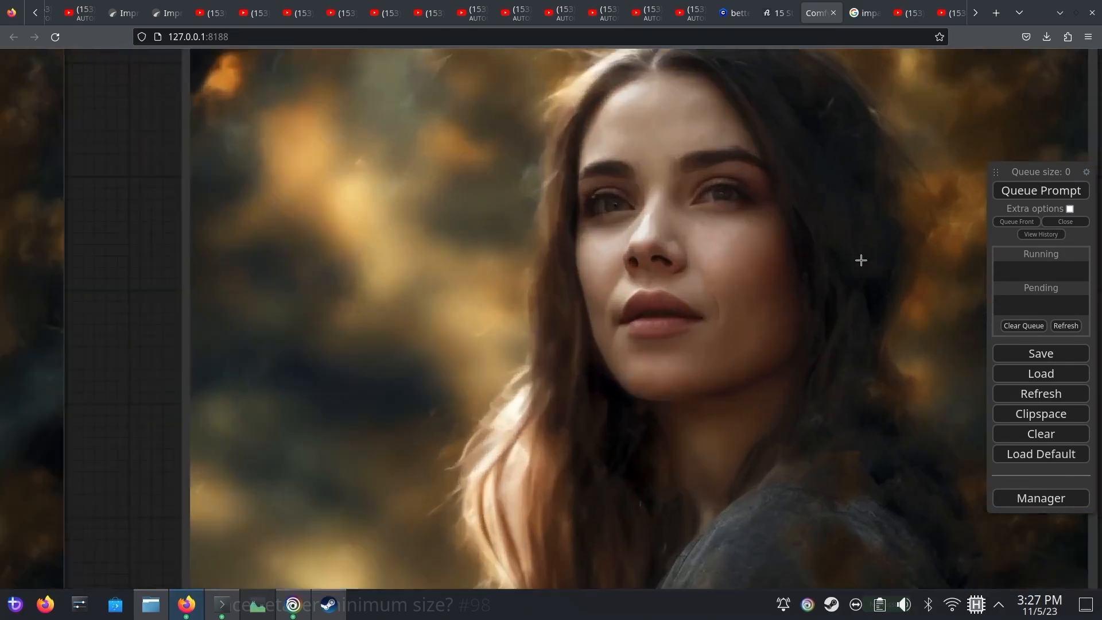
{"action": "scroll", "coordinate": [811, 189], "scroll_direction": "down", "scroll_amount": 3}
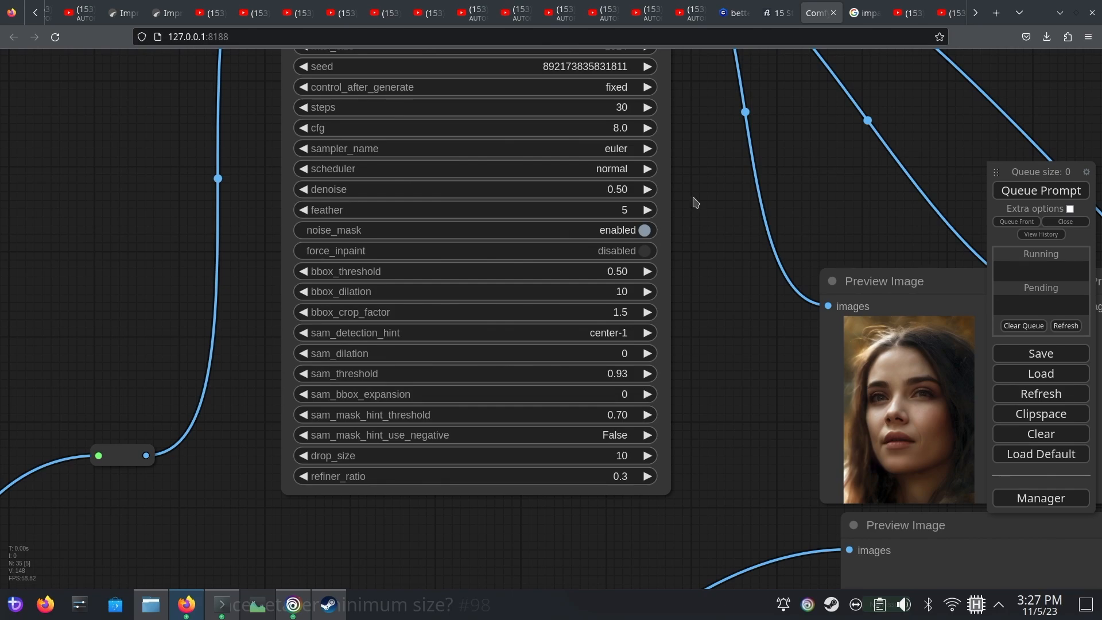
Route the FaceDetailer's mask output through Convert Mask to Image into a new Preview Image node and regenerate
{"action": "left_click_drag", "start_coordinate": [690, 228], "coordinate": [617, 469]}
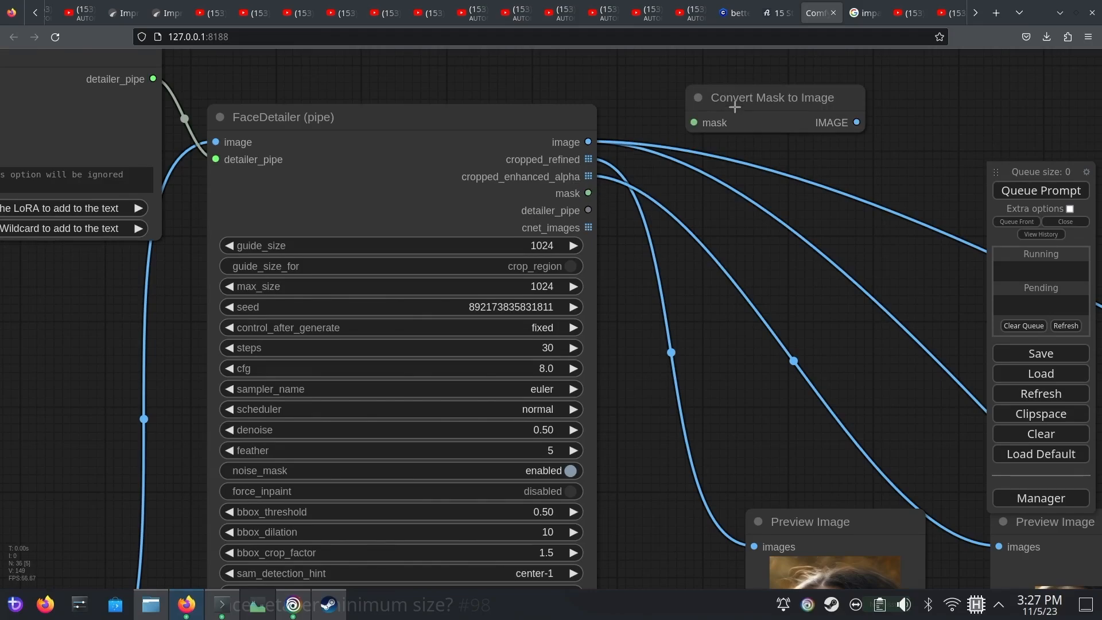
{"action": "left_click_drag", "start_coordinate": [735, 98], "coordinate": [712, 181]}
{"action": "left_click_drag", "start_coordinate": [587, 193], "coordinate": [645, 224]}
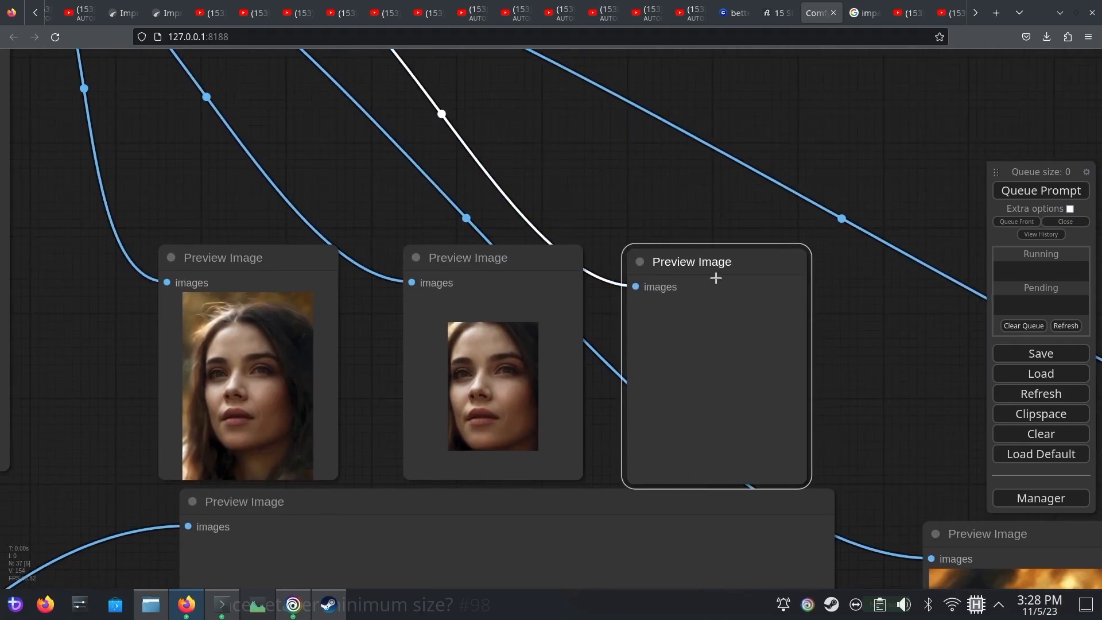
{"action": "left_click_drag", "start_coordinate": [716, 279], "coordinate": [716, 262]}
{"action": "left_click", "coordinate": [1043, 190]}
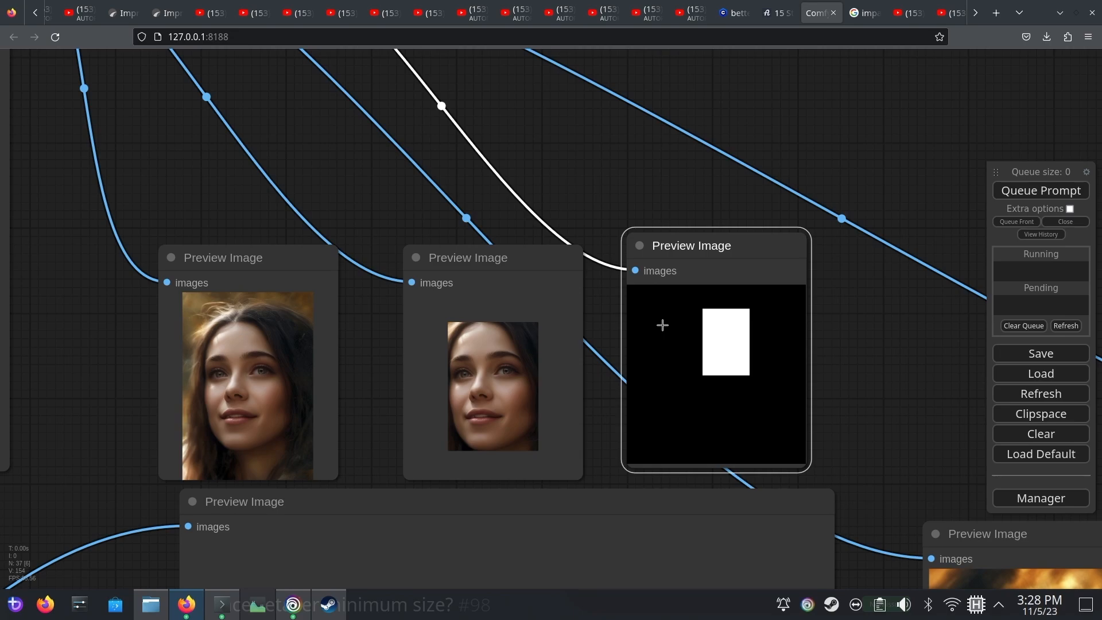
Disable noise_mask on the FaceDetailer and regenerate the face
{"action": "scroll", "coordinate": [662, 325], "scroll_direction": "down", "scroll_amount": 4}
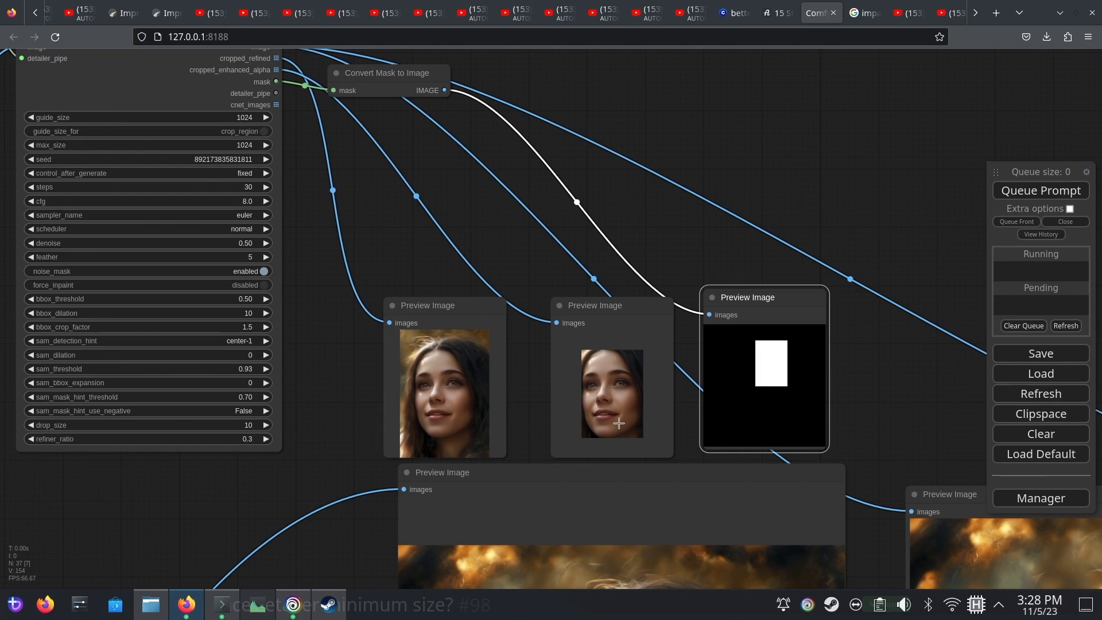
{"action": "scroll", "coordinate": [307, 312], "scroll_direction": "up", "scroll_amount": 7}
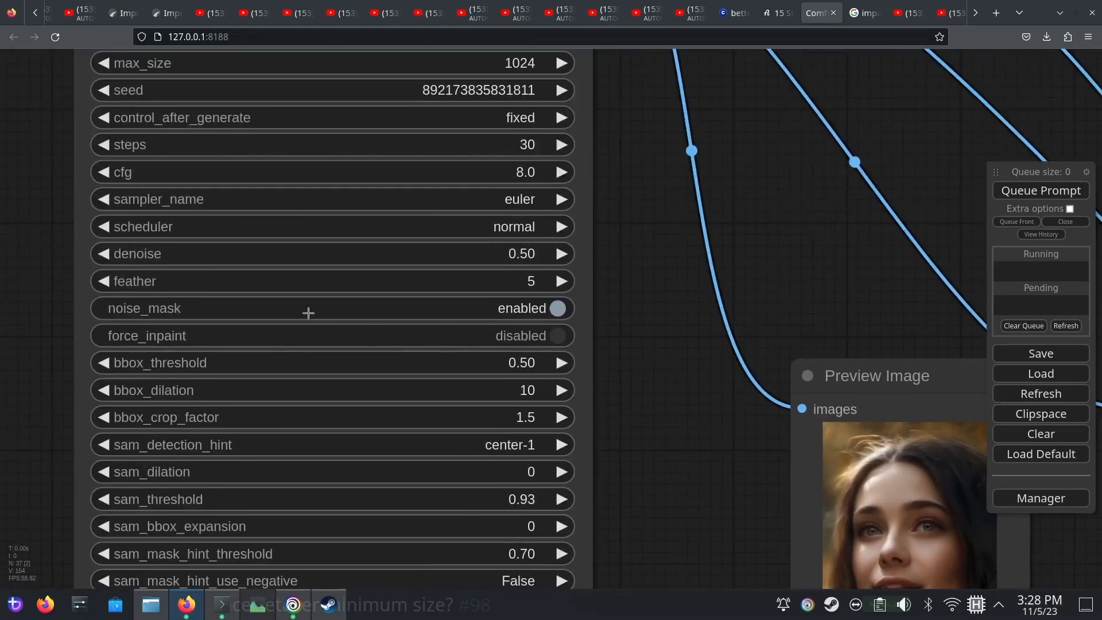
{"action": "left_click", "coordinate": [532, 312]}
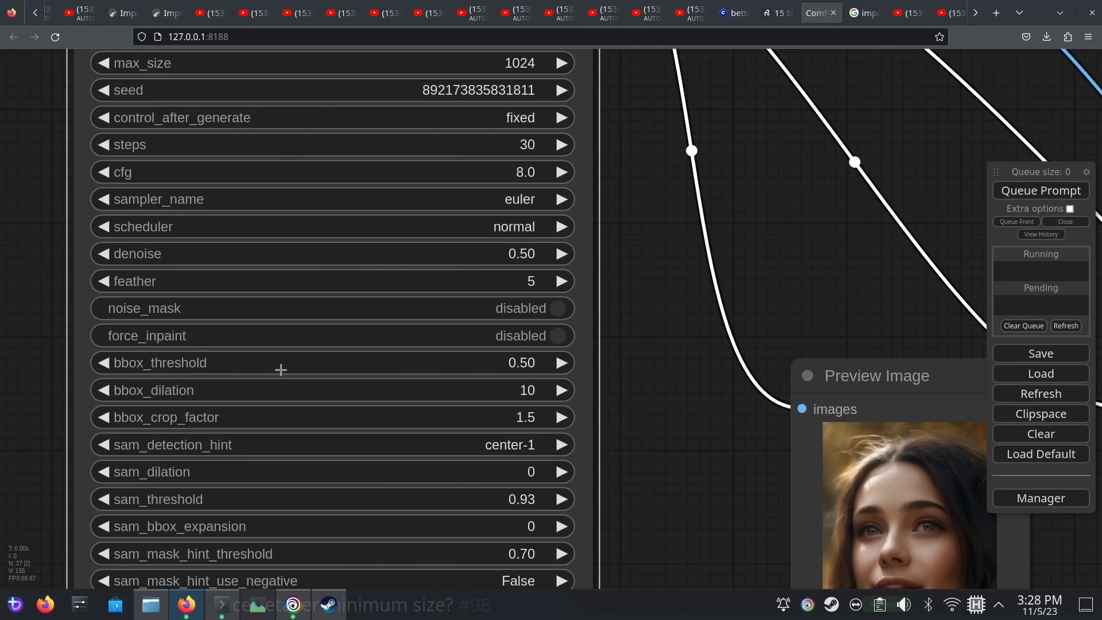
{"action": "left_click", "coordinate": [1040, 195]}
Compare the portrait refined without the noise mask against the original portrait
{"action": "left_click_drag", "start_coordinate": [929, 329], "coordinate": [796, 262]}
{"action": "left_click_drag", "start_coordinate": [973, 481], "coordinate": [662, 292]}
{"action": "scroll", "coordinate": [538, 180], "scroll_direction": "down", "scroll_amount": 5}
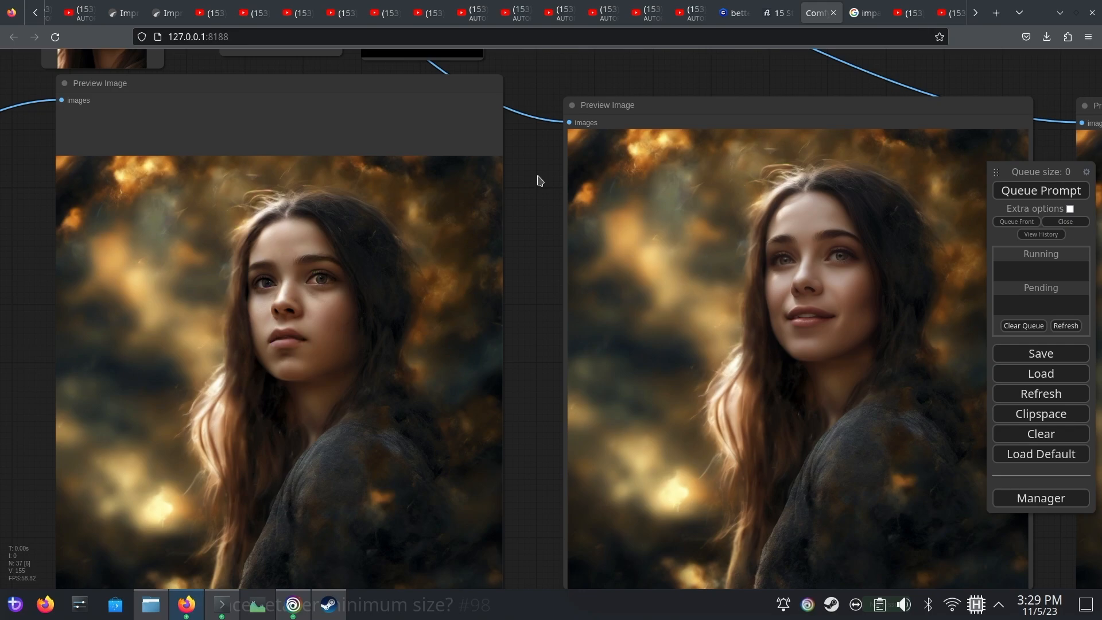
{"action": "left_click_drag", "start_coordinate": [539, 180], "coordinate": [658, 138]}
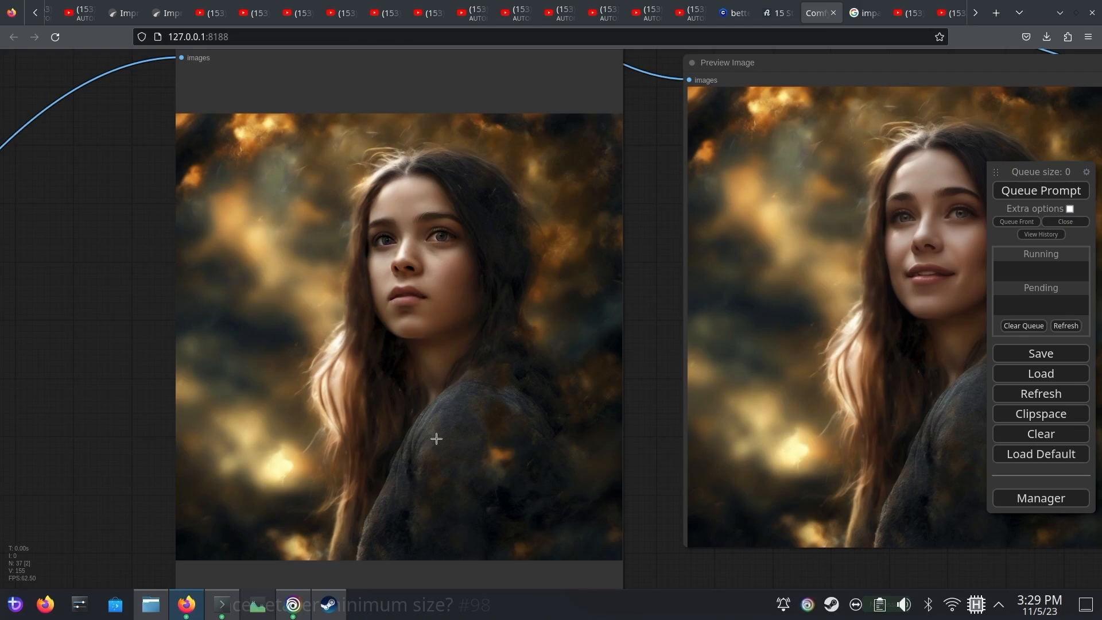
Enable noise_mask on the FaceDetailer again
{"action": "left_click_drag", "start_coordinate": [108, 275], "coordinate": [440, 492]}
{"action": "left_click_drag", "start_coordinate": [172, 338], "coordinate": [335, 490]}
{"action": "scroll", "coordinate": [539, 301], "scroll_direction": "up", "scroll_amount": 2}
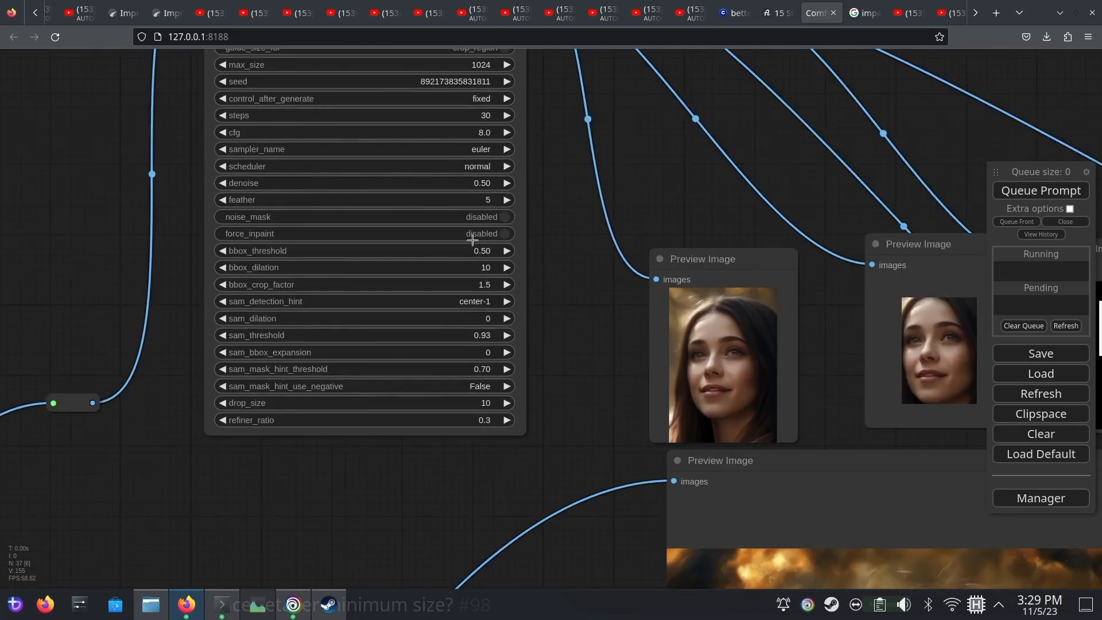
{"action": "left_click_drag", "start_coordinate": [533, 229], "coordinate": [637, 383]}
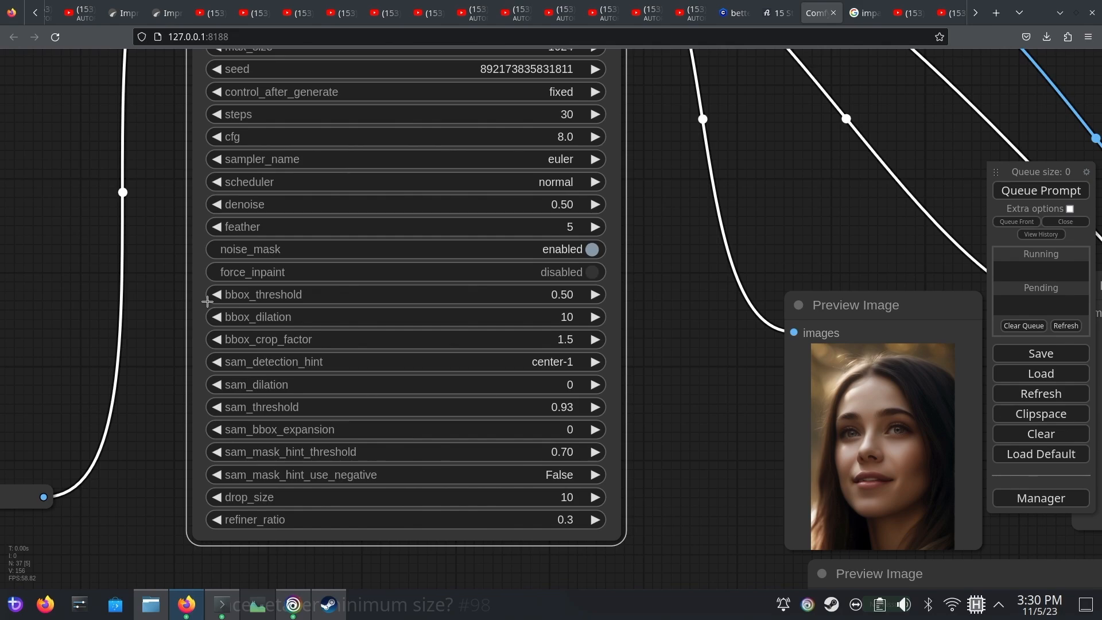
Examine the original portrait up close around the face and hair
{"action": "scroll", "coordinate": [673, 471], "scroll_direction": "down", "scroll_amount": 2}
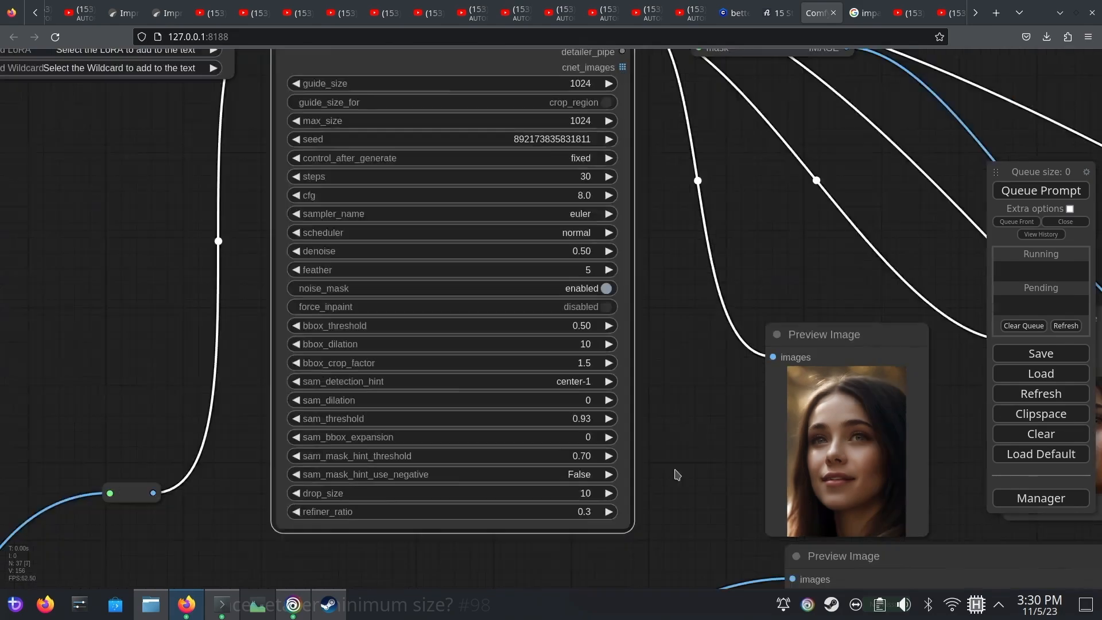
{"action": "left_click_drag", "start_coordinate": [674, 471], "coordinate": [575, 163]}
{"action": "left_click_drag", "start_coordinate": [577, 459], "coordinate": [271, 229]}
{"action": "left_click_drag", "start_coordinate": [217, 338], "coordinate": [148, 281]}
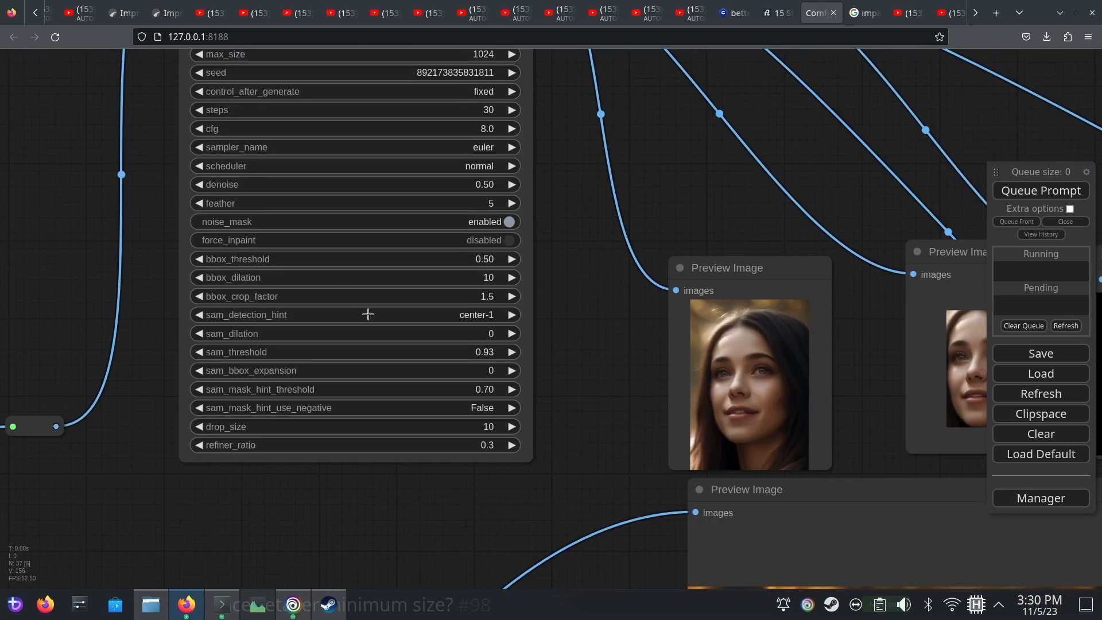
{"action": "scroll", "coordinate": [379, 308], "scroll_direction": "up", "scroll_amount": 3}
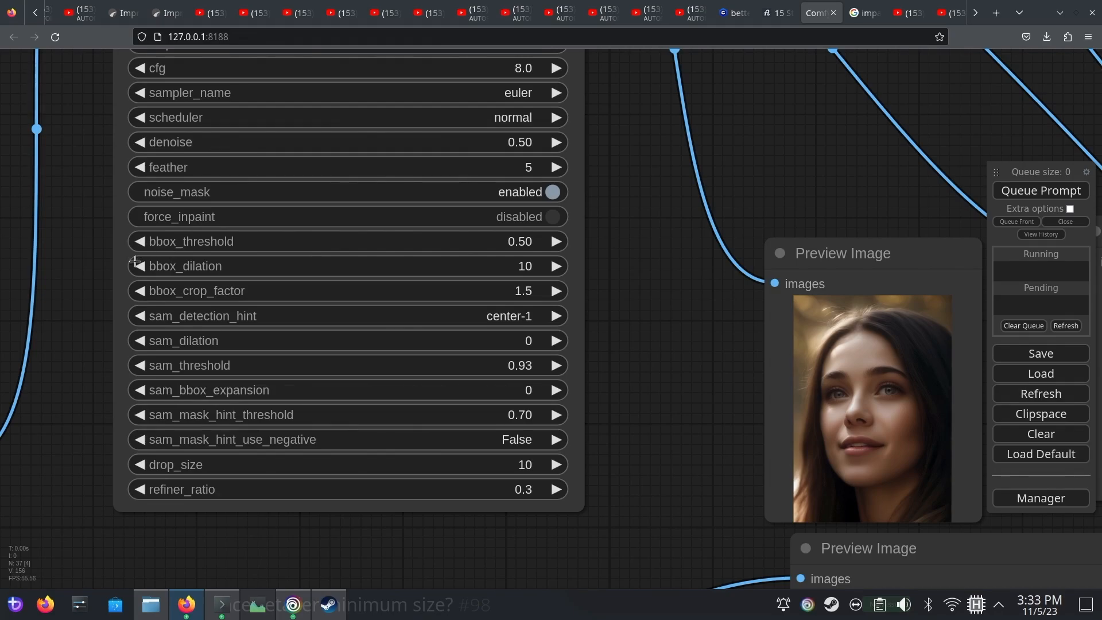
Set the FaceDetailer's bbox_dilation to 20 and regenerate, checking the cropped face and mask previews
{"action": "left_click_drag", "start_coordinate": [640, 267], "coordinate": [274, 212]}
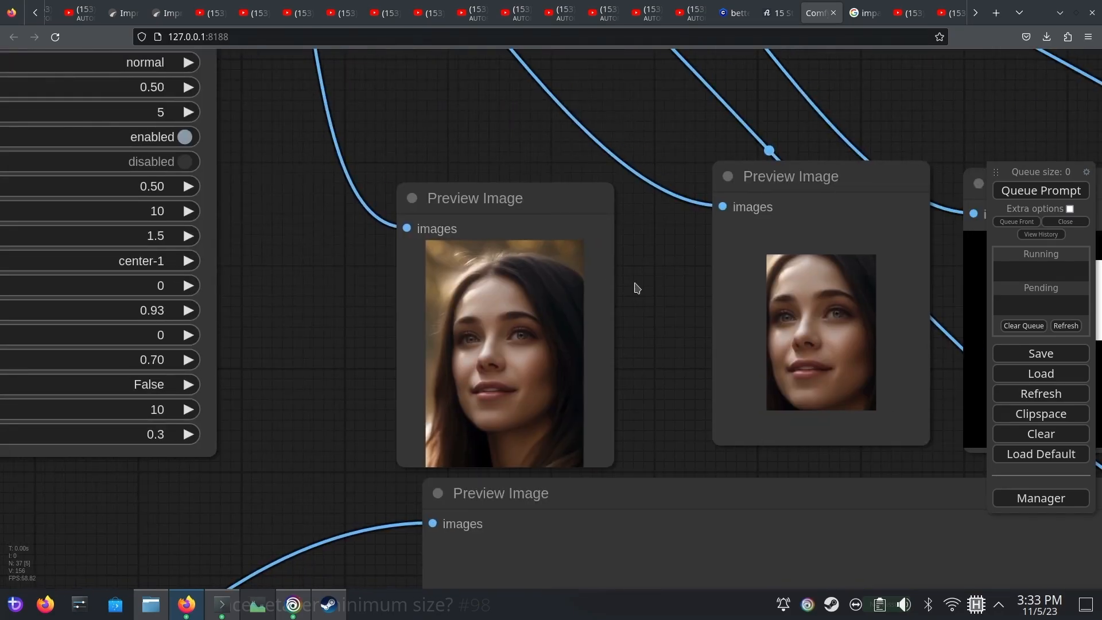
{"action": "left_click_drag", "start_coordinate": [638, 284], "coordinate": [537, 324]}
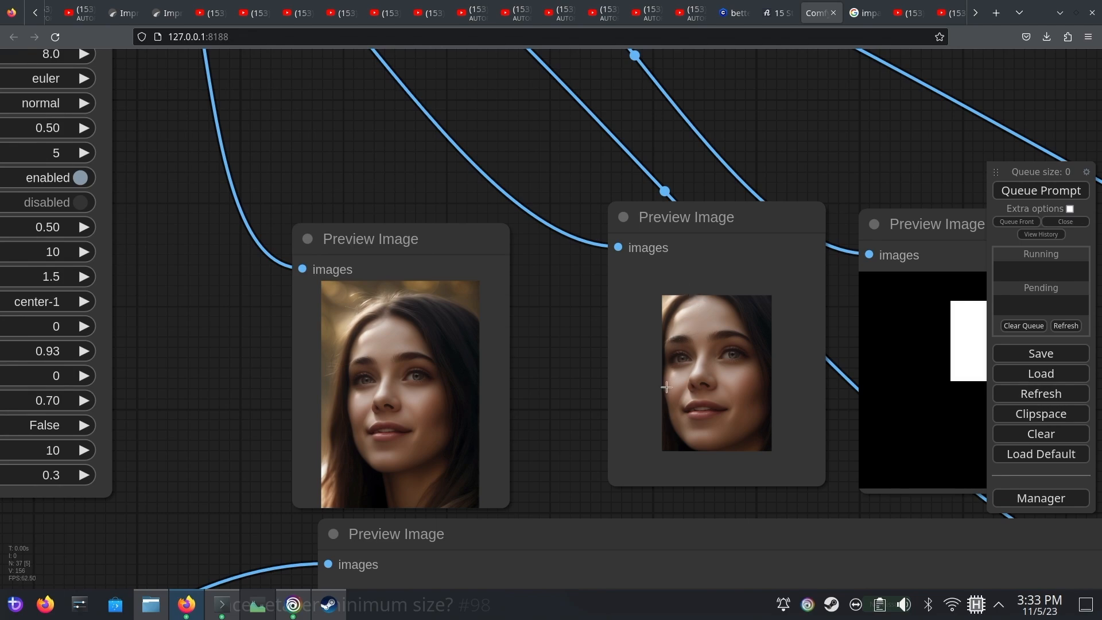
{"action": "left_click_drag", "start_coordinate": [359, 182], "coordinate": [758, 206]}
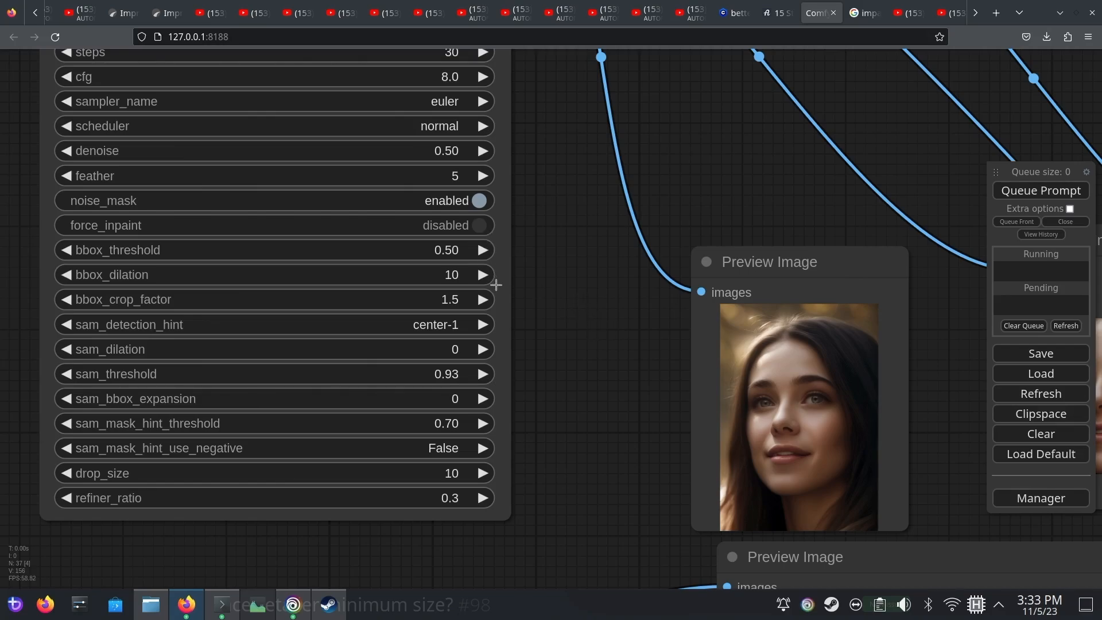
{"action": "left_click_drag", "start_coordinate": [652, 333], "coordinate": [301, 258]}
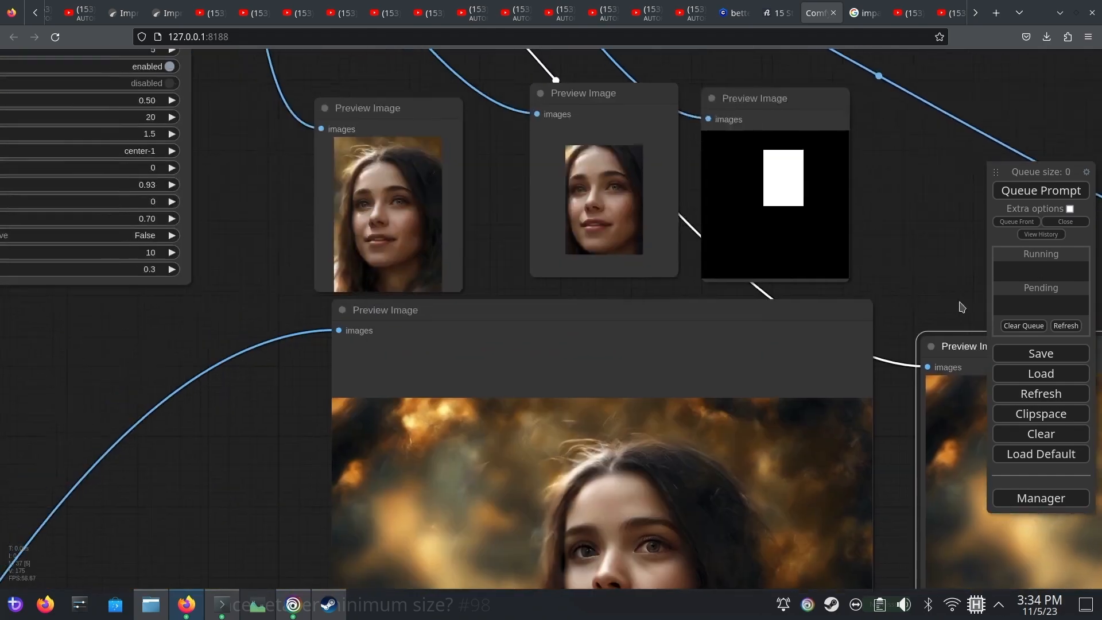
Set the FaceDetailer's bbox_dilation to 74, enable force_inpaint and regenerate the face
{"action": "left_click_drag", "start_coordinate": [315, 197], "coordinate": [471, 252]}
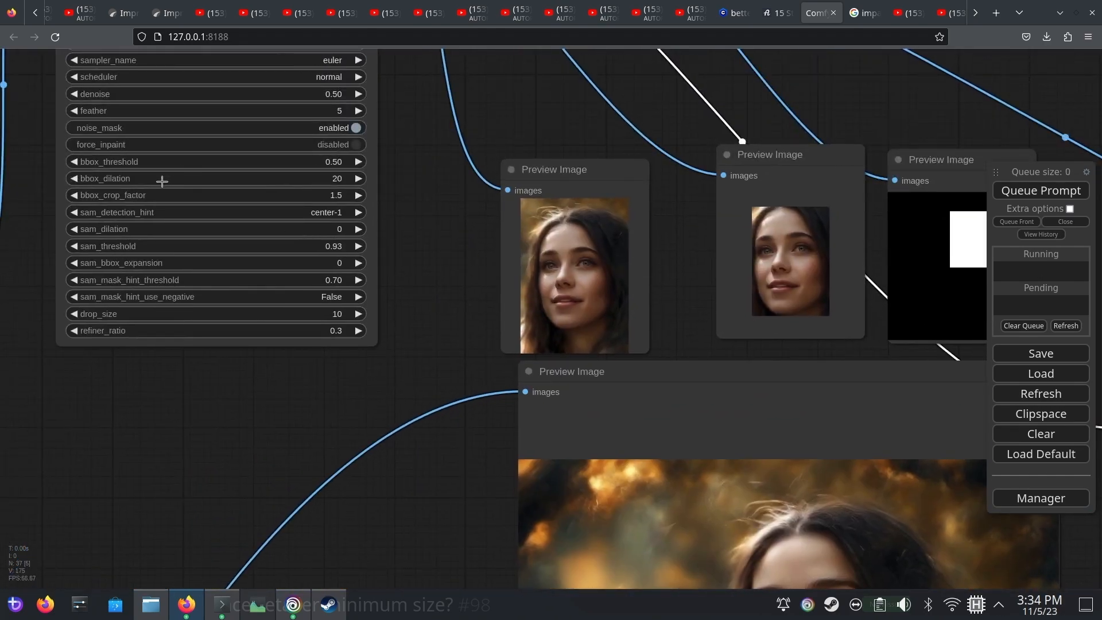
{"action": "left_click_drag", "start_coordinate": [110, 180], "coordinate": [125, 182]}
{"action": "left_click", "coordinate": [1027, 196]}
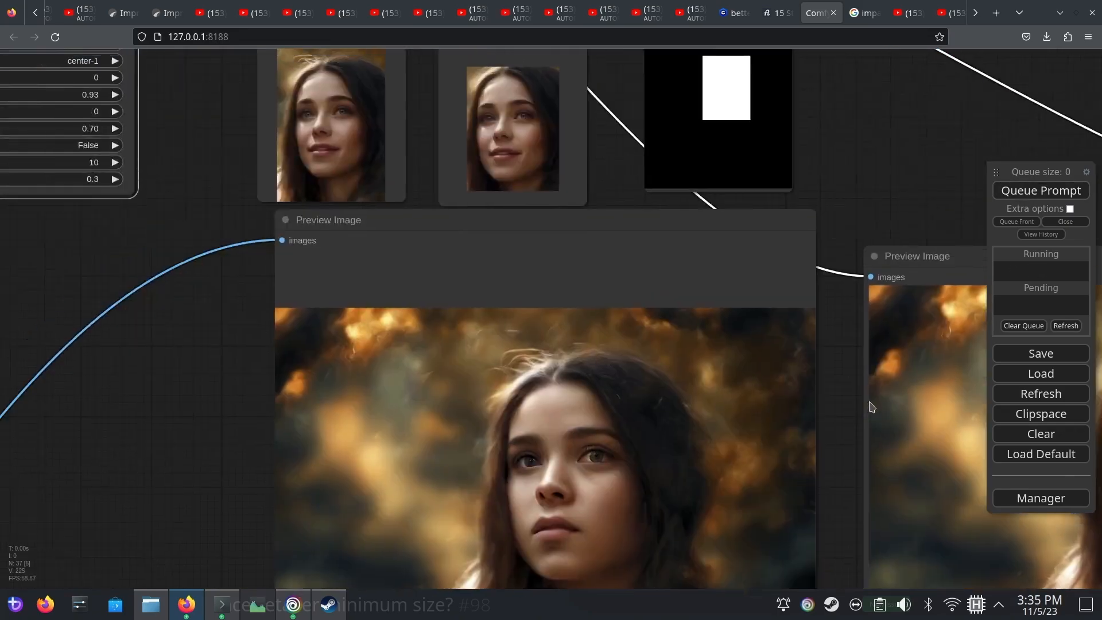
Compare the face and surrounding hair of the portrait refined with the larger bbox_dilation against the original
{"action": "left_click_drag", "start_coordinate": [871, 406], "coordinate": [484, 210]}
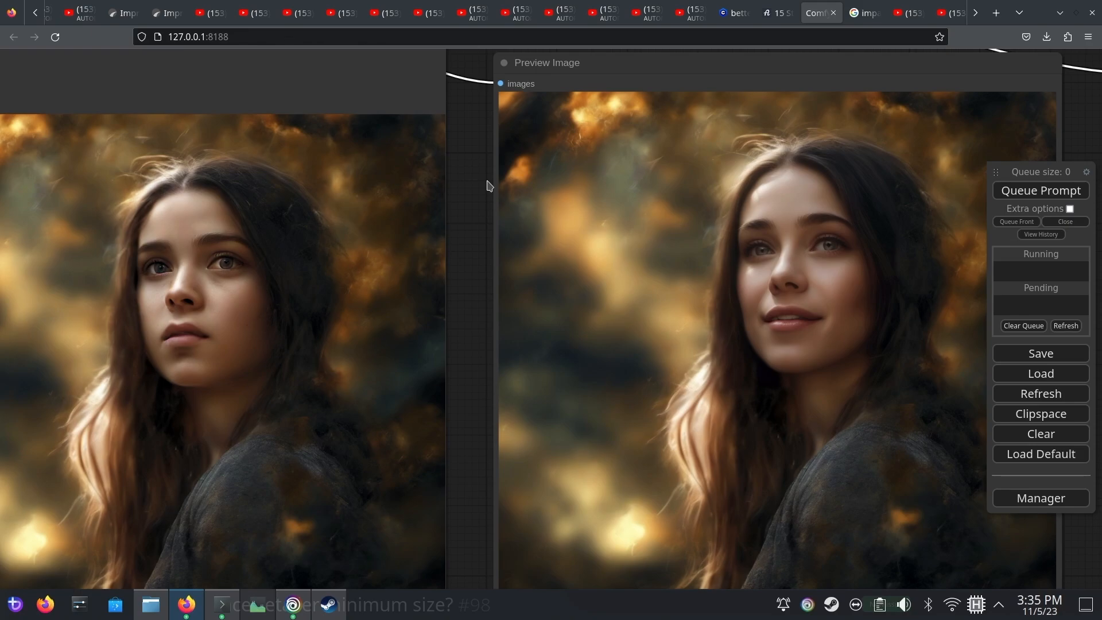
{"action": "scroll", "coordinate": [488, 185], "scroll_direction": "up", "scroll_amount": 2}
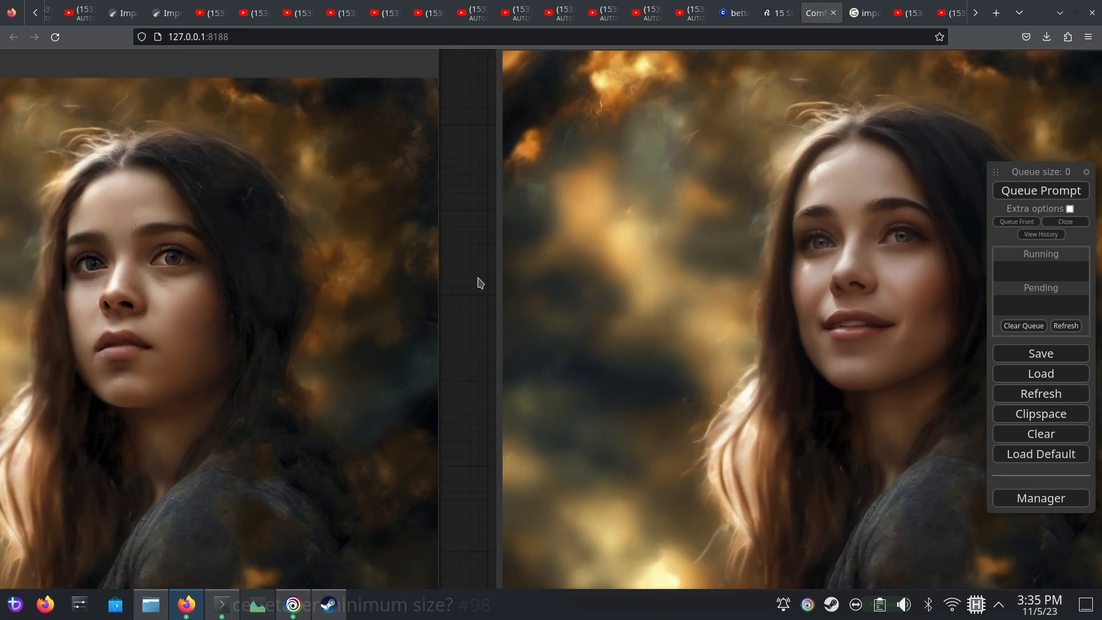
{"action": "left_click_drag", "start_coordinate": [478, 285], "coordinate": [534, 281]}
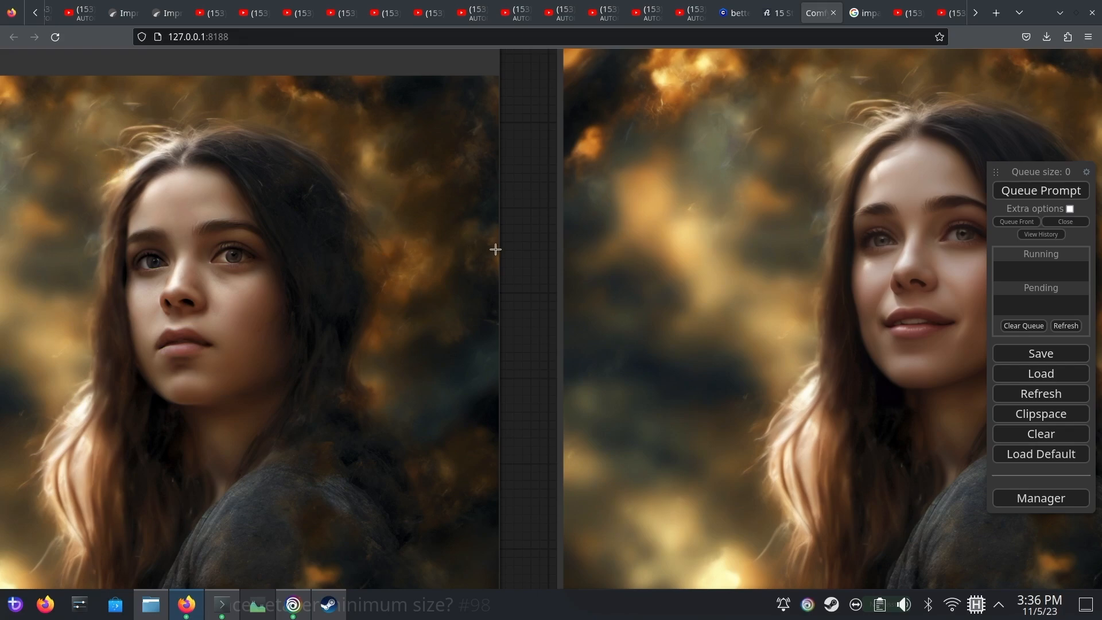
{"action": "left_click_drag", "start_coordinate": [520, 267], "coordinate": [434, 210]}
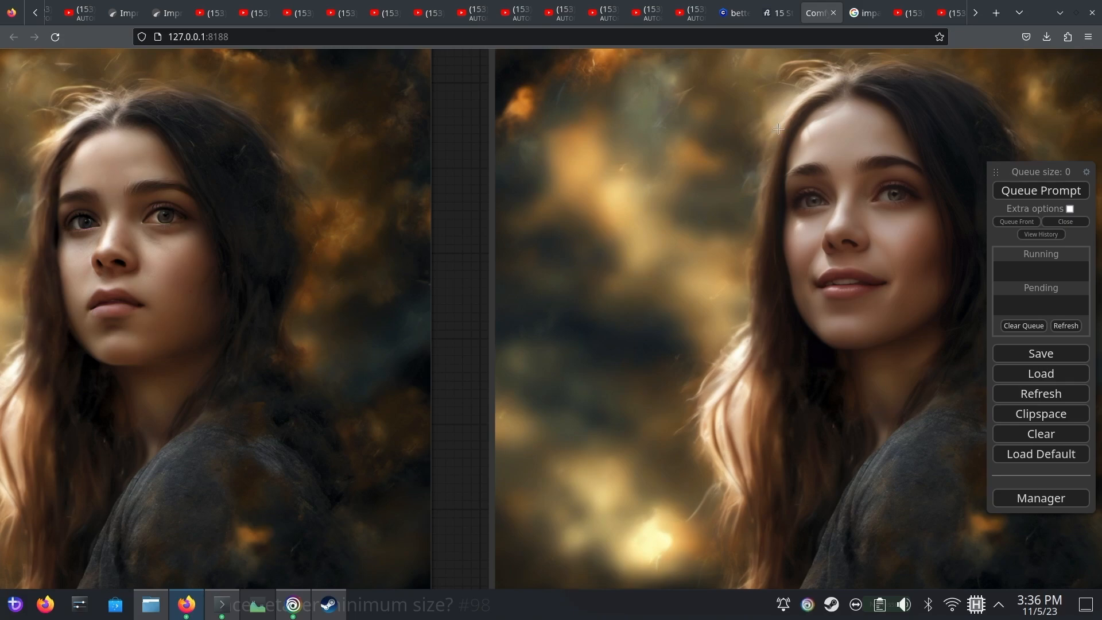
{"action": "left_click_drag", "start_coordinate": [945, 271], "coordinate": [880, 232]}
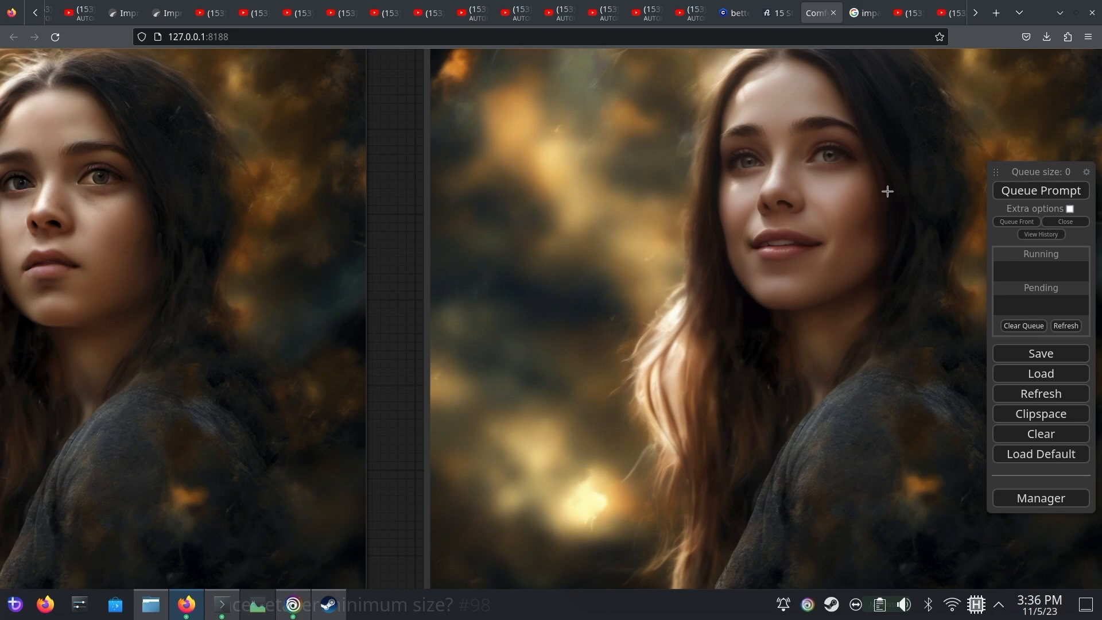
Set the FaceDetailer's bbox_crop_factor to 2.0 and regenerate the face
{"action": "scroll", "coordinate": [578, 334], "scroll_direction": "down", "scroll_amount": 10}
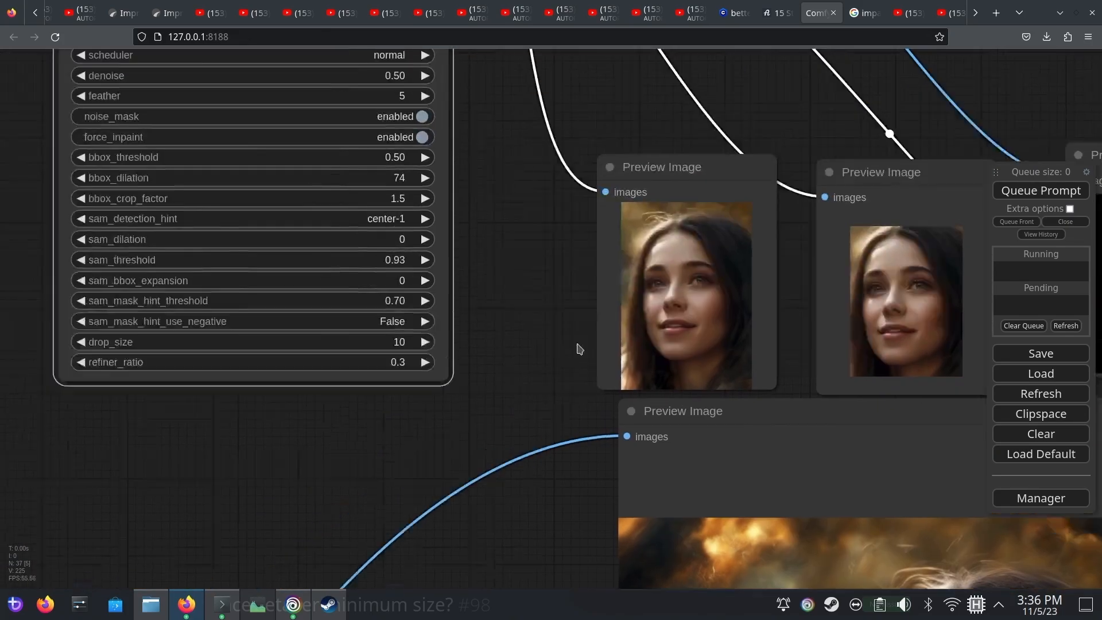
{"action": "left_click_drag", "start_coordinate": [578, 344], "coordinate": [695, 460]}
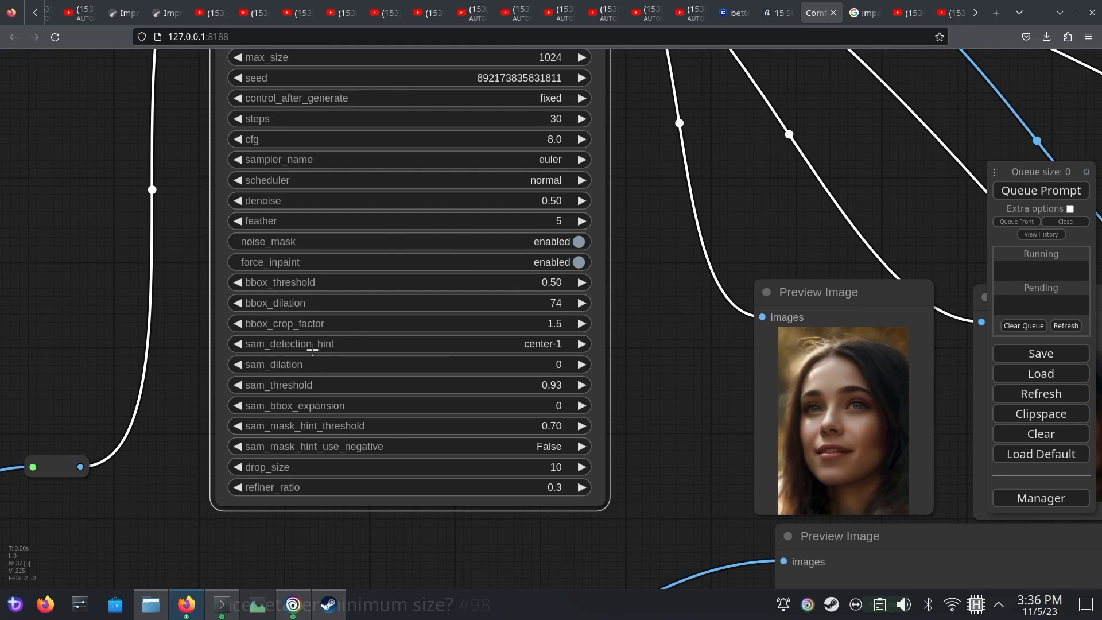
{"action": "left_click_drag", "start_coordinate": [280, 326], "coordinate": [281, 326]}
{"action": "left_click", "coordinate": [1022, 189]}
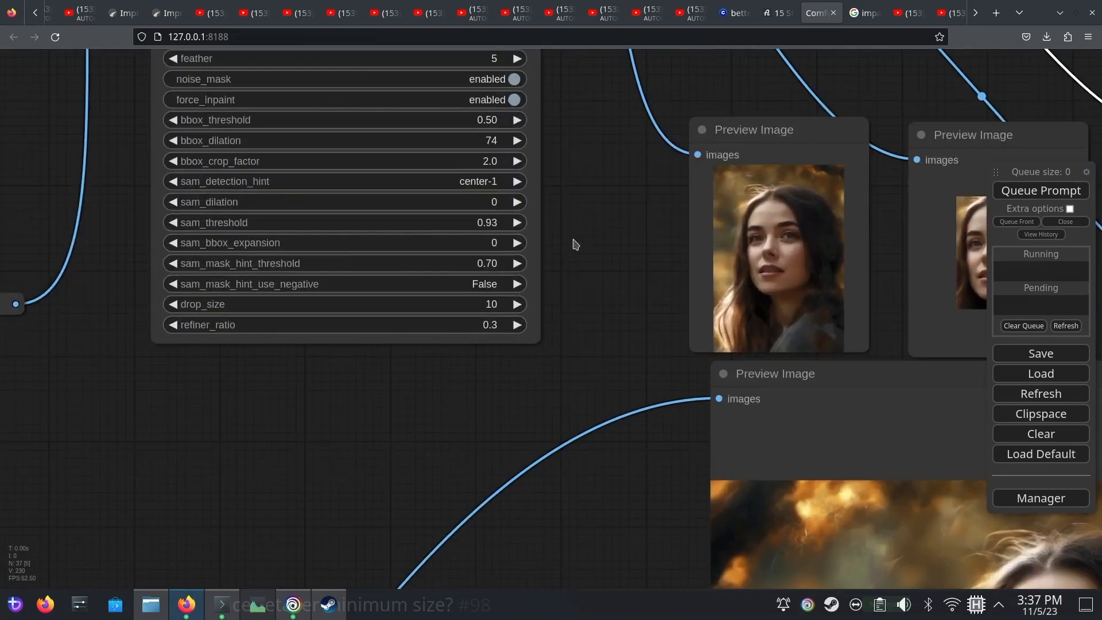
Check the cropped previews from the larger crop factor and compare the refined portrait with the original
{"action": "left_click_drag", "start_coordinate": [589, 228], "coordinate": [633, 280]}
{"action": "left_click_drag", "start_coordinate": [589, 151], "coordinate": [617, 190]}
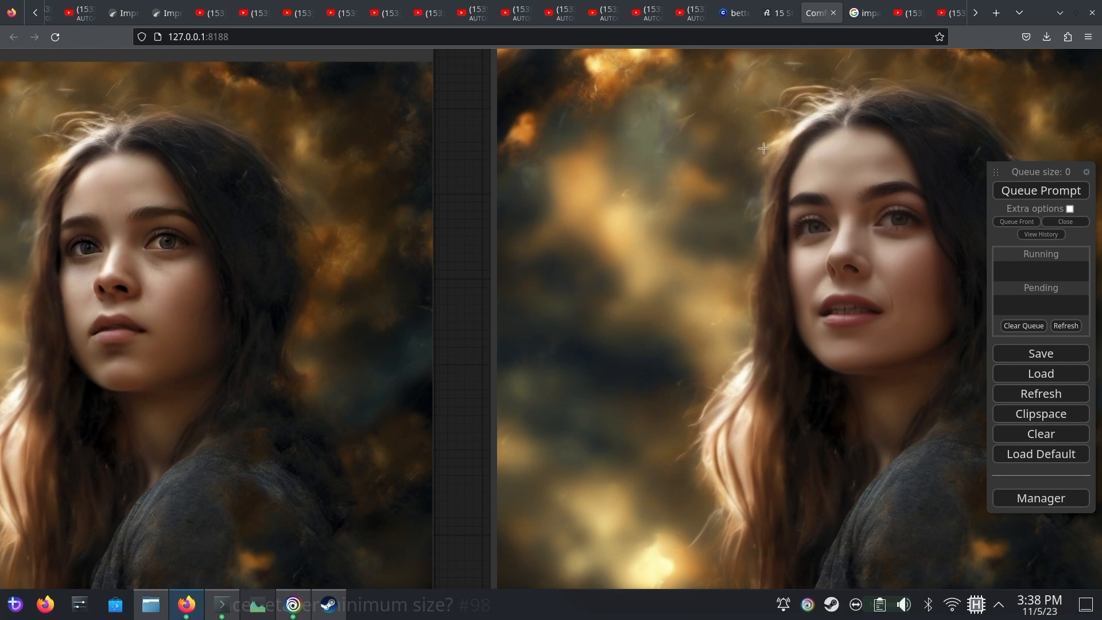
{"action": "left_click_drag", "start_coordinate": [460, 242], "coordinate": [420, 213]}
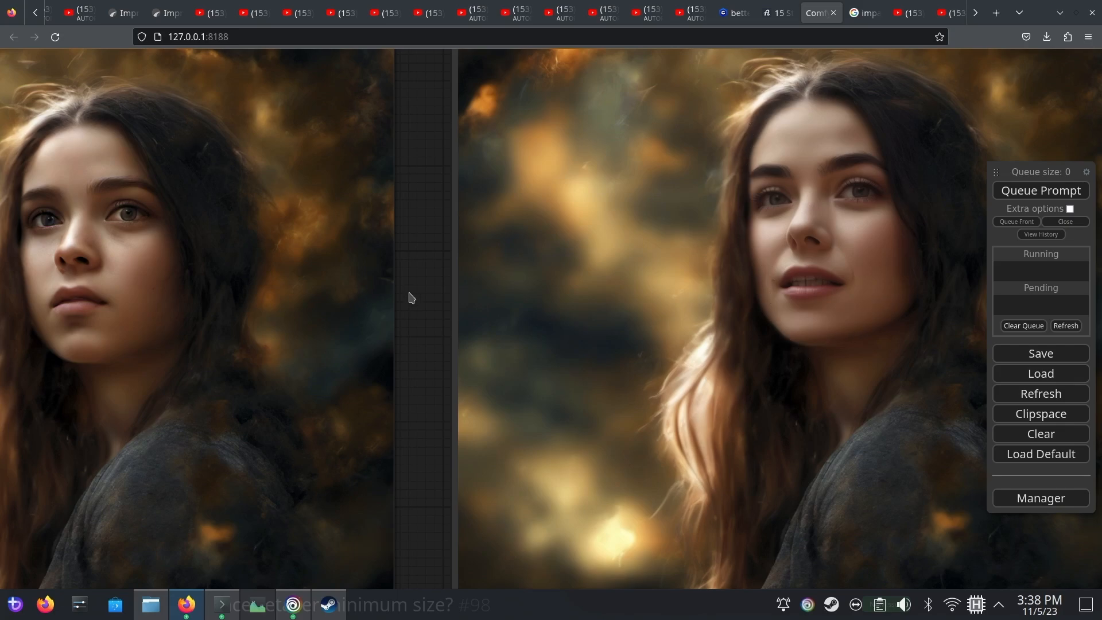
Set the FaceDetailer's bbox_dilation to 11 and regenerate the face
{"action": "scroll", "coordinate": [411, 297], "scroll_direction": "down", "scroll_amount": 10}
{"action": "left_click_drag", "start_coordinate": [98, 386], "coordinate": [361, 584]}
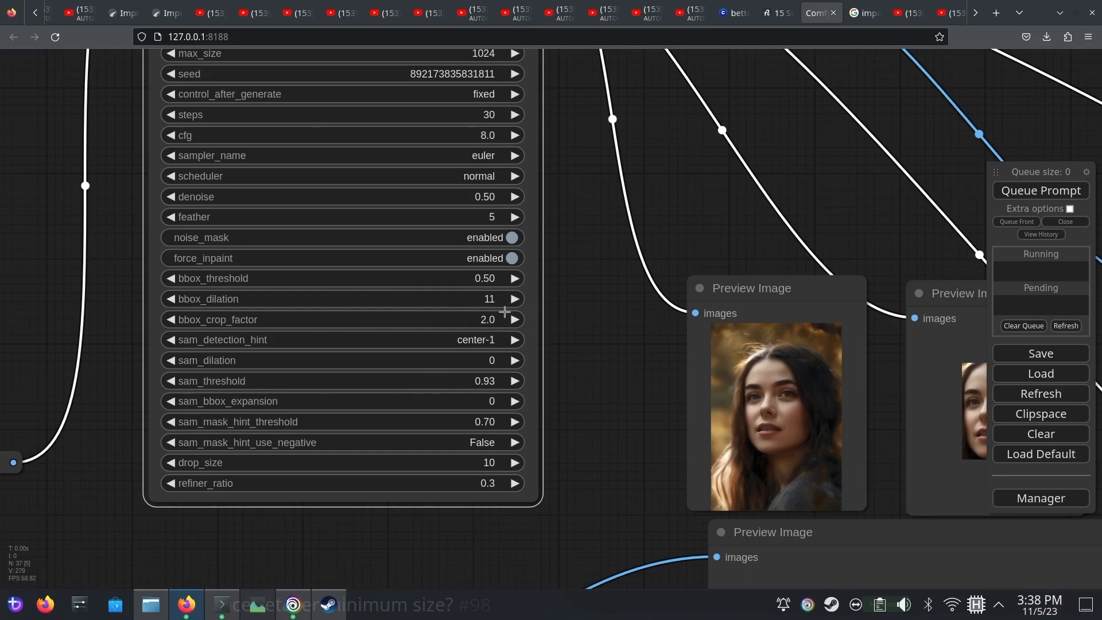
{"action": "left_click_drag", "start_coordinate": [554, 332], "coordinate": [704, 336]}
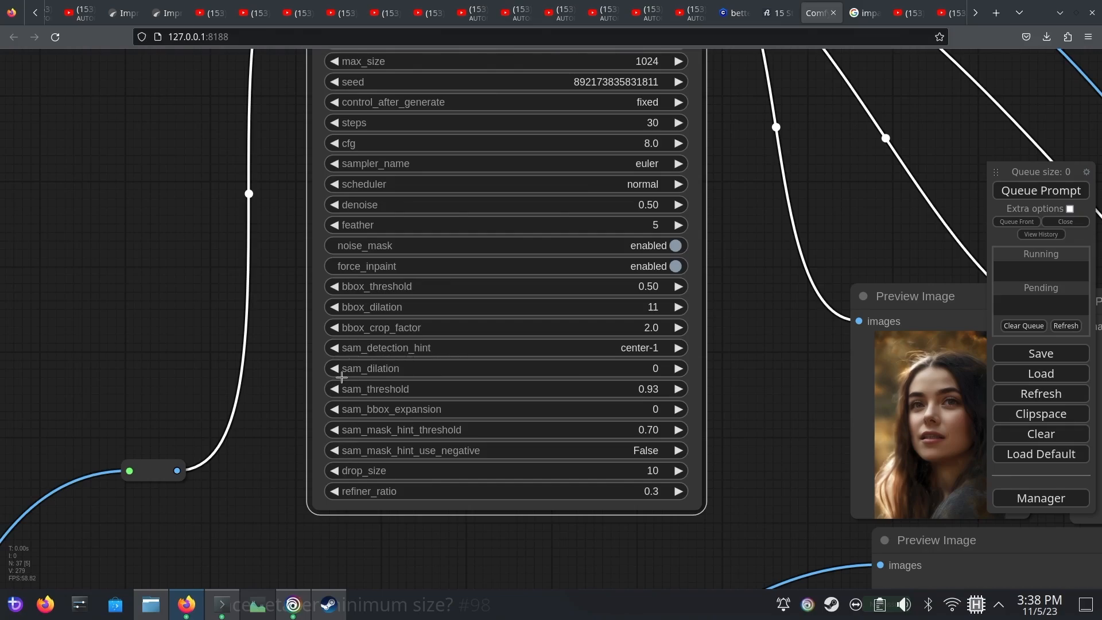
Add a SAMLoader node with the model sam_vit_b_01ec64.pth directly below the UltralyticsDetectorProvider node
{"action": "scroll", "coordinate": [358, 469], "scroll_direction": "down", "scroll_amount": 6}
{"action": "left_click_drag", "start_coordinate": [173, 291], "coordinate": [588, 451]}
{"action": "scroll", "coordinate": [594, 442], "scroll_direction": "up", "scroll_amount": 3}
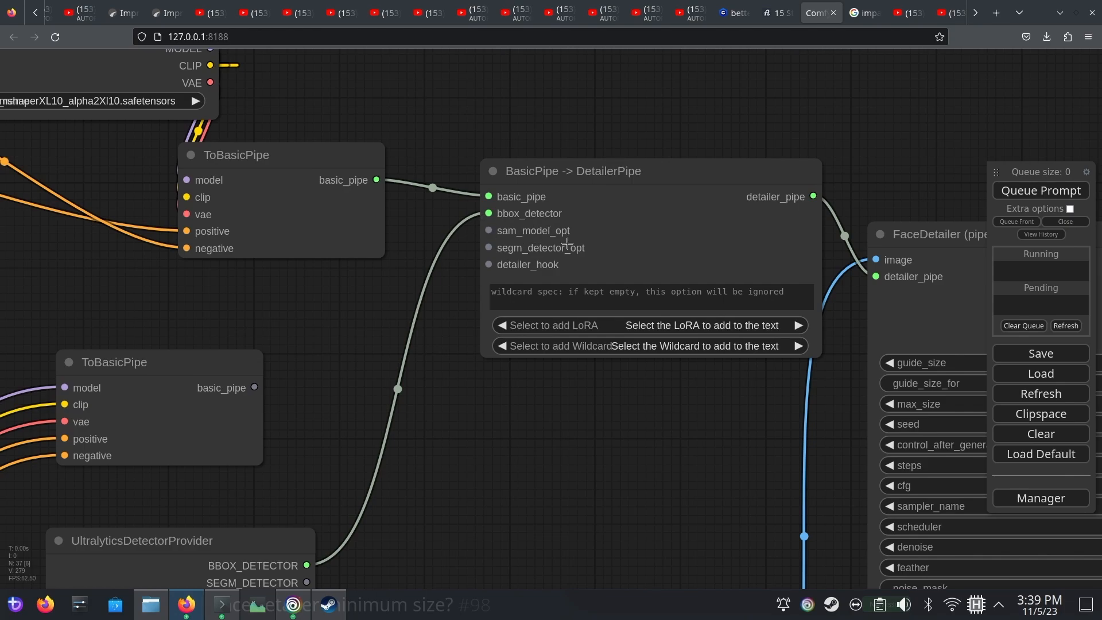
{"action": "left_click_drag", "start_coordinate": [575, 487], "coordinate": [713, 366]}
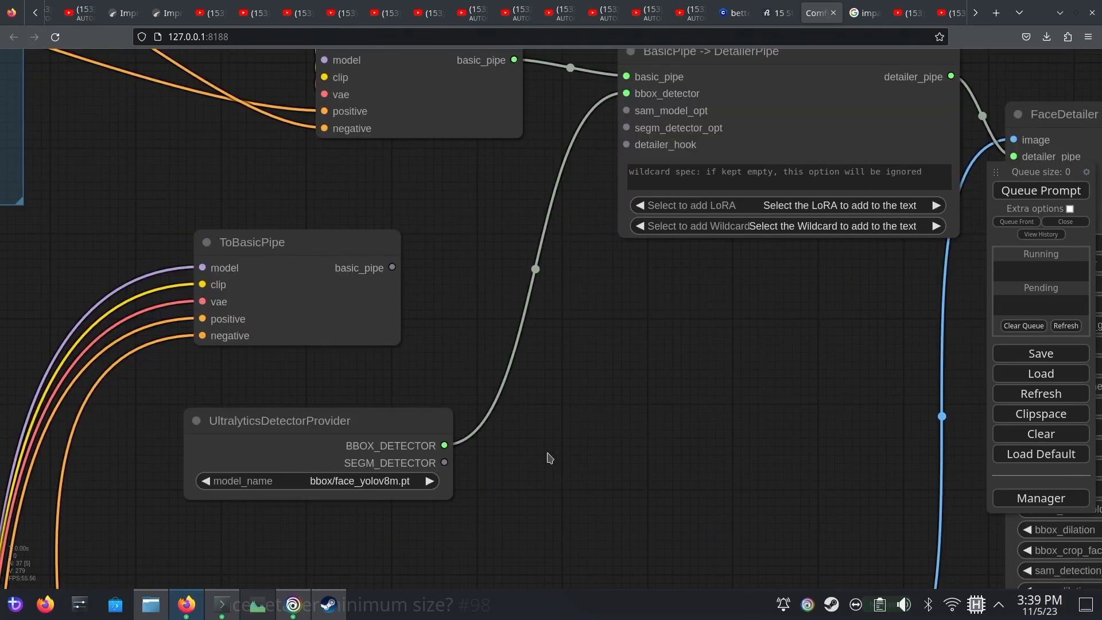
{"action": "double_click", "coordinate": [583, 391]}
{"action": "type", "text": "sam"}
{"action": "scroll", "coordinate": [590, 442], "scroll_direction": "down", "scroll_amount": 1}
{"action": "scroll", "coordinate": [589, 445], "scroll_direction": "down", "scroll_amount": 2}
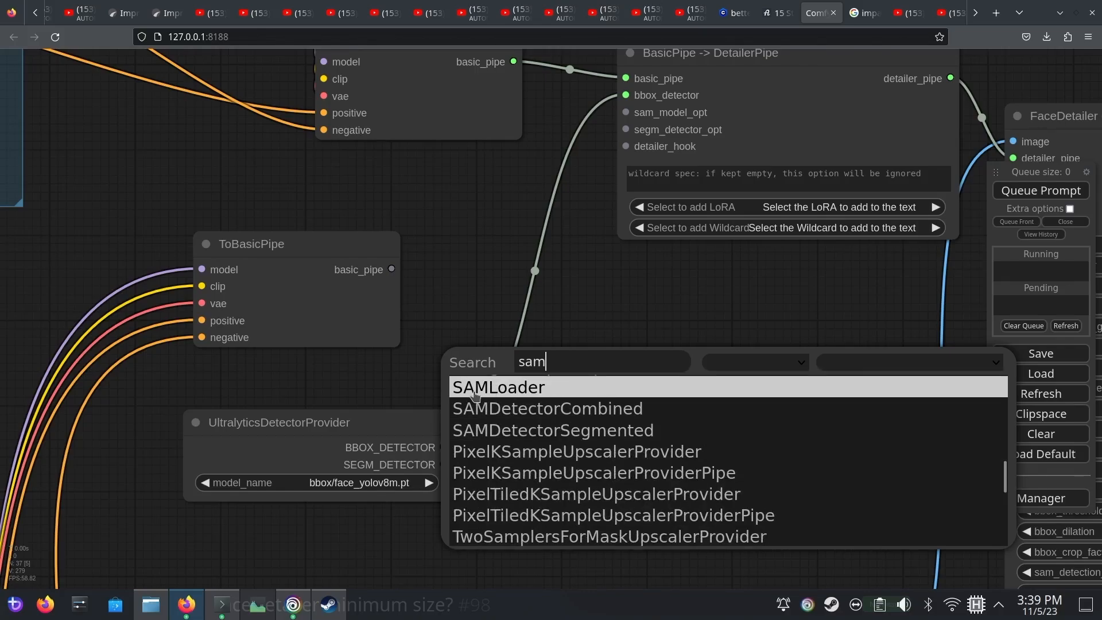
{"action": "left_click", "coordinate": [501, 393]}
{"action": "left_click", "coordinate": [366, 490]}
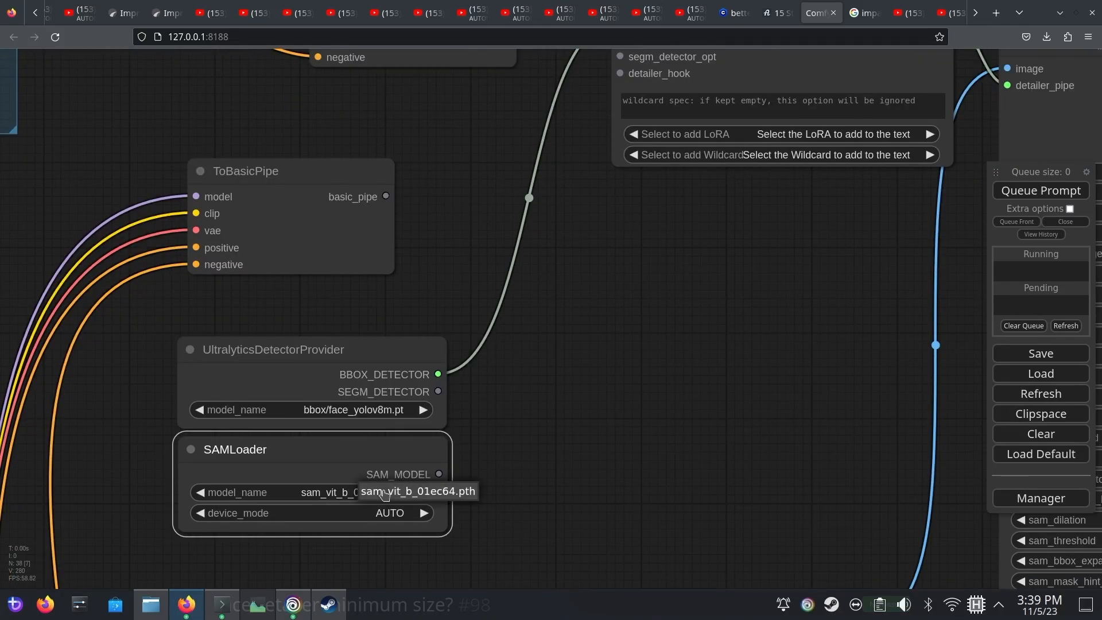
{"action": "left_click", "coordinate": [329, 471]}
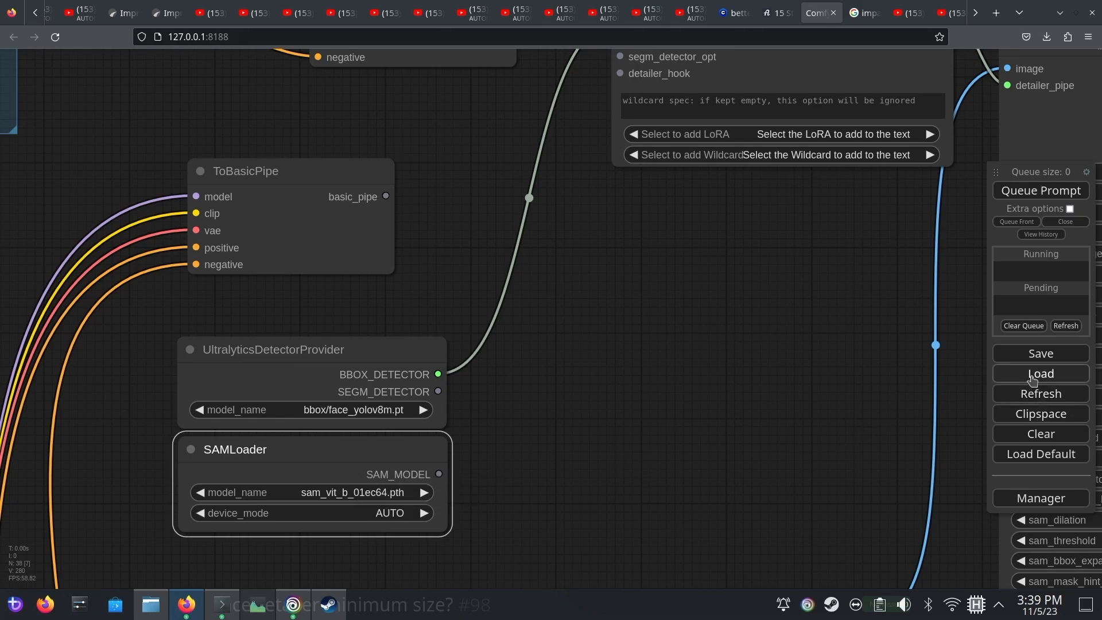
Connect the SAMLoader's SAM_MODEL output to sam_model_opt on the BasicPipe -> DetailerPipe node and regenerate the face
{"action": "left_click_drag", "start_coordinate": [403, 510], "coordinate": [582, 75]}
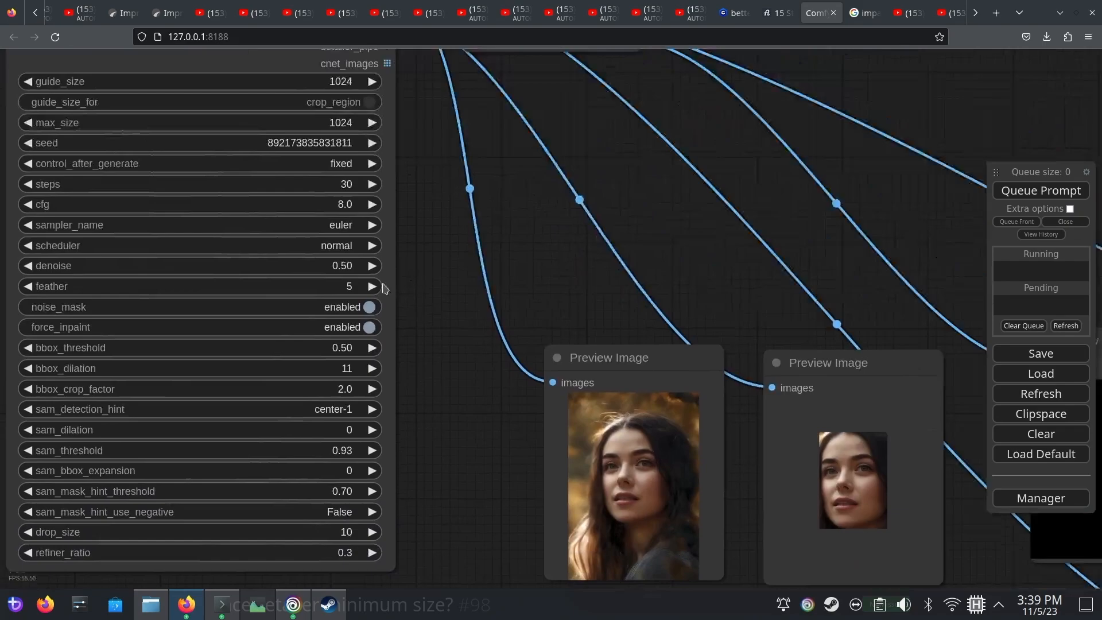
{"action": "left_click_drag", "start_coordinate": [384, 290], "coordinate": [251, 294]}
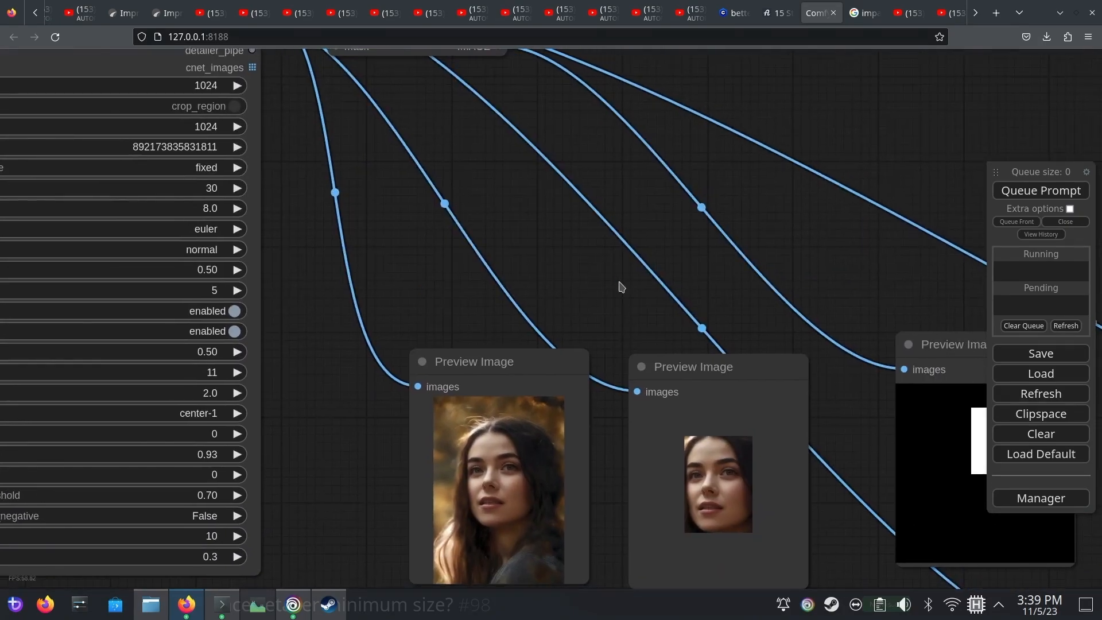
{"action": "left_click_drag", "start_coordinate": [608, 272], "coordinate": [556, 244]}
{"action": "scroll", "coordinate": [632, 291], "scroll_direction": "down", "scroll_amount": 2}
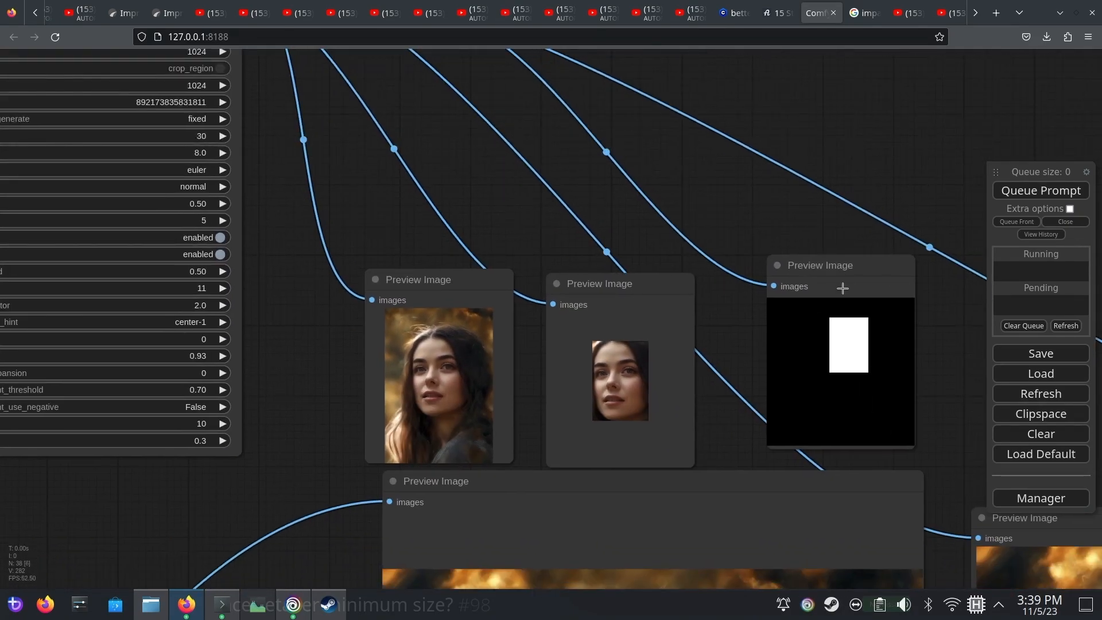
{"action": "left_click_drag", "start_coordinate": [826, 267], "coordinate": [781, 278]}
{"action": "left_click_drag", "start_coordinate": [438, 212], "coordinate": [464, 284]}
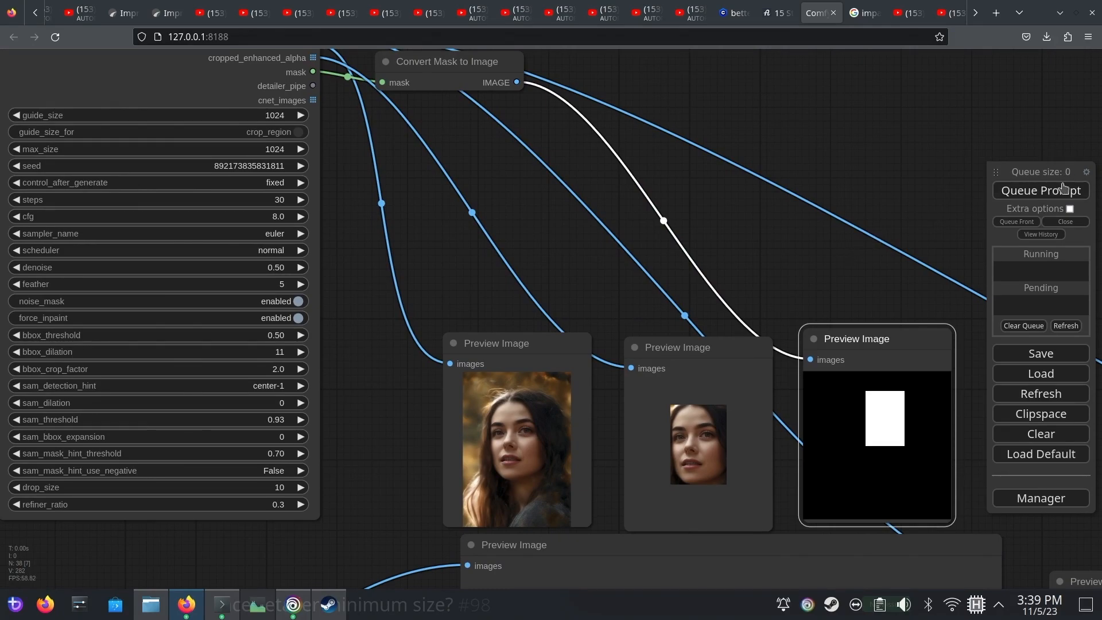
{"action": "left_click", "coordinate": [1048, 194]}
Examine the SAM-based mask and cropped face previews alongside the FaceDetailer's sam_detection_hint and sam_dilation settings
{"action": "scroll", "coordinate": [819, 316], "scroll_direction": "up", "scroll_amount": 4}
{"action": "left_click_drag", "start_coordinate": [784, 332], "coordinate": [735, 356]}
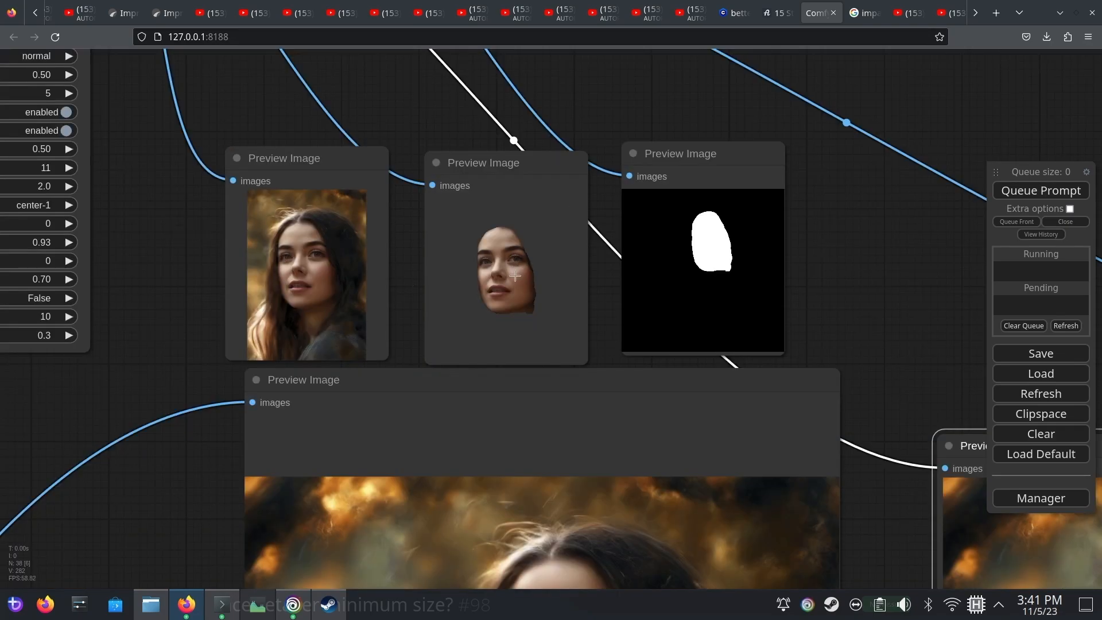
{"action": "left_click_drag", "start_coordinate": [164, 266], "coordinate": [683, 329]}
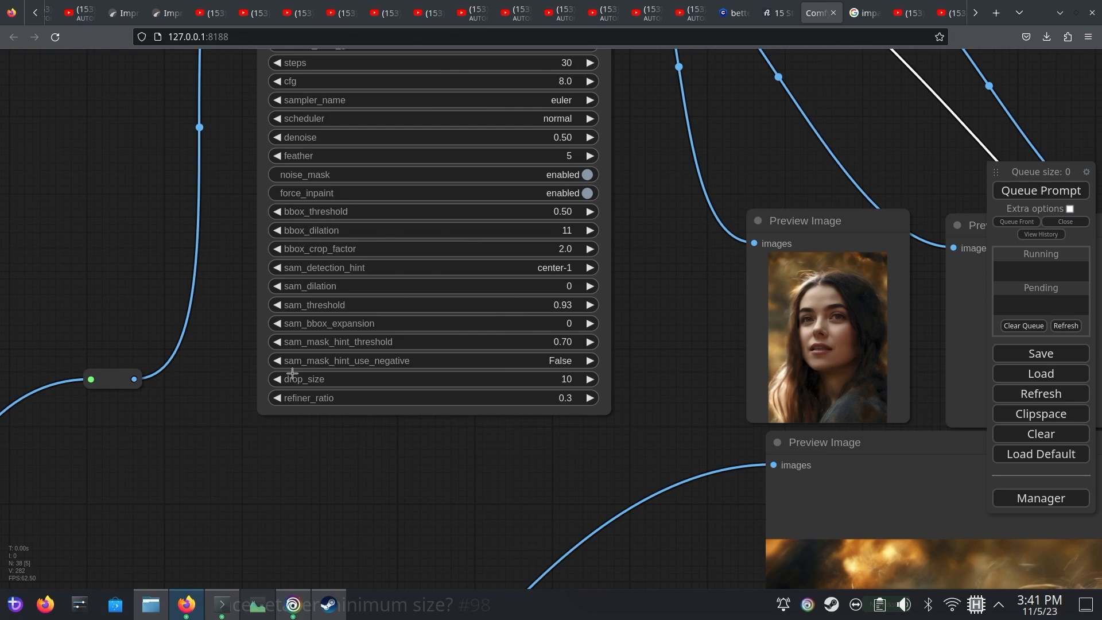
{"action": "scroll", "coordinate": [281, 295], "scroll_direction": "up", "scroll_amount": 3}
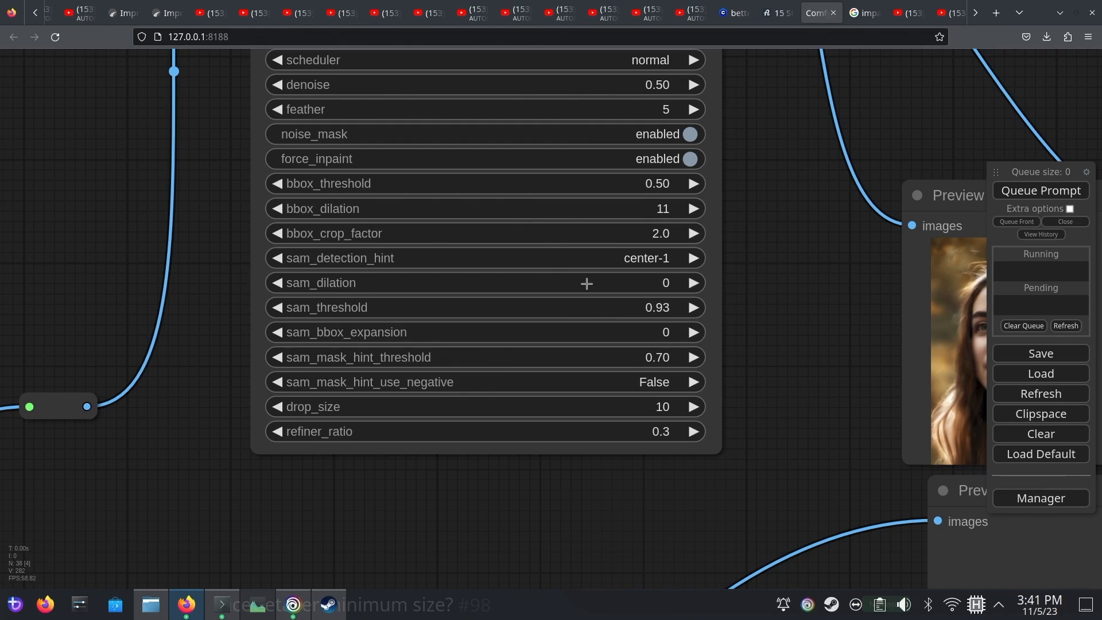
{"action": "left_click", "coordinate": [591, 261]}
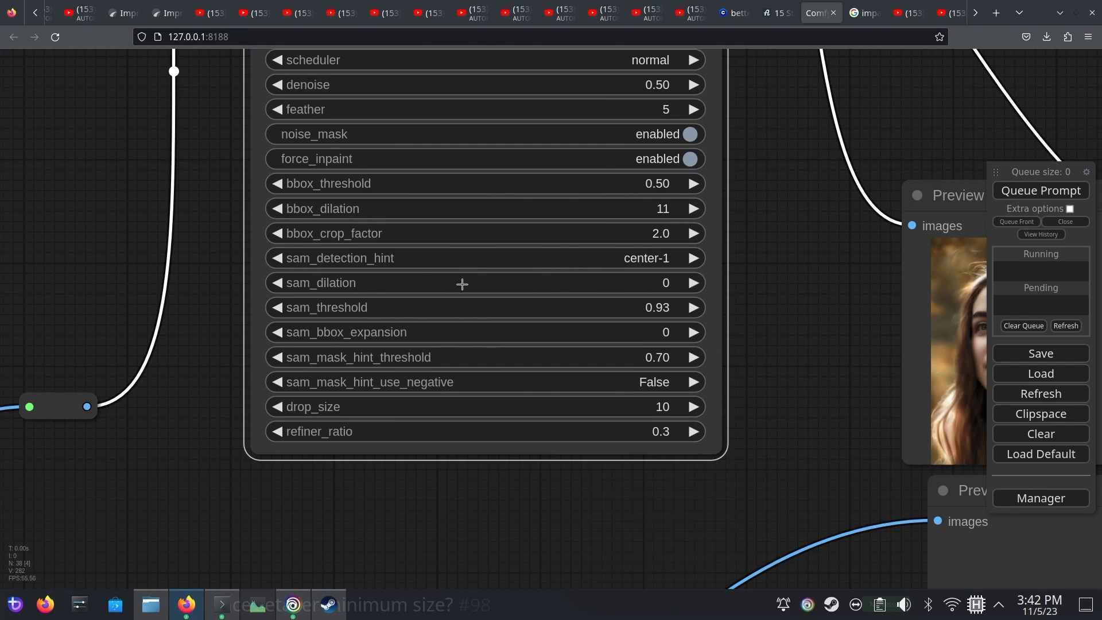
{"action": "left_click_drag", "start_coordinate": [463, 283], "coordinate": [492, 285]}
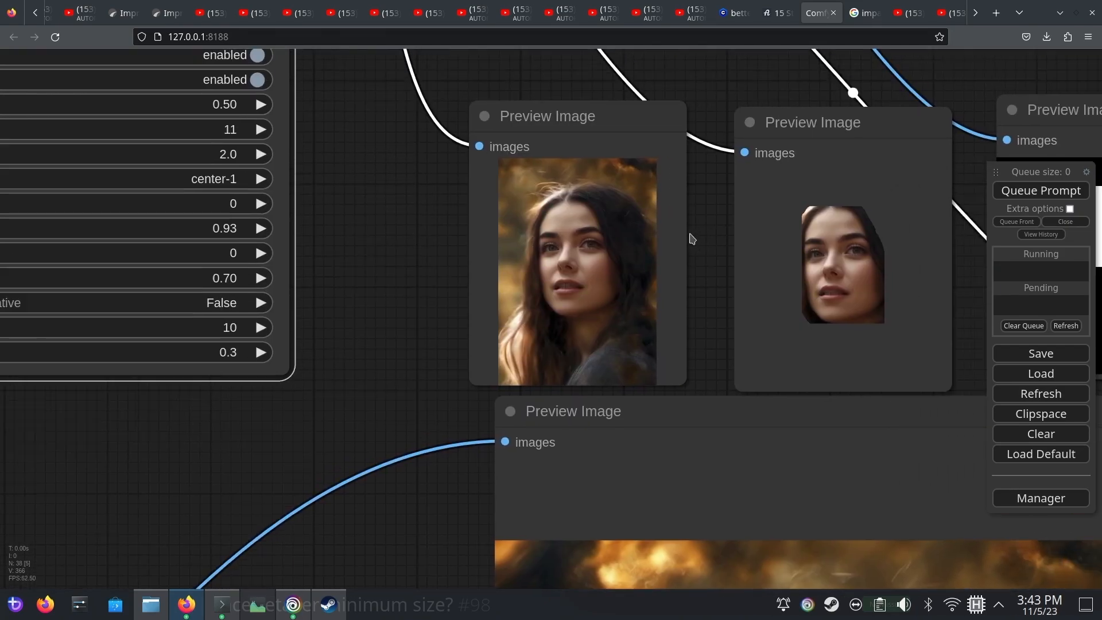
{"action": "left_click_drag", "start_coordinate": [691, 239], "coordinate": [505, 268]}
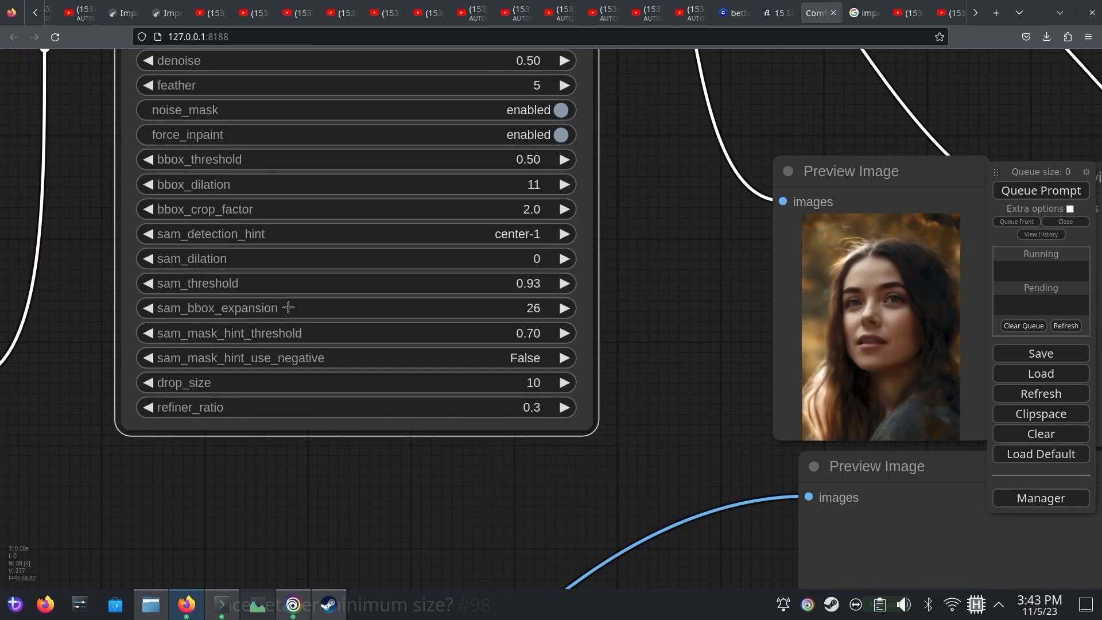
Try a sam_bbox_expansion of 50 on the FaceDetailer and check the regenerated mask and cropped face previews
{"action": "mouse_move", "coordinate": [291, 309]}
{"action": "left_mouse_down"}
{"action": "mouse_move", "coordinate": [313, 310]}
{"action": "mouse_move", "coordinate": [301, 311]}
{"action": "left_mouse_up"}
{"action": "left_click_drag", "start_coordinate": [301, 310], "coordinate": [298, 311]}
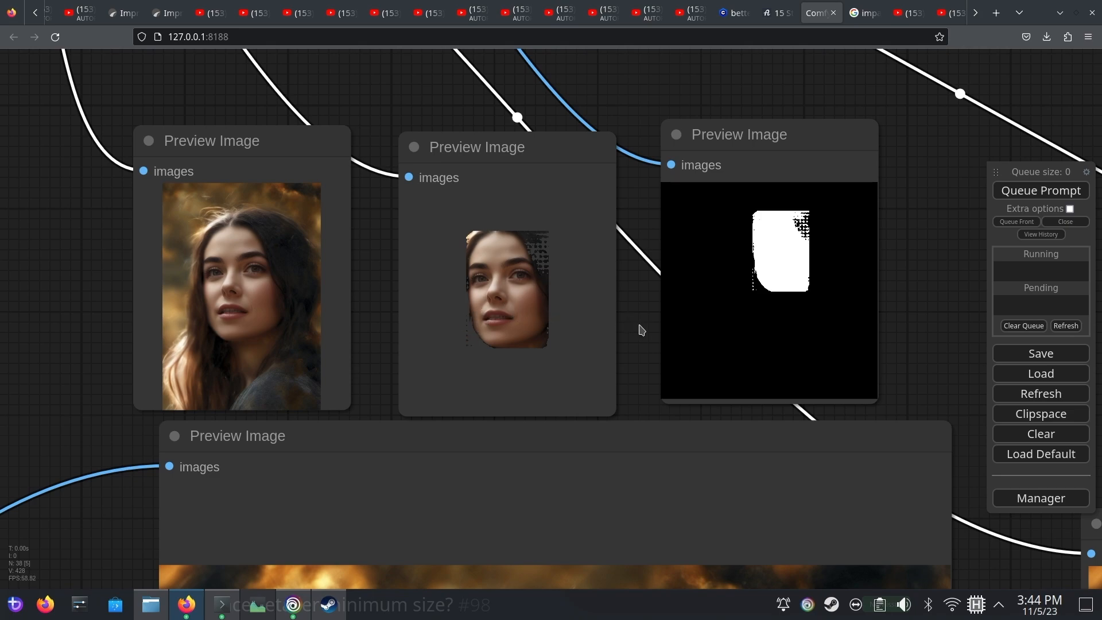
{"action": "left_click_drag", "start_coordinate": [640, 325], "coordinate": [1014, 392]}
{"action": "left_click_drag", "start_coordinate": [290, 339], "coordinate": [632, 375]}
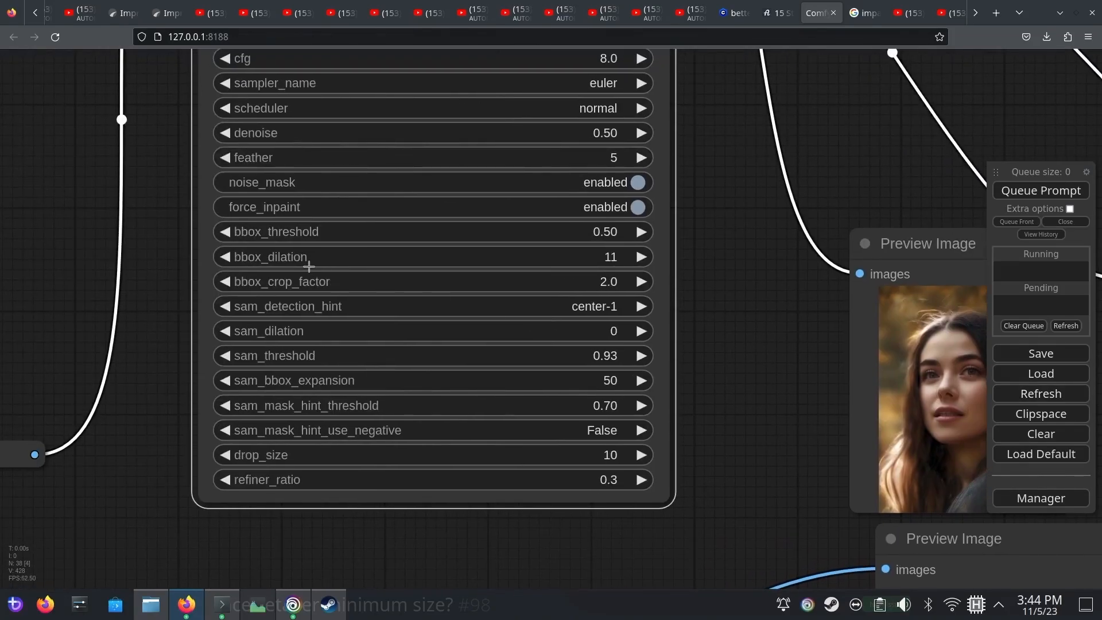
{"action": "left_click_drag", "start_coordinate": [695, 398], "coordinate": [556, 305]}
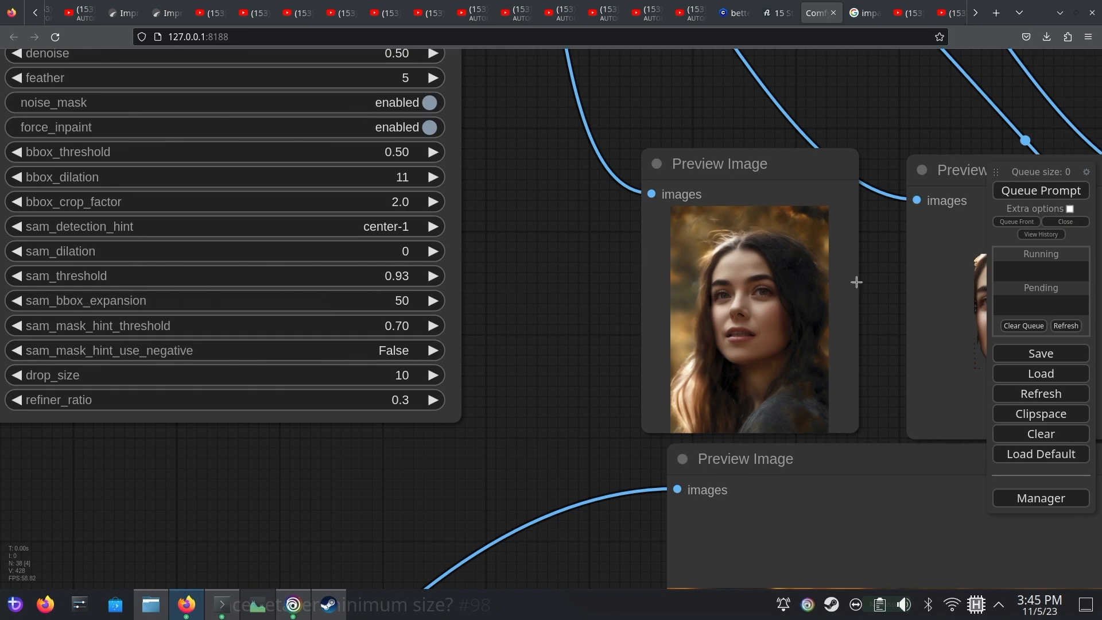
{"action": "left_click_drag", "start_coordinate": [888, 273], "coordinate": [336, 229]}
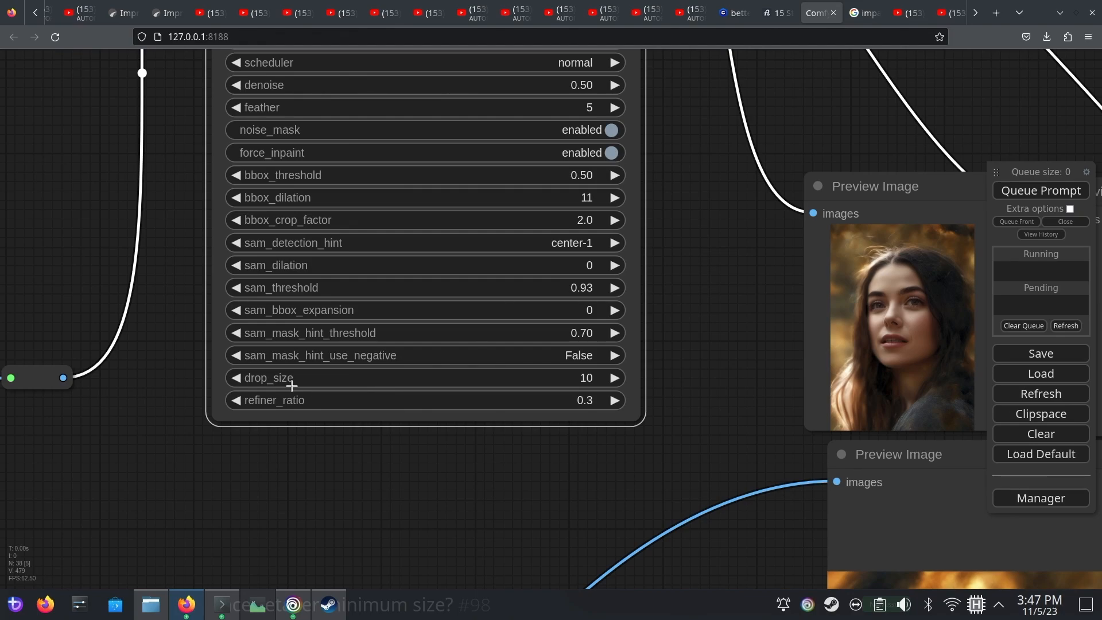
Connect the UltralyticsDetectorProvider's SEGM_DETECTOR output to segm_detector_opt on the BasicPipe -> DetailerPipe node
{"action": "left_click_drag", "start_coordinate": [668, 218], "coordinate": [831, 442]}
{"action": "scroll", "coordinate": [762, 418], "scroll_direction": "down", "scroll_amount": 1}
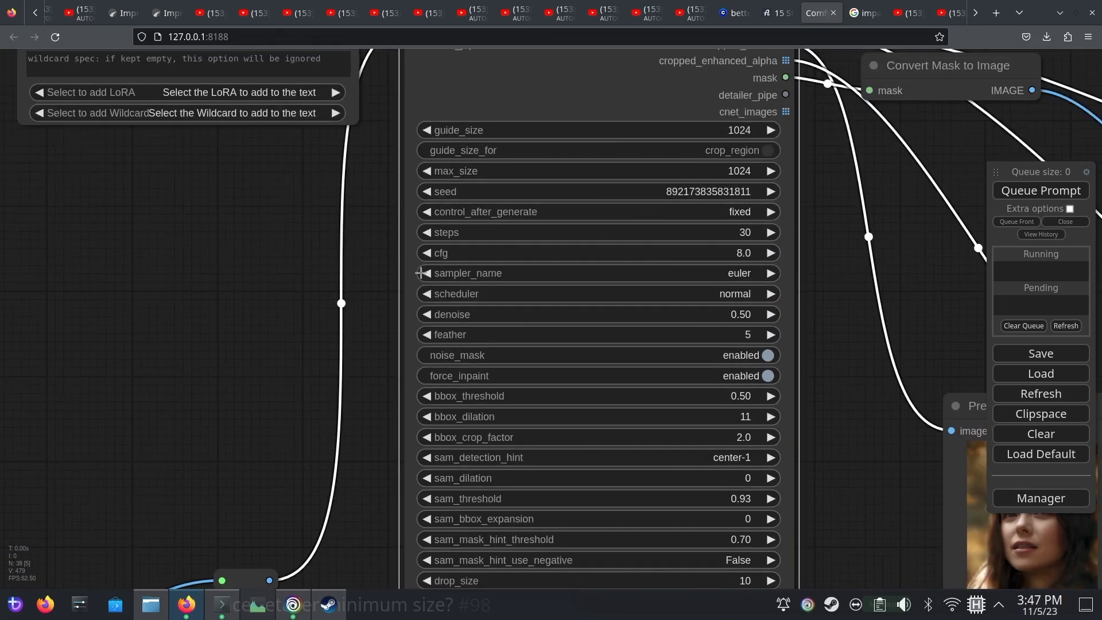
{"action": "scroll", "coordinate": [422, 273], "scroll_direction": "down", "scroll_amount": 2}
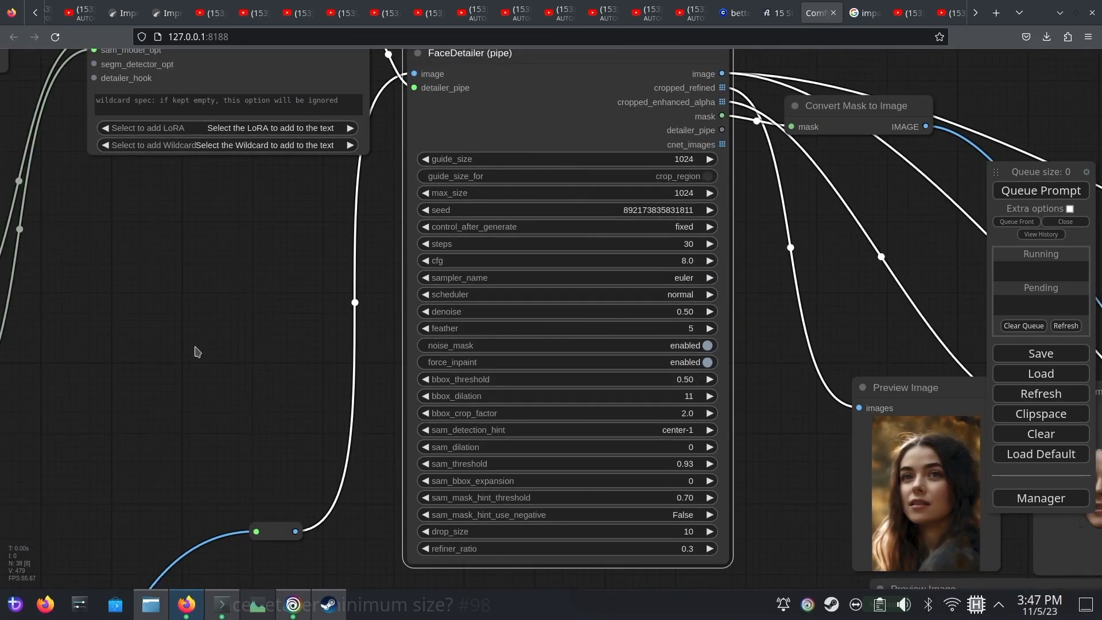
{"action": "left_click_drag", "start_coordinate": [197, 351], "coordinate": [616, 349]}
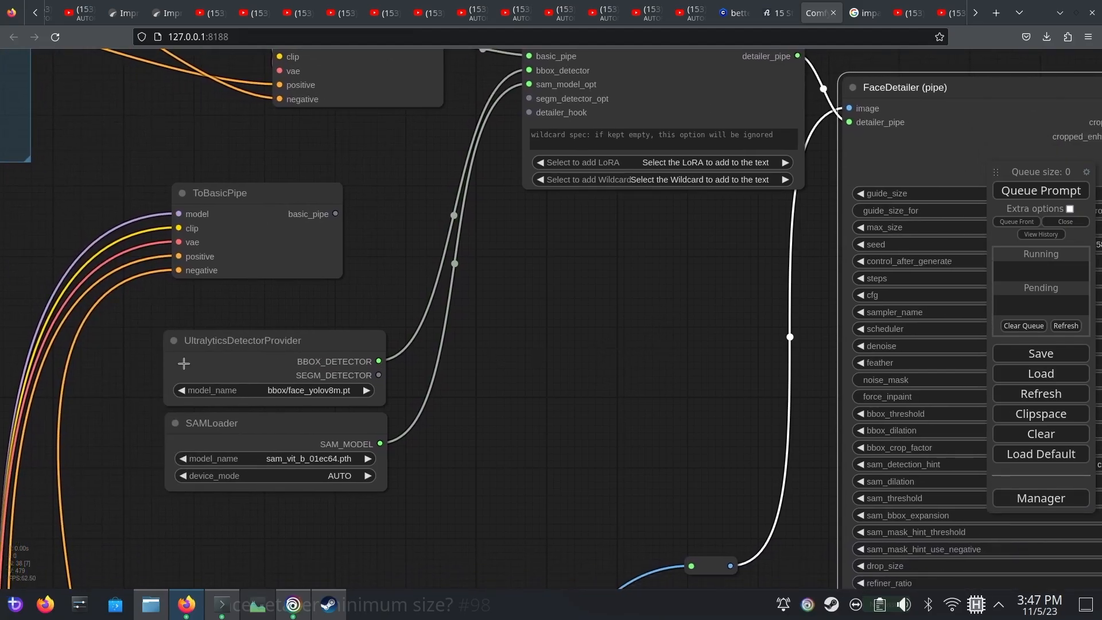
{"action": "scroll", "coordinate": [367, 412], "scroll_direction": "up", "scroll_amount": 4}
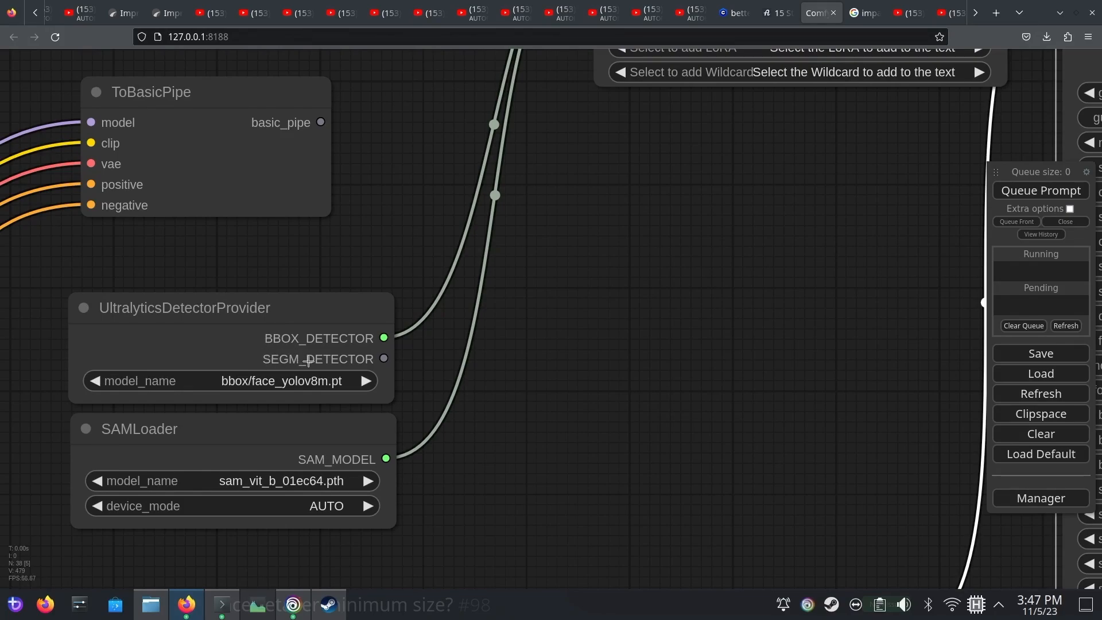
{"action": "left_click_drag", "start_coordinate": [590, 312], "coordinate": [426, 460]}
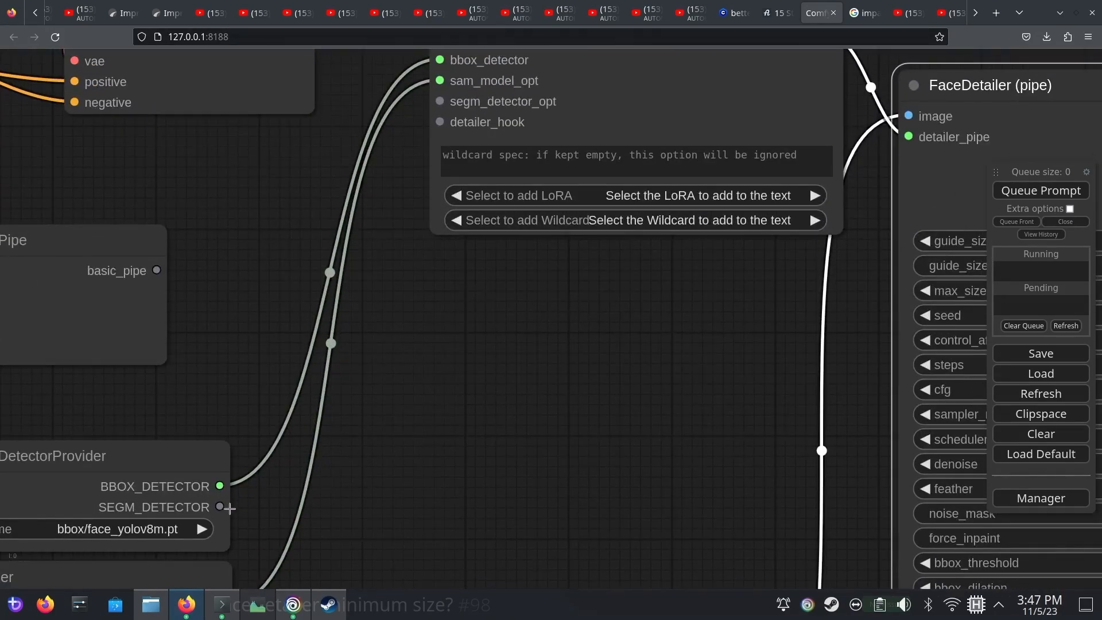
{"action": "left_click_drag", "start_coordinate": [220, 507], "coordinate": [439, 101]}
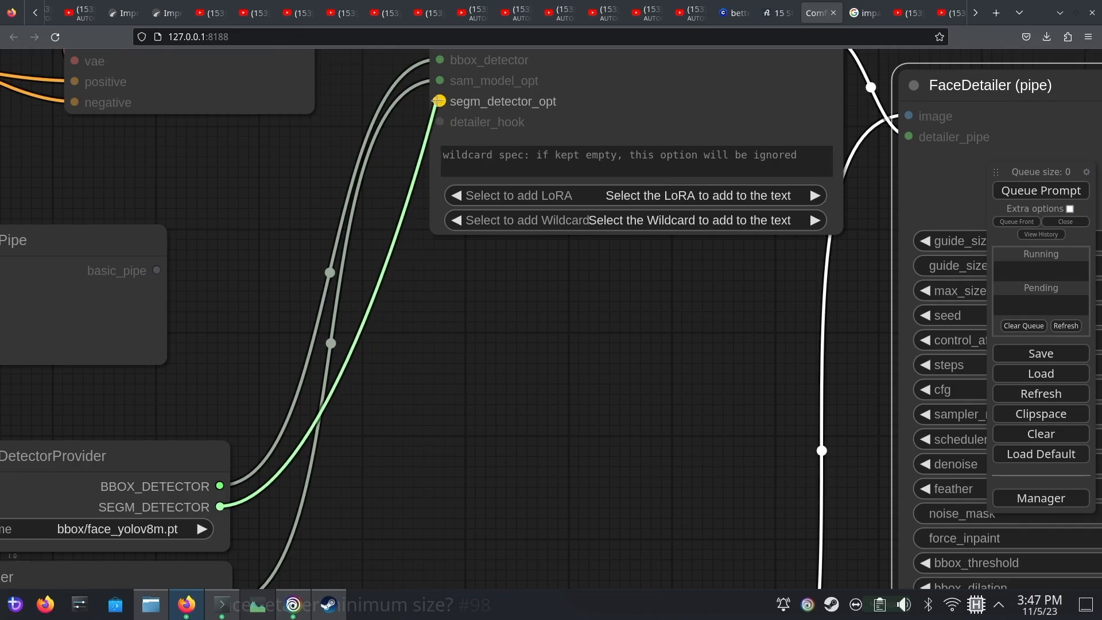
Set the UltralyticsDetectorProvider's model to segm/person_yolov8m-seg.pt and regenerate the image
{"action": "left_click_drag", "start_coordinate": [525, 345], "coordinate": [656, 377]}
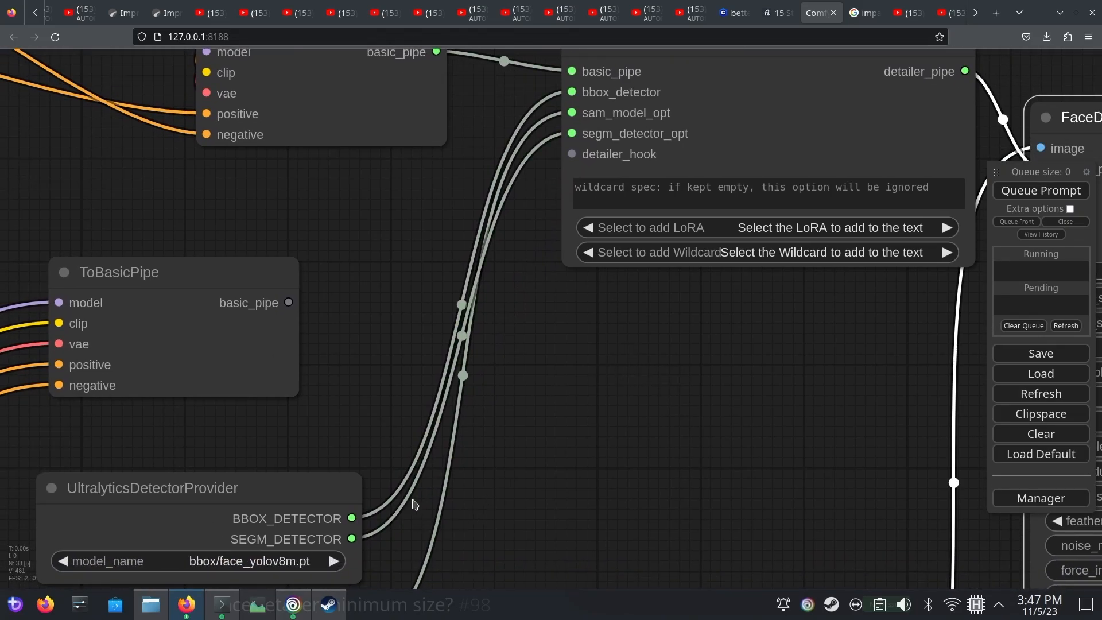
{"action": "left_click_drag", "start_coordinate": [462, 487], "coordinate": [470, 390]}
{"action": "left_click", "coordinate": [319, 466]}
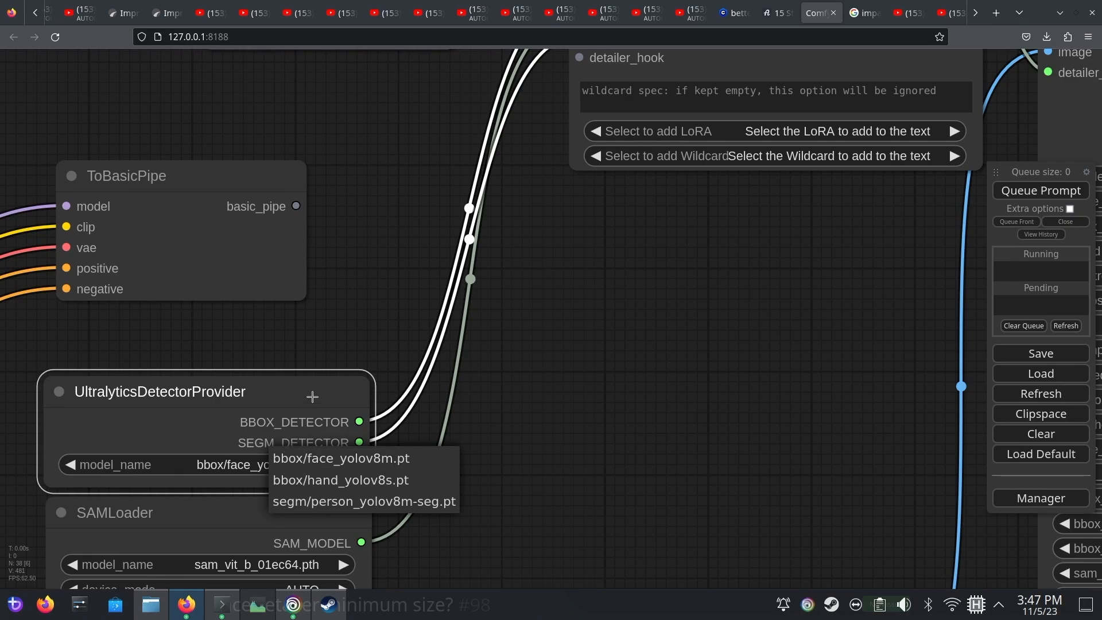
{"action": "left_click_drag", "start_coordinate": [310, 396], "coordinate": [307, 398]}
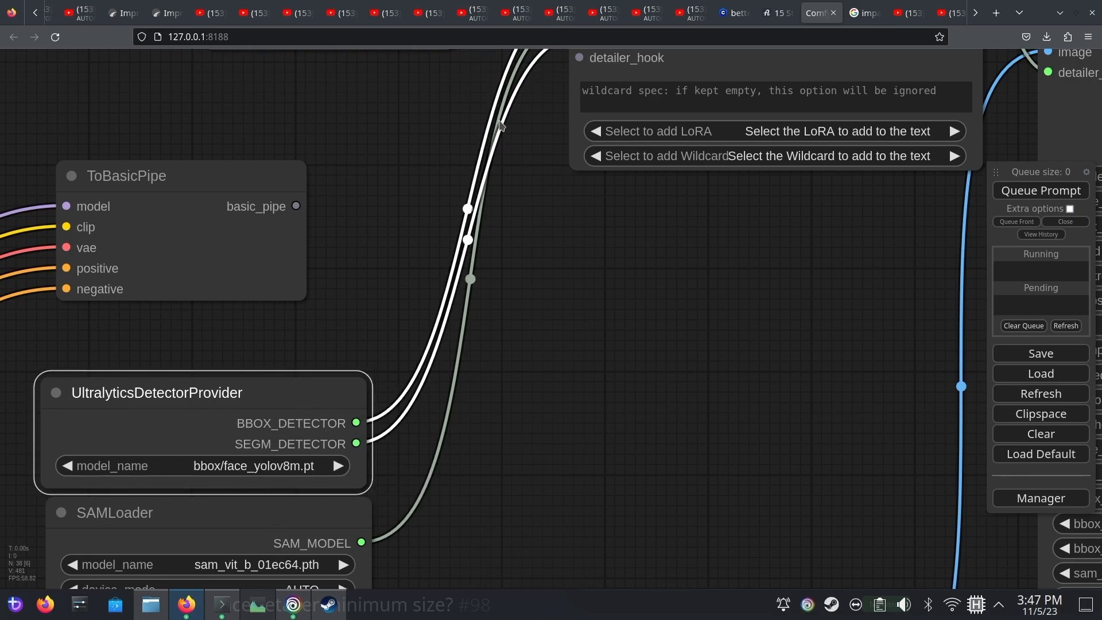
{"action": "left_click", "coordinate": [246, 456]}
{"action": "left_click", "coordinate": [263, 463]}
{"action": "left_click", "coordinate": [270, 499]}
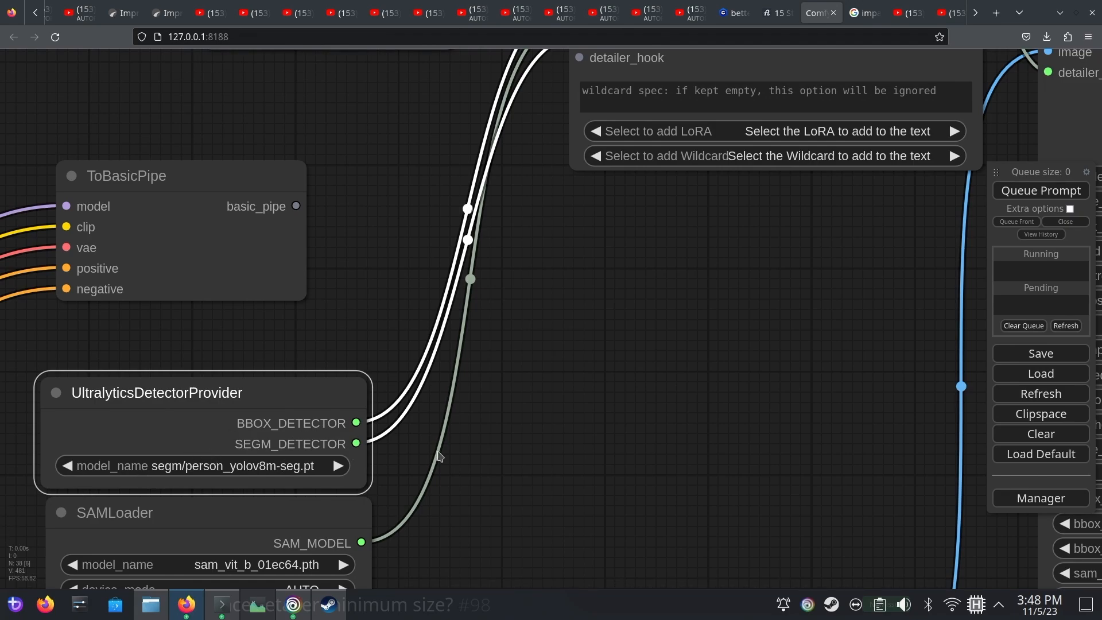
{"action": "left_click_drag", "start_coordinate": [638, 381], "coordinate": [498, 419]}
{"action": "left_click", "coordinate": [1026, 190]}
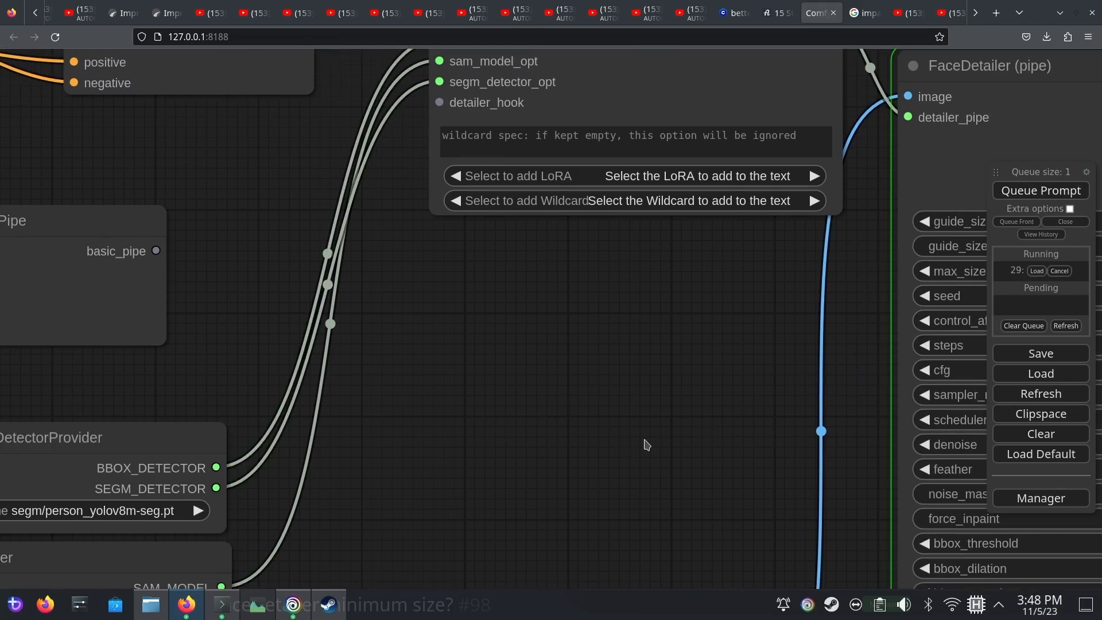
Check the mask and cropped previews from the person segmentation model and compare the refined portrait with the original
{"action": "left_click_drag", "start_coordinate": [646, 441], "coordinate": [158, 283]}
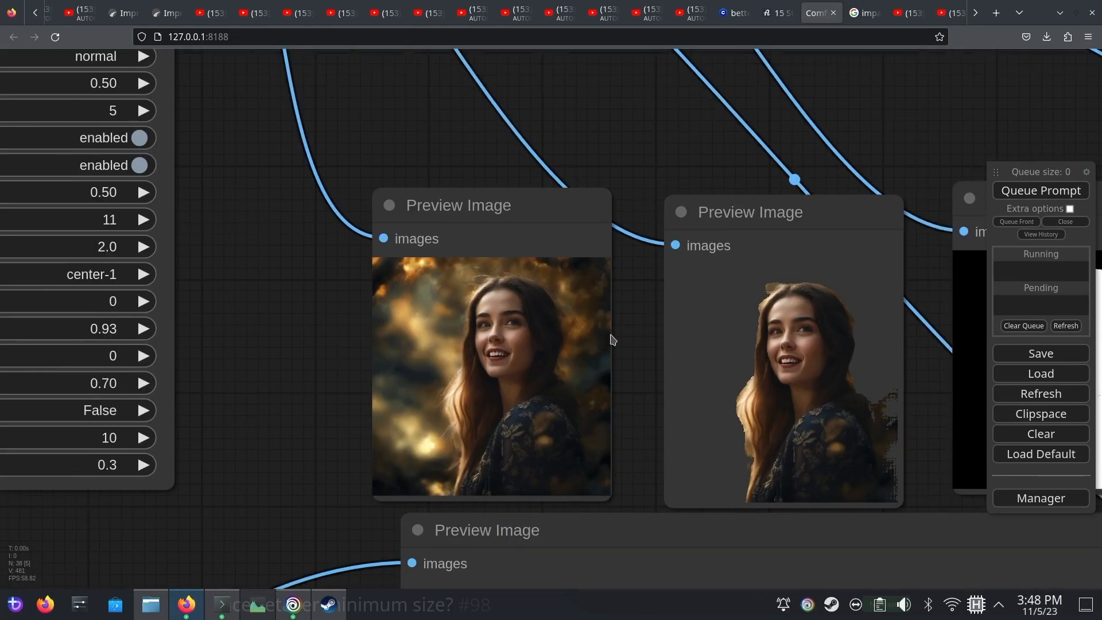
{"action": "left_click_drag", "start_coordinate": [610, 334], "coordinate": [490, 302]}
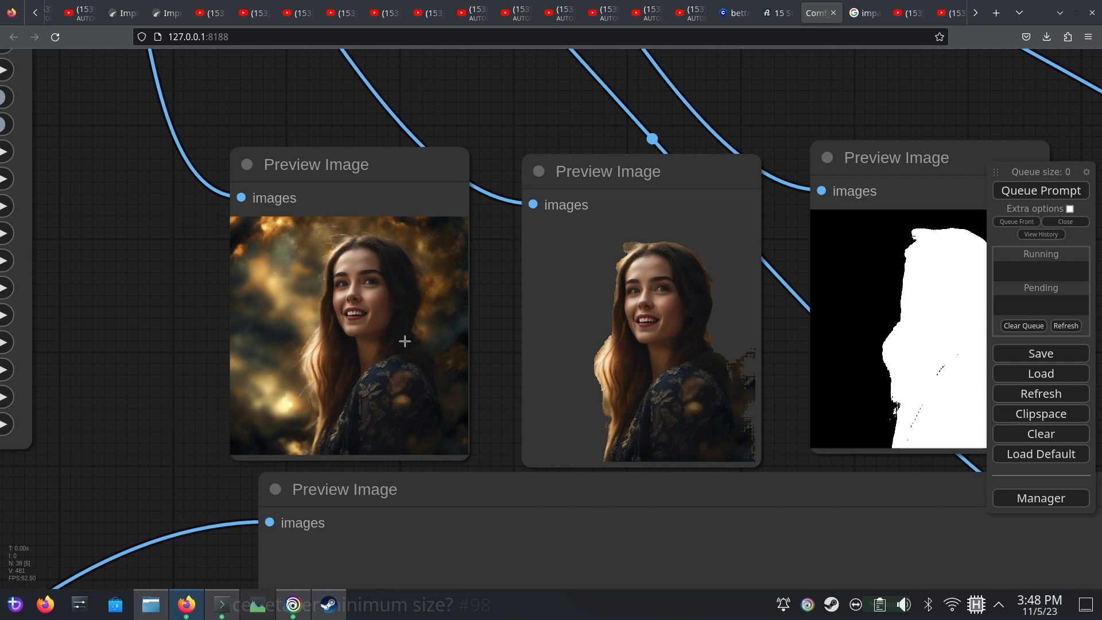
{"action": "left_click_drag", "start_coordinate": [781, 360], "coordinate": [738, 355]}
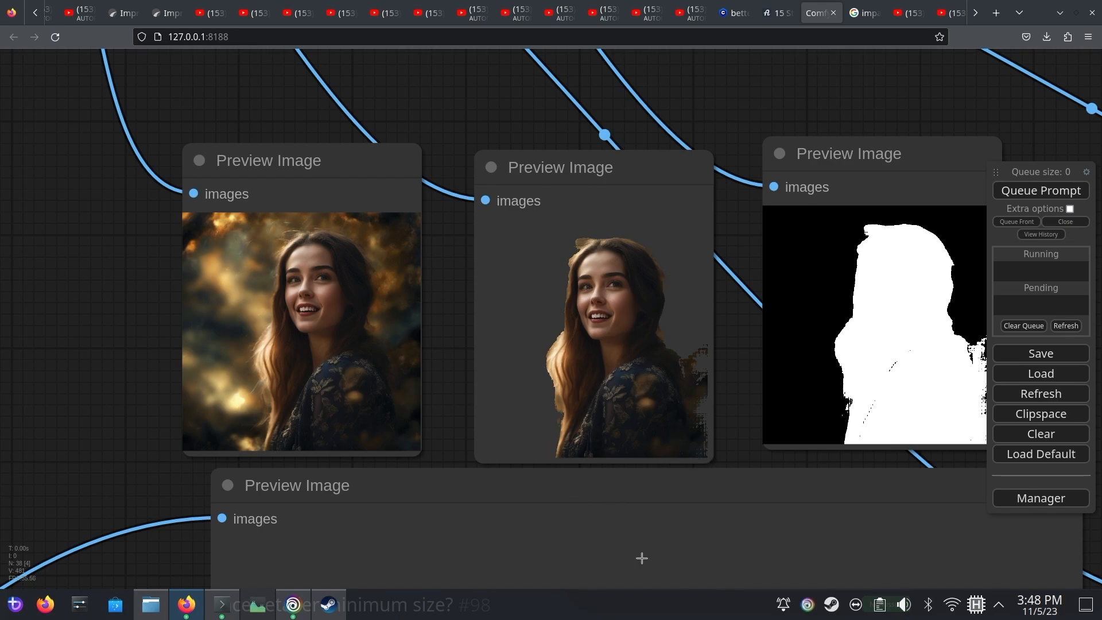
{"action": "scroll", "coordinate": [735, 429], "scroll_direction": "down", "scroll_amount": 5}
{"action": "left_click_drag", "start_coordinate": [735, 429], "coordinate": [617, 72]}
{"action": "left_click_drag", "start_coordinate": [838, 304], "coordinate": [730, 104]}
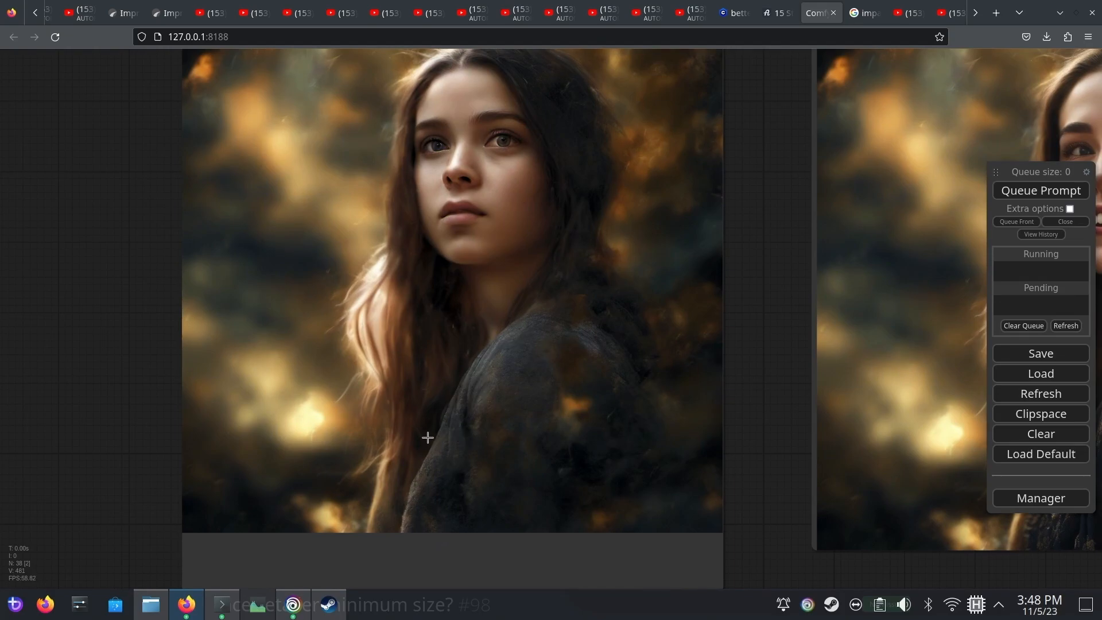
{"action": "left_click_drag", "start_coordinate": [736, 446], "coordinate": [229, 450]}
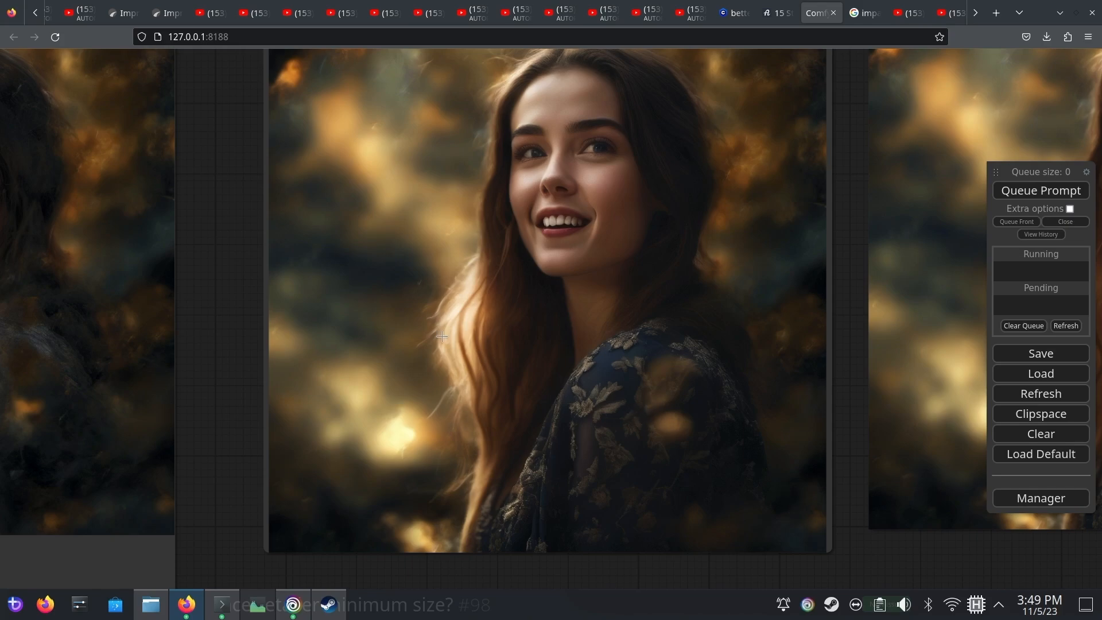
{"action": "left_click_drag", "start_coordinate": [231, 245], "coordinate": [191, 336]}
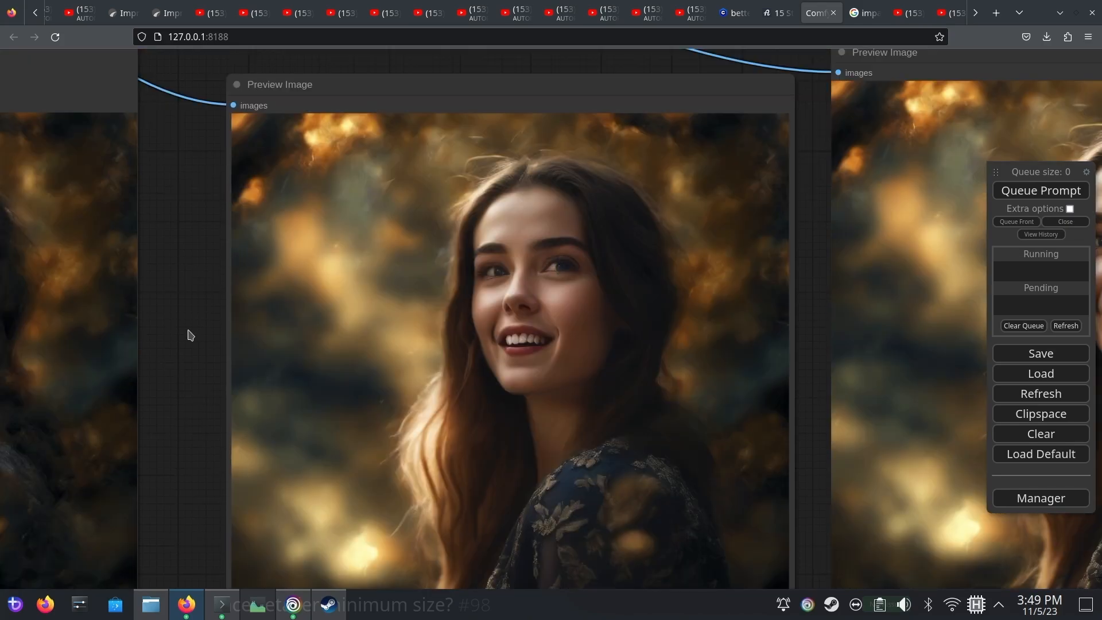
Check the person mask and cropped previews against the FaceDetailer settings, and compare the regenerated portrait with the original
{"action": "left_click_drag", "start_coordinate": [131, 258], "coordinate": [528, 571]}
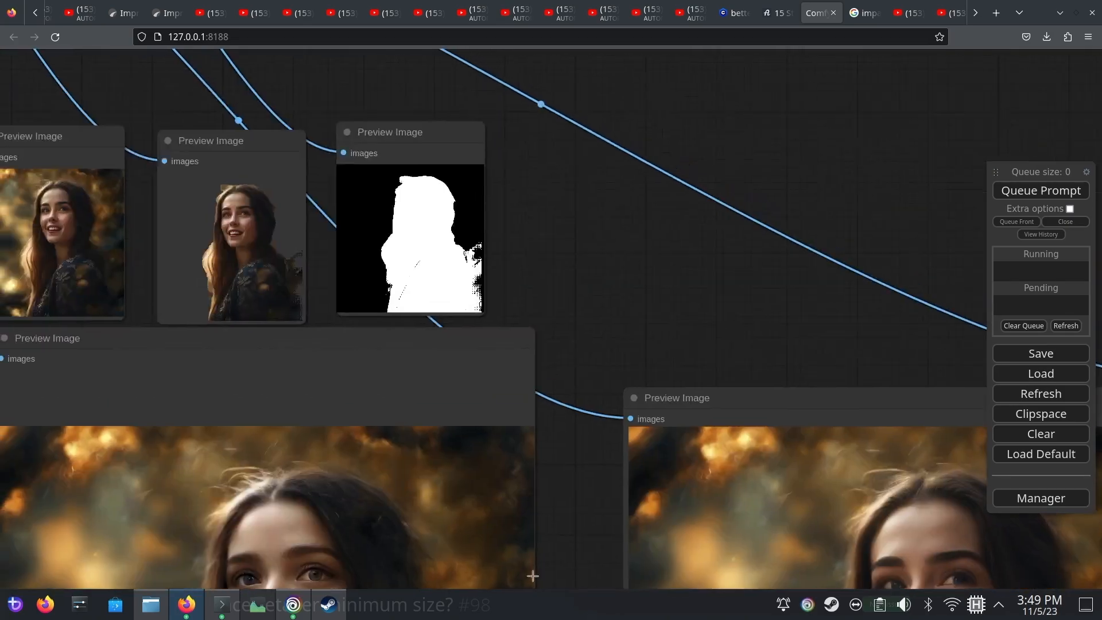
{"action": "left_click_drag", "start_coordinate": [310, 185], "coordinate": [588, 218]}
{"action": "left_click_drag", "start_coordinate": [184, 248], "coordinate": [658, 568]}
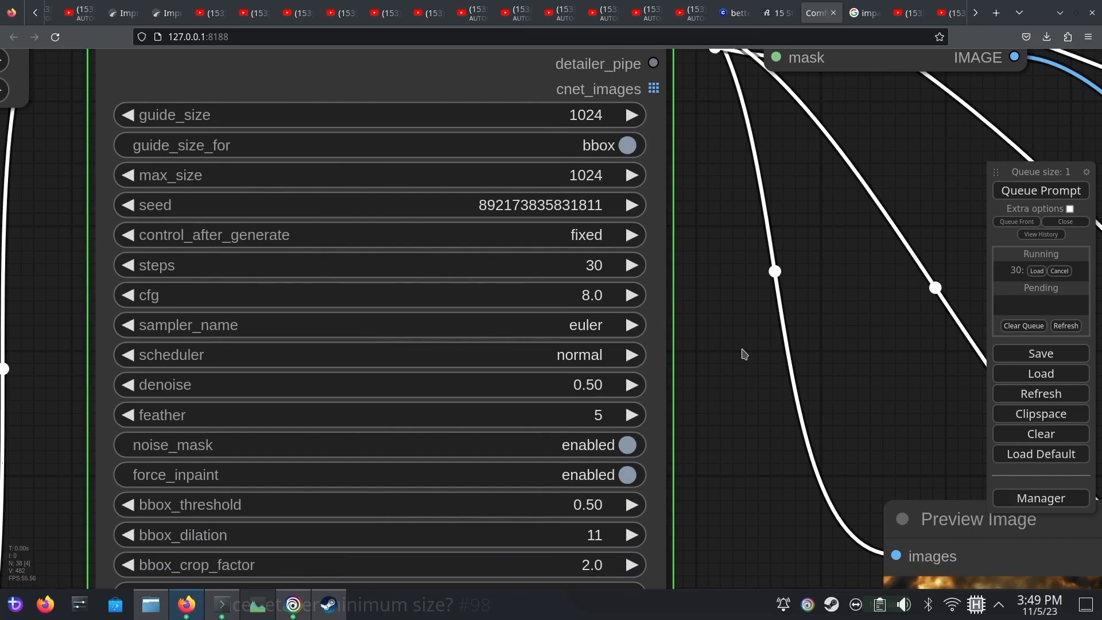
{"action": "scroll", "coordinate": [744, 354], "scroll_direction": "down", "scroll_amount": 8}
{"action": "left_click_drag", "start_coordinate": [960, 408], "coordinate": [637, 112]}
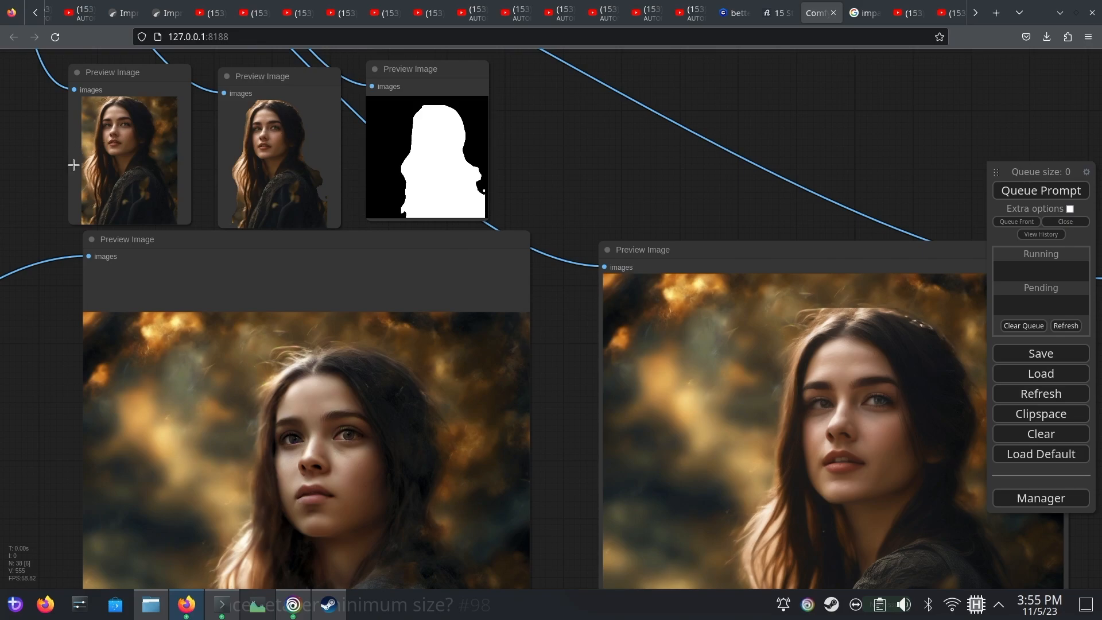
{"action": "left_click_drag", "start_coordinate": [74, 166], "coordinate": [512, 425]}
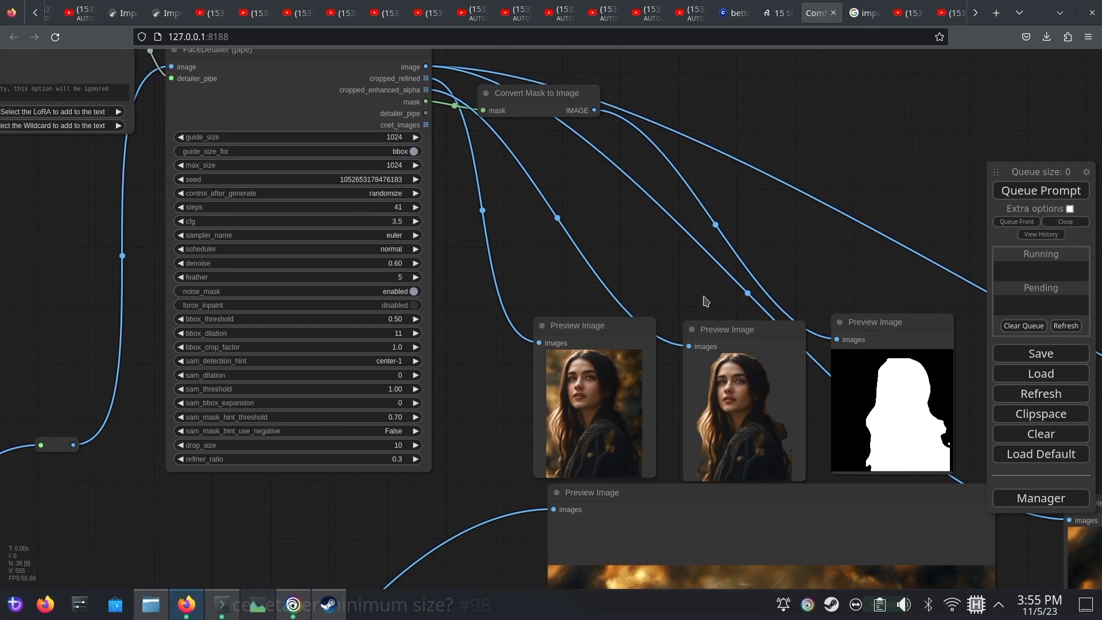
{"action": "left_click_drag", "start_coordinate": [873, 310], "coordinate": [677, 143]}
{"action": "left_click_drag", "start_coordinate": [806, 381], "coordinate": [539, 256]}
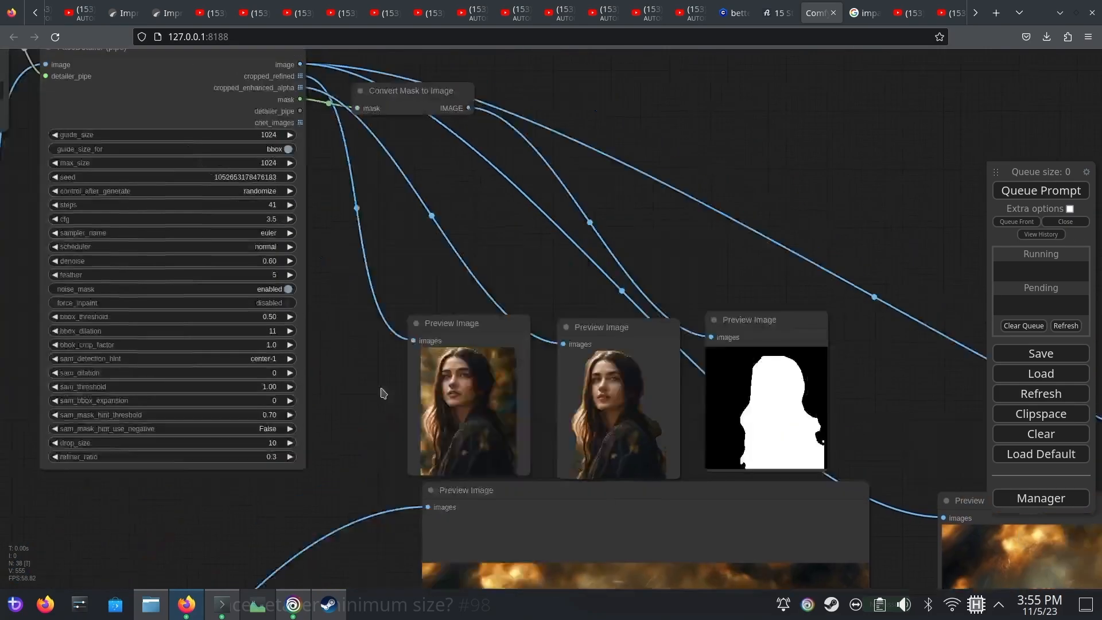
Review the FaceDetailer (pipe) settings behind the new portrait, from guide_size and steps through bbox_crop_factor to refiner_ratio
{"action": "left_click_drag", "start_coordinate": [380, 390], "coordinate": [474, 471]}
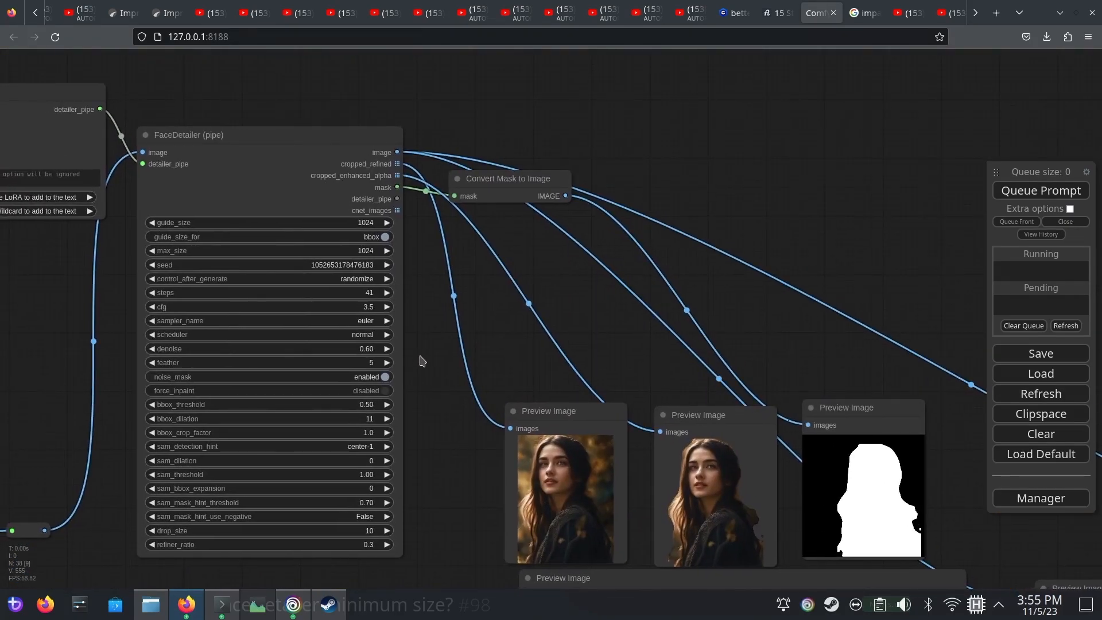
{"action": "scroll", "coordinate": [434, 371], "scroll_direction": "up", "scroll_amount": 2}
{"action": "left_click_drag", "start_coordinate": [428, 314], "coordinate": [531, 368]}
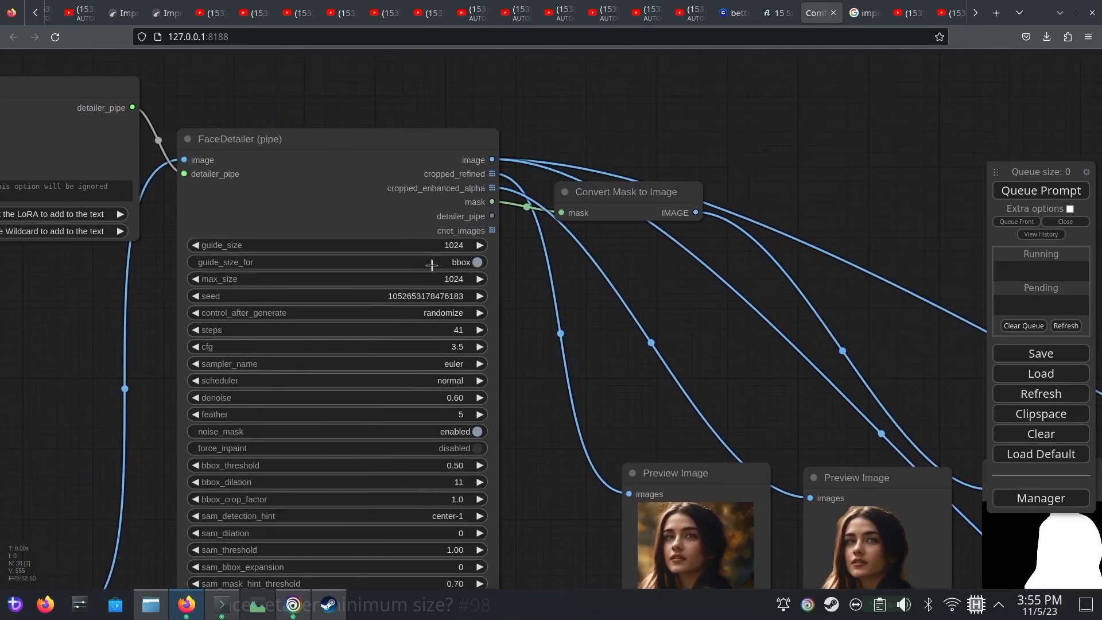
{"action": "scroll", "coordinate": [485, 284], "scroll_direction": "up", "scroll_amount": 4}
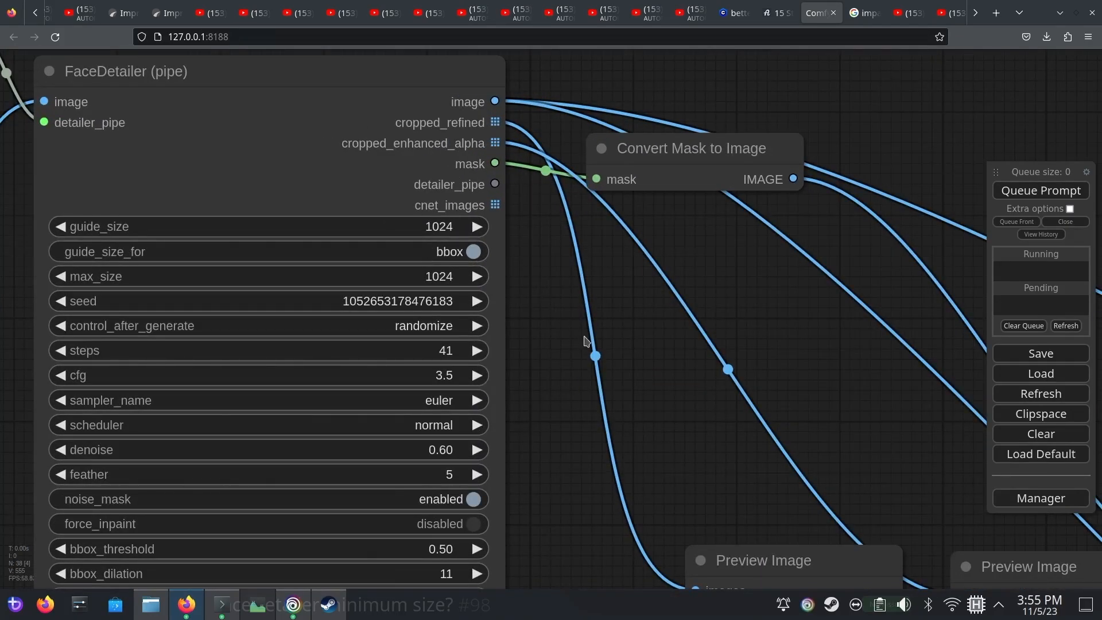
{"action": "scroll", "coordinate": [551, 425], "scroll_direction": "down", "scroll_amount": 4}
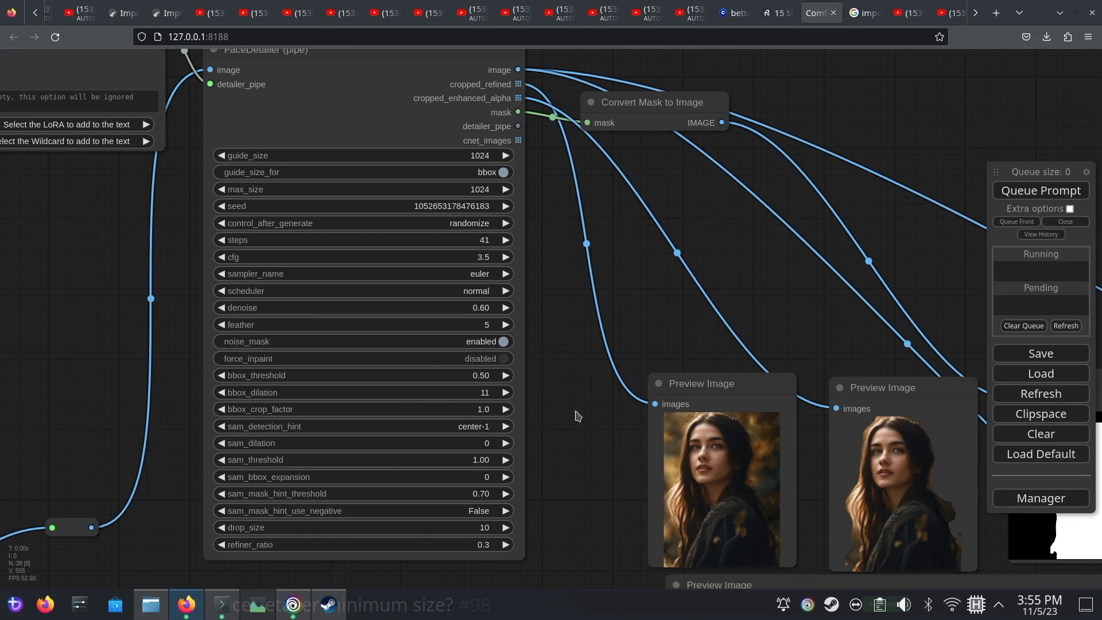
{"action": "scroll", "coordinate": [576, 414], "scroll_direction": "up", "scroll_amount": 1}
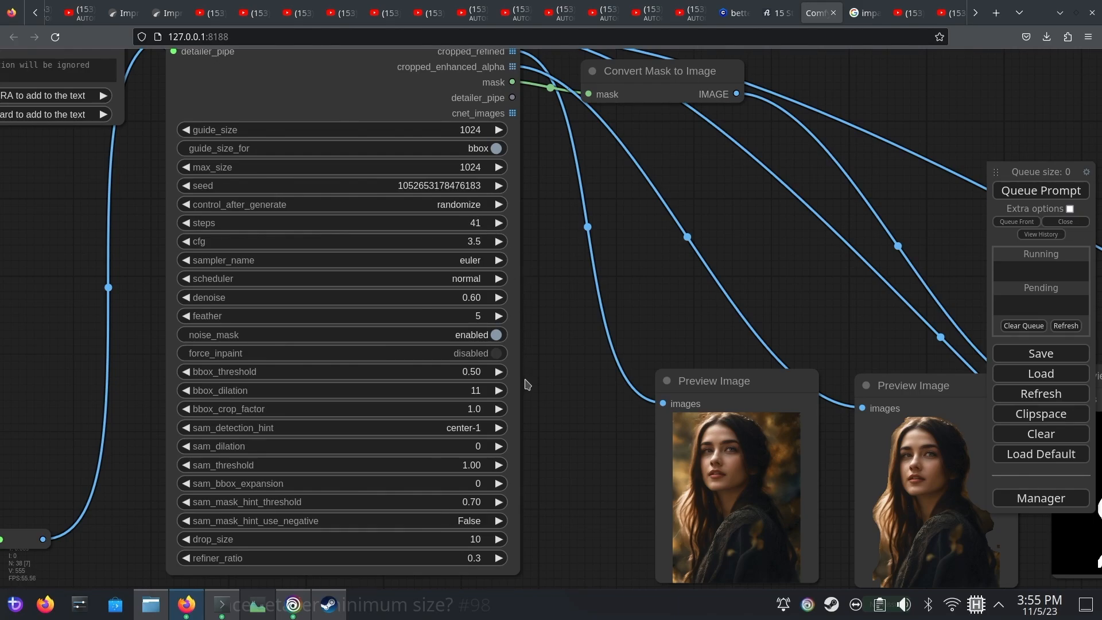
{"action": "left_click_drag", "start_coordinate": [563, 491], "coordinate": [546, 331]}
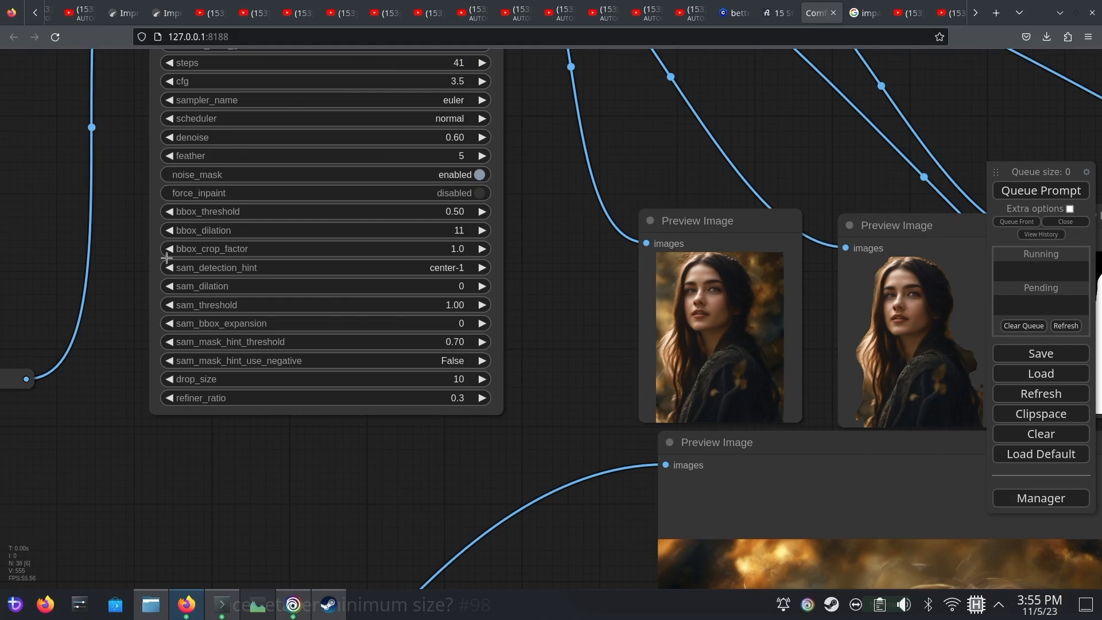
Examine the cropped person, mask and refined portrait up close, and return to the detector and FaceDetailer nodes
{"action": "left_click_drag", "start_coordinate": [565, 290], "coordinate": [331, 272]}
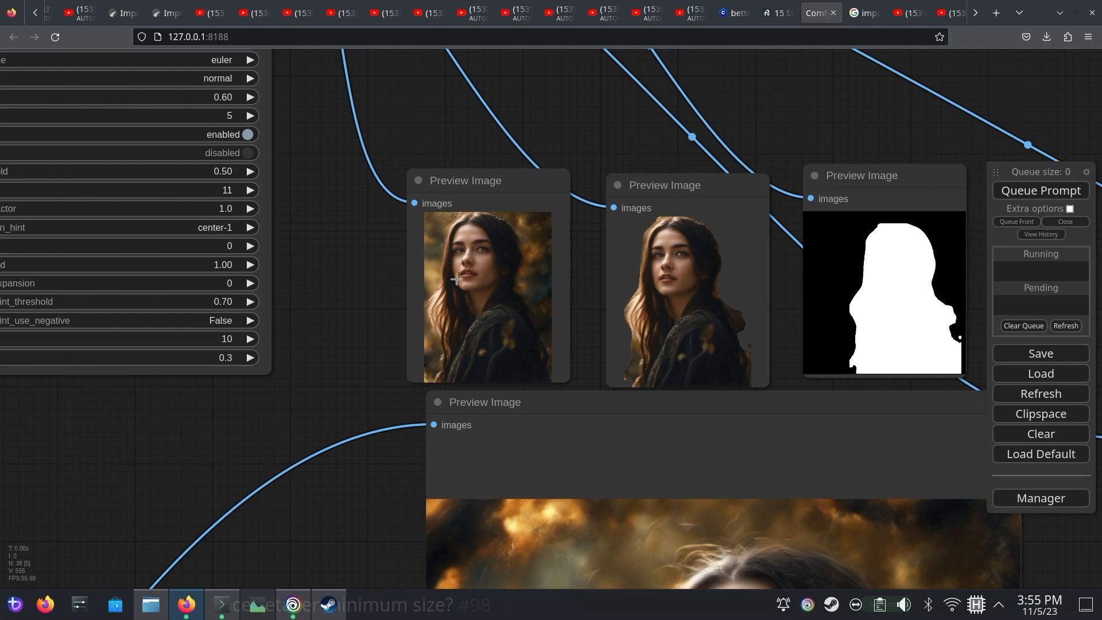
{"action": "scroll", "coordinate": [619, 225], "scroll_direction": "down", "scroll_amount": 4}
{"action": "left_click_drag", "start_coordinate": [941, 433], "coordinate": [422, 189]}
{"action": "scroll", "coordinate": [574, 230], "scroll_direction": "up", "scroll_amount": 4}
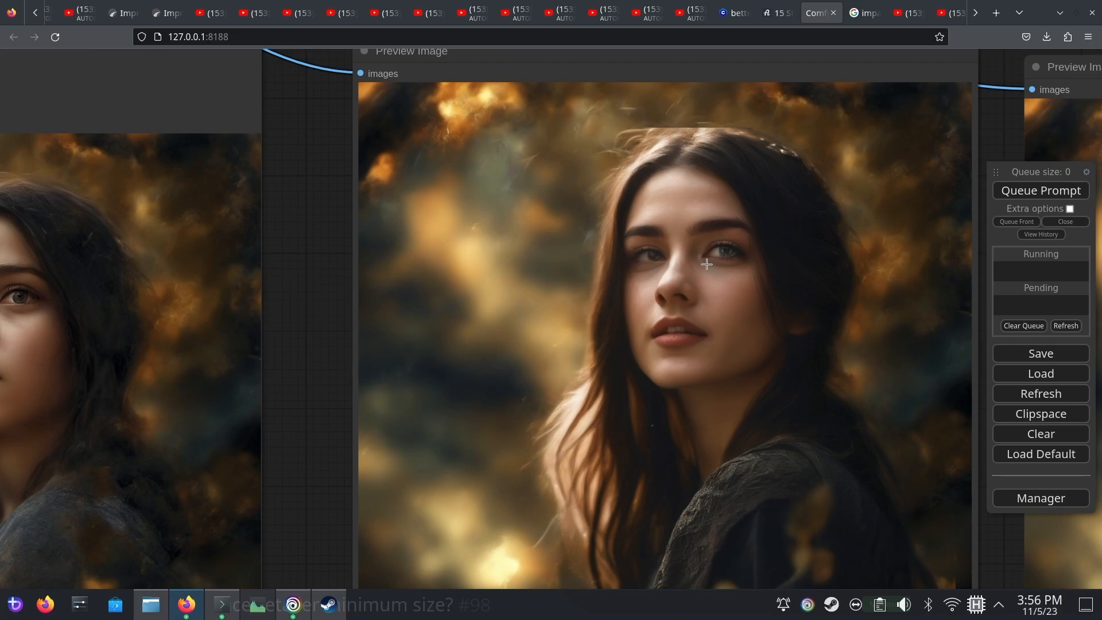
{"action": "scroll", "coordinate": [624, 349], "scroll_direction": "down", "scroll_amount": 4}
{"action": "left_click_drag", "start_coordinate": [408, 298], "coordinate": [936, 443]}
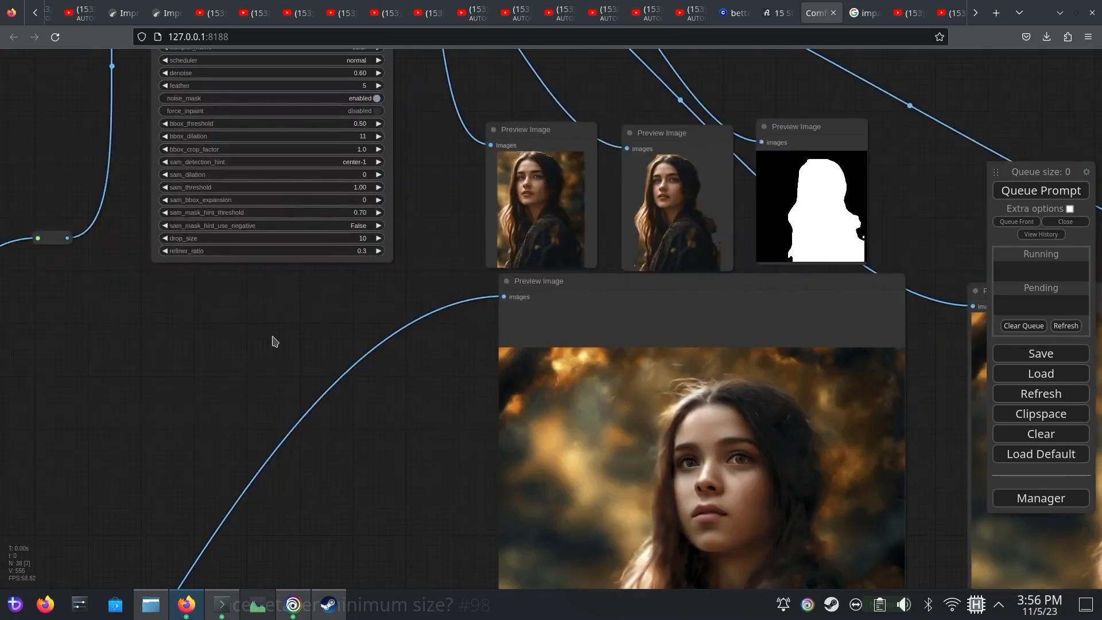
{"action": "left_click_drag", "start_coordinate": [256, 360], "coordinate": [636, 587]}
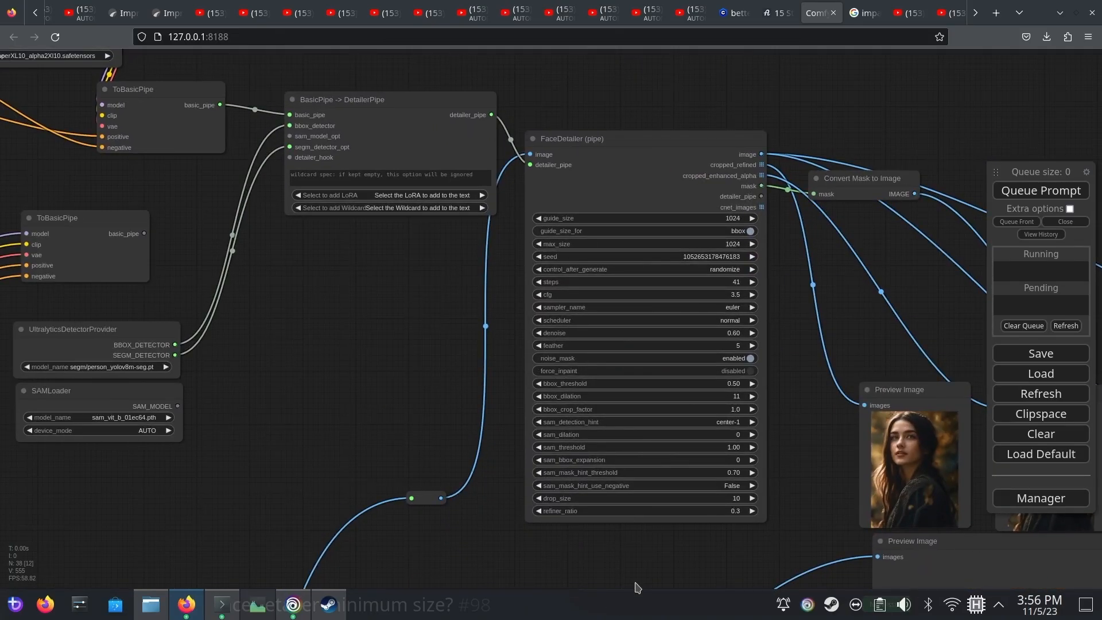